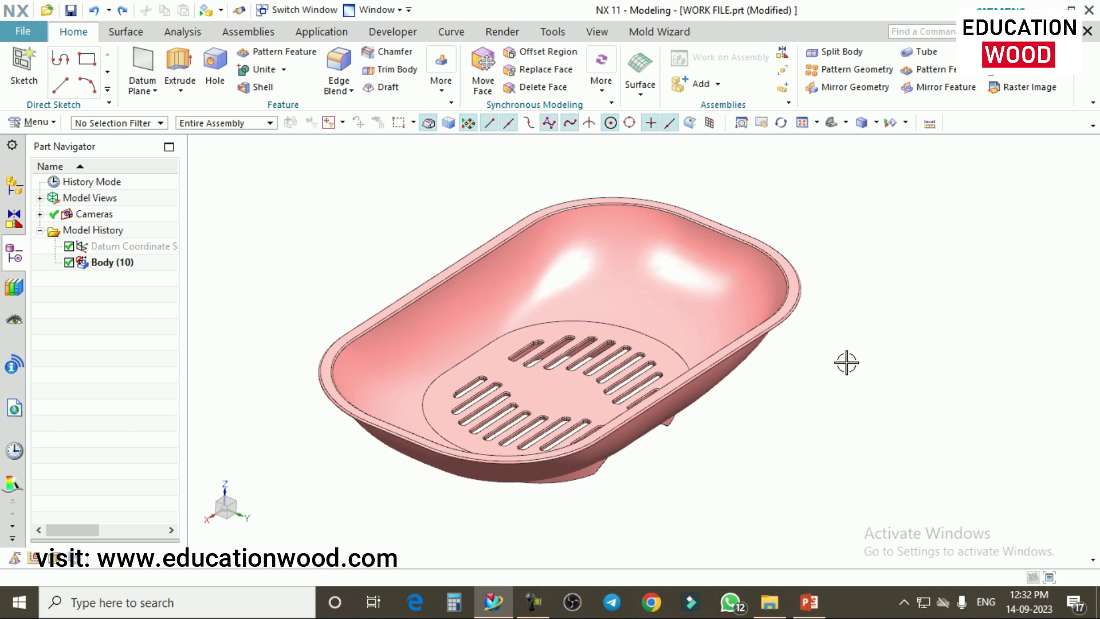
Examine the tray body from several angles and highlight it through its entry in the model history.
middle_click_drag(846, 362, 876, 347)
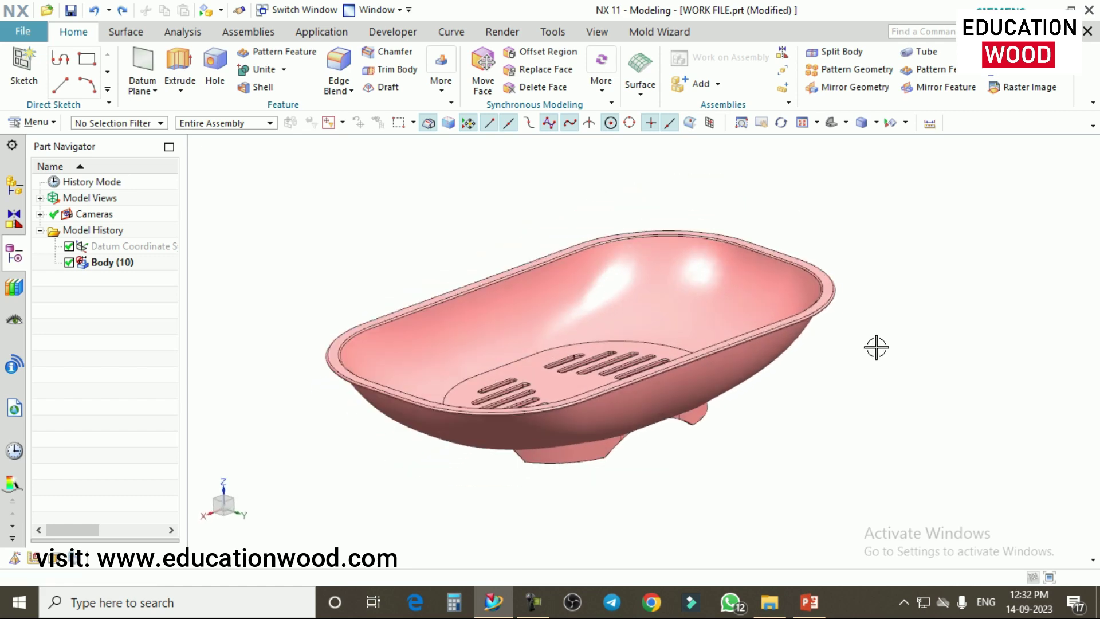
middle_click_drag(875, 332, 894, 343)
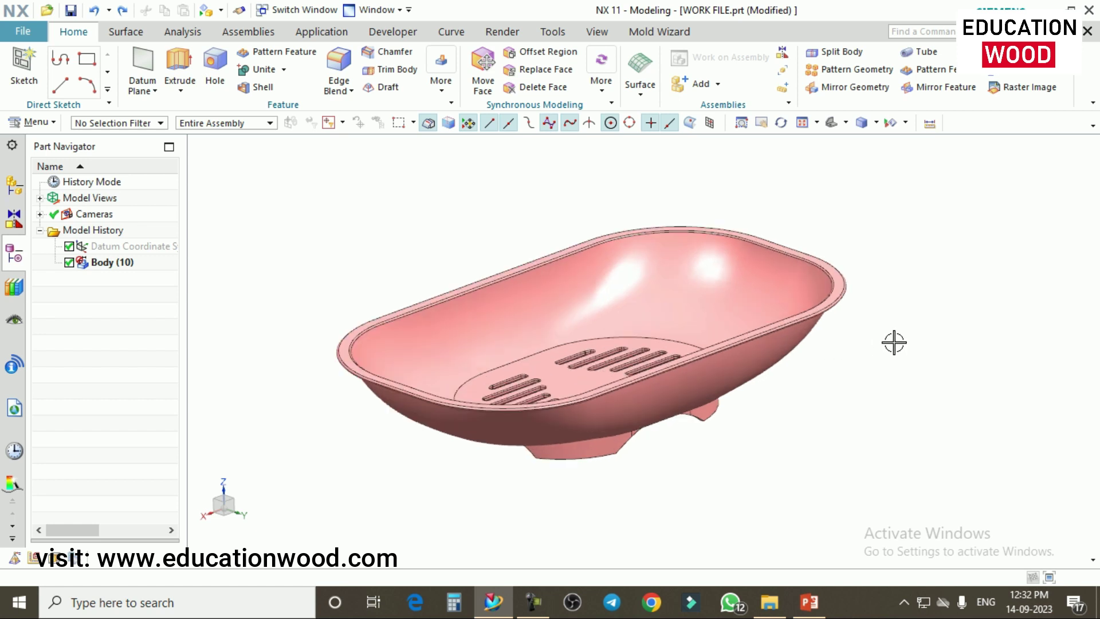
left_click(99, 268)
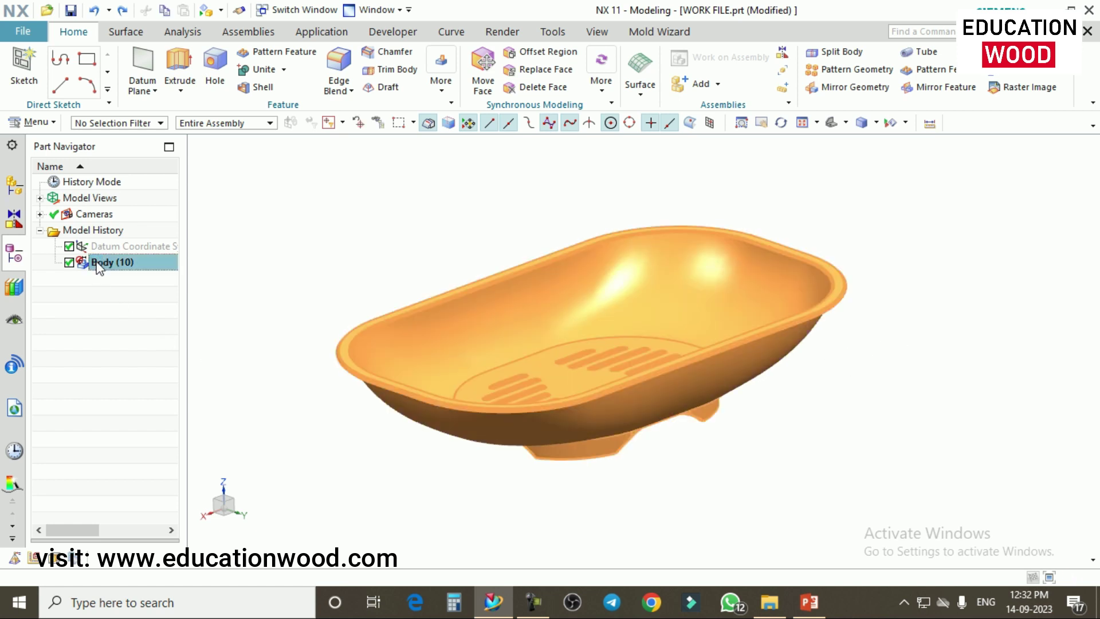
scroll(672, 300, "down", 2)
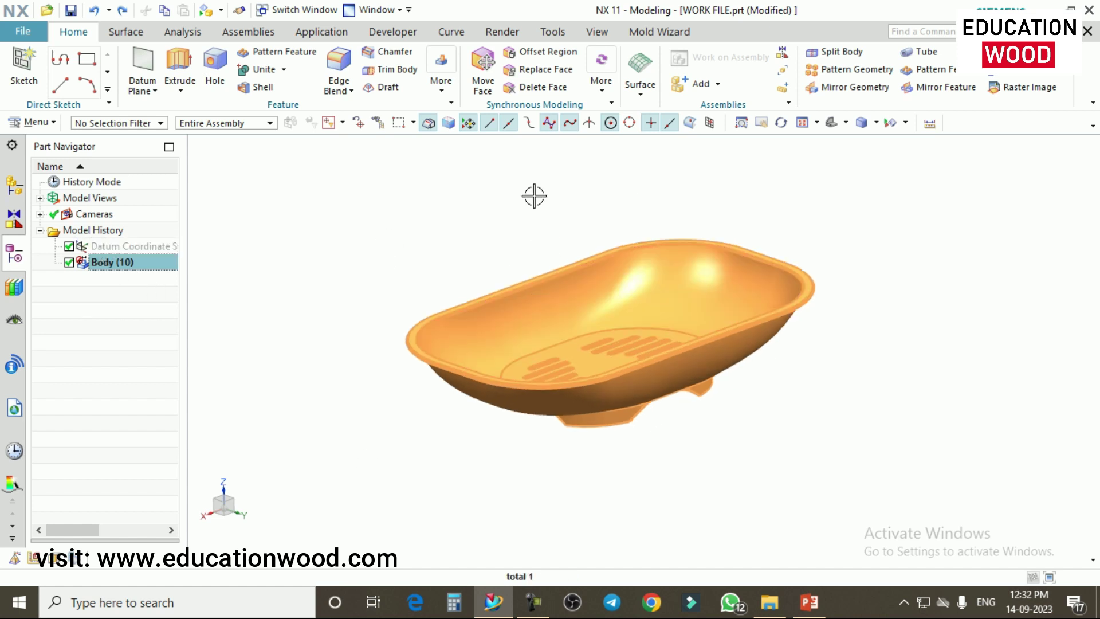
key("Escape")
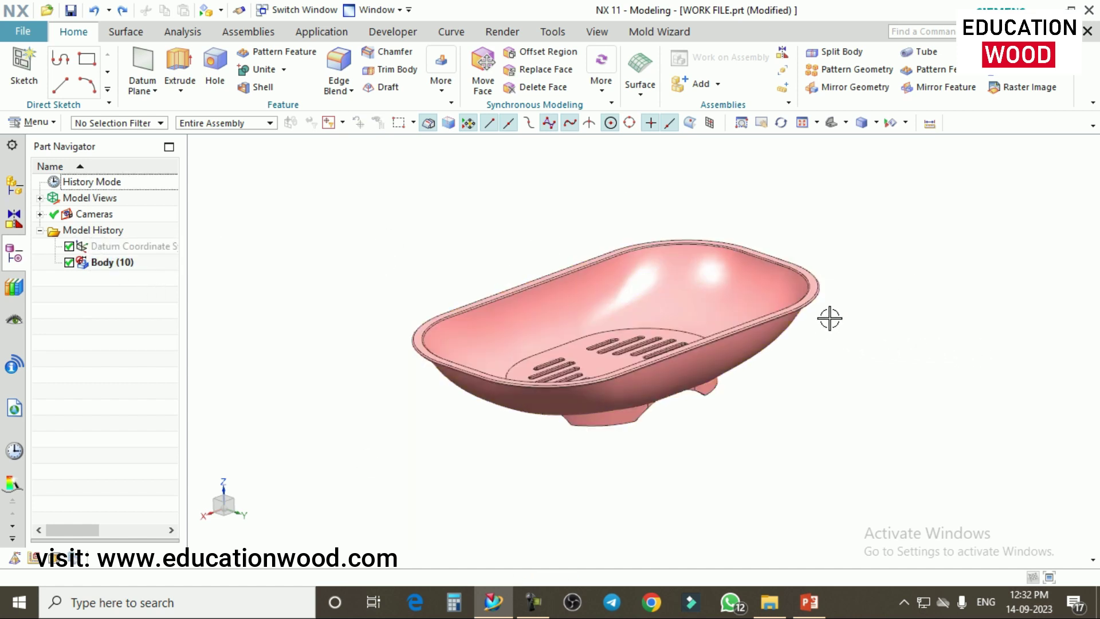
mouse_move(830, 317)
middle_mouse_down()
mouse_move(845, 347)
mouse_move(858, 318)
mouse_move(844, 304)
middle_mouse_up()
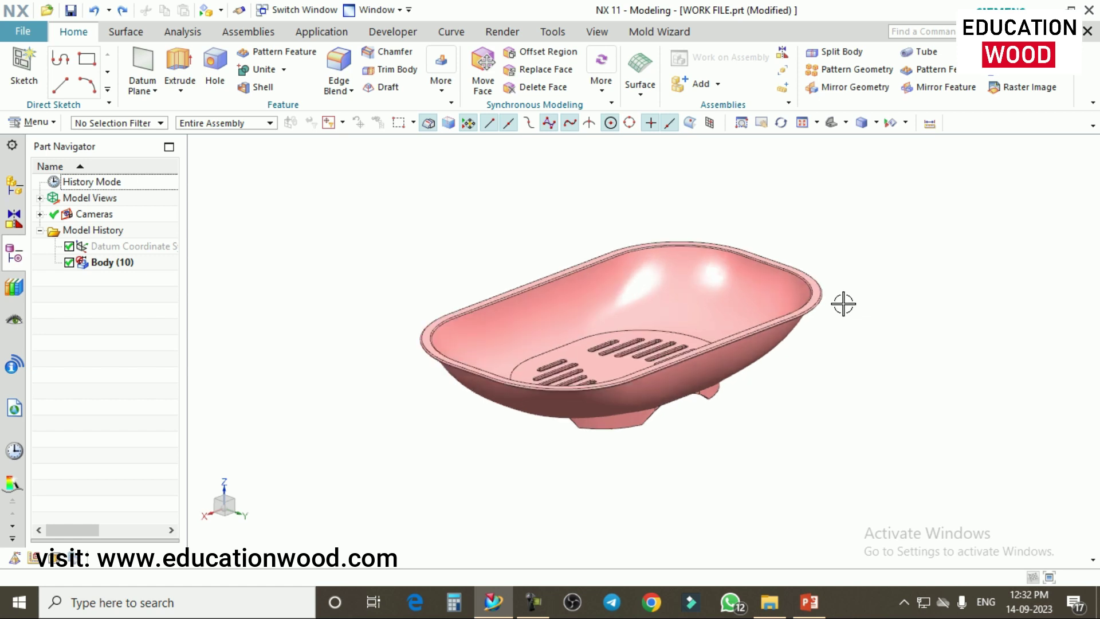
scroll(843, 304, "up", 1)
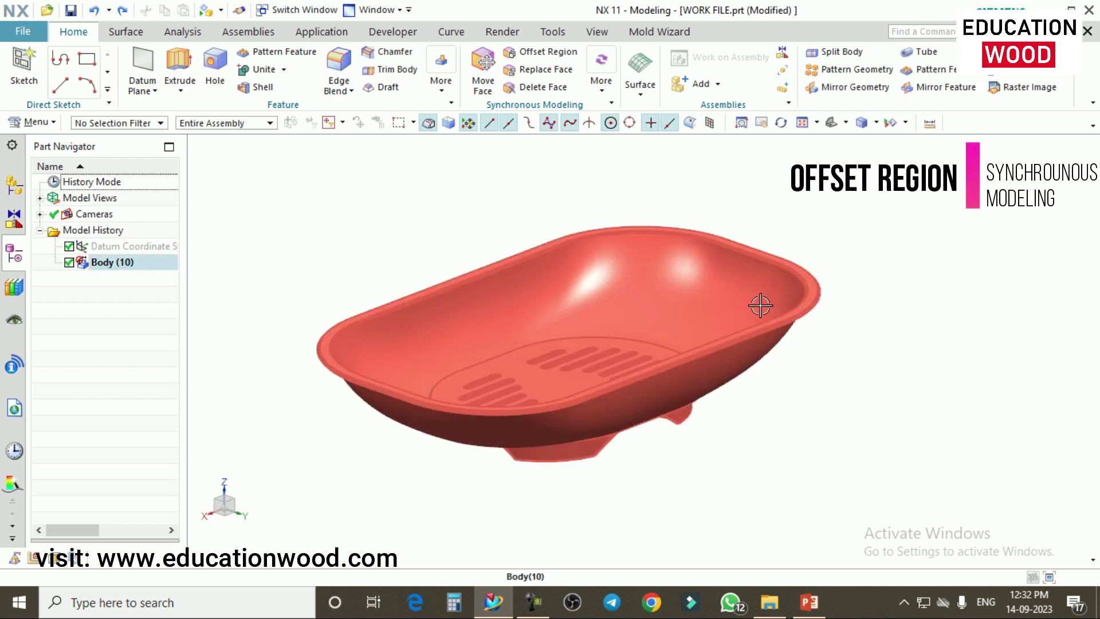
Start an Offset Region on the flat upper face of the tray's rim with a distance of 1 mm.
left_click(544, 52)
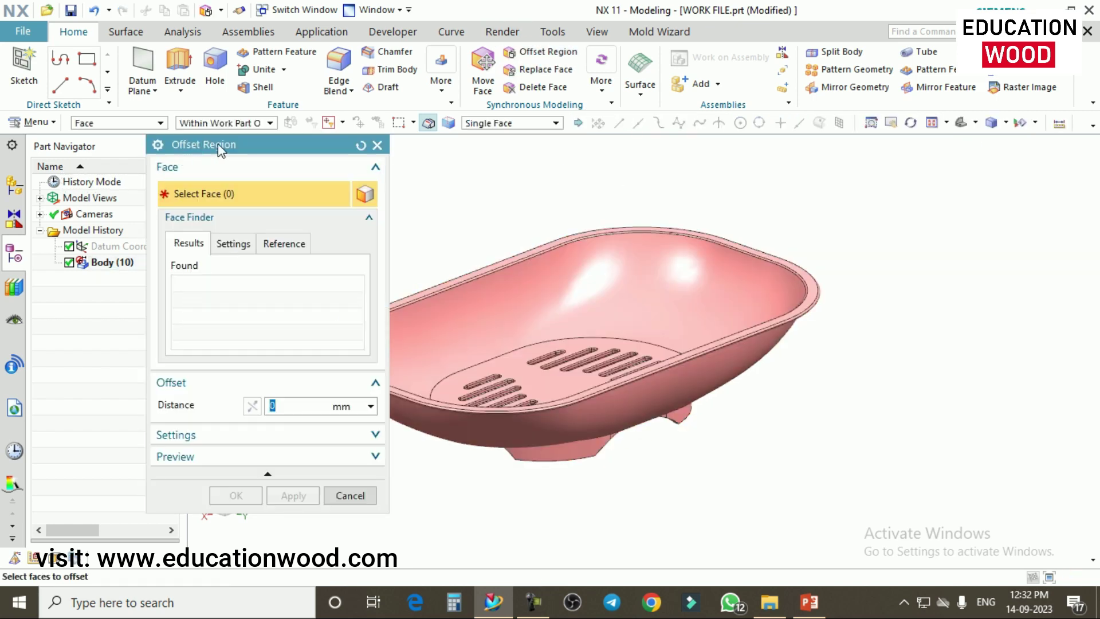
left_click_drag(218, 143, 101, 145)
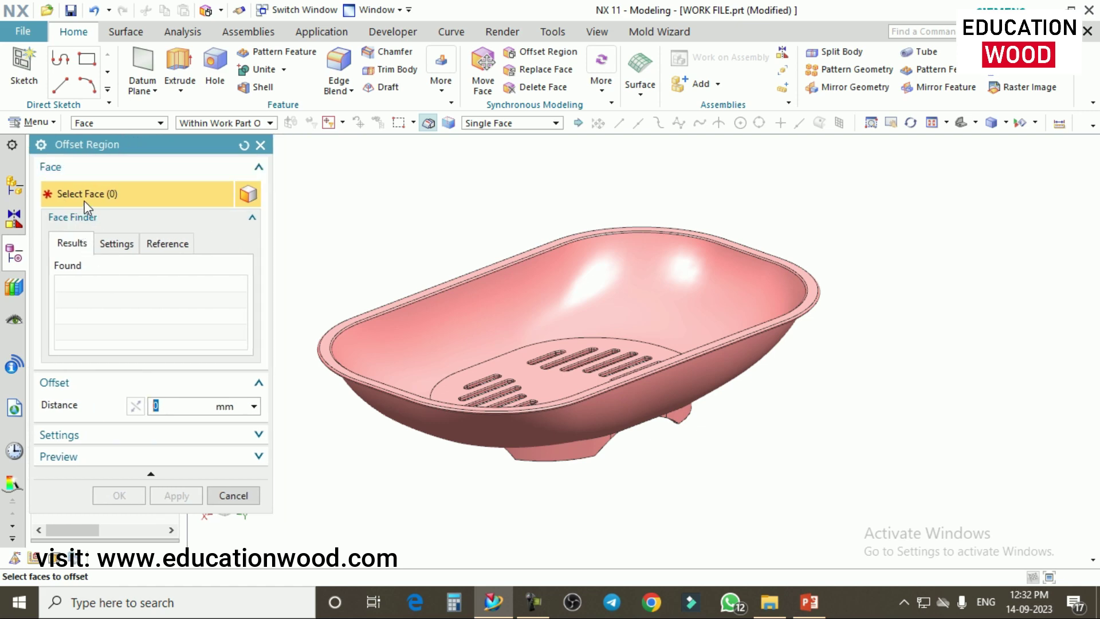
scroll(665, 346, "down", 2)
scroll(429, 330, "up", 5)
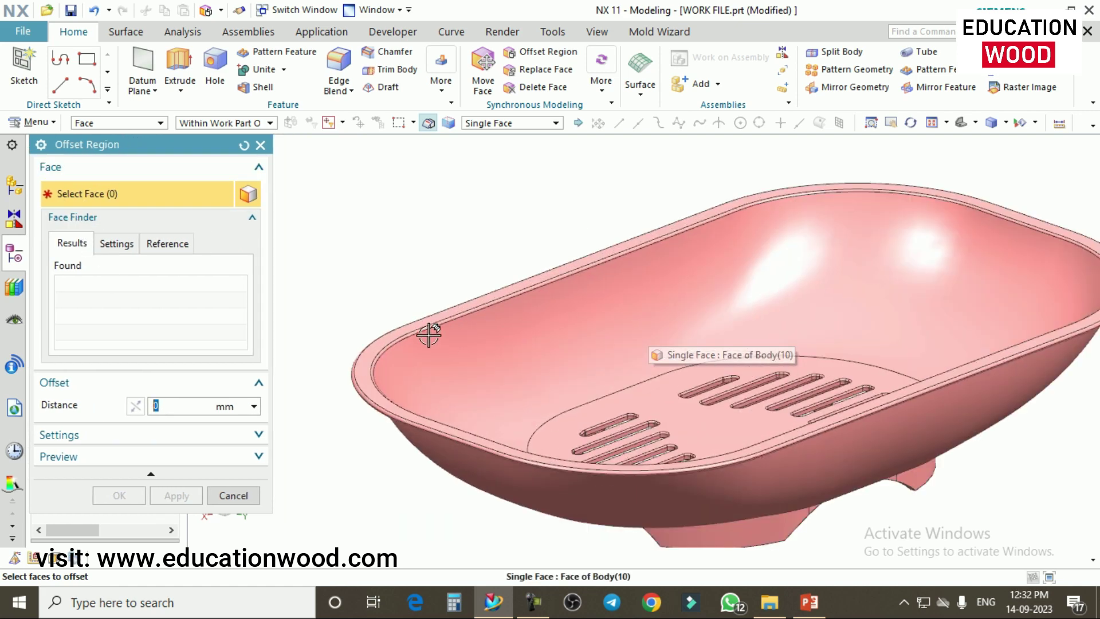
left_click(412, 321)
scroll(416, 326, "down", 2)
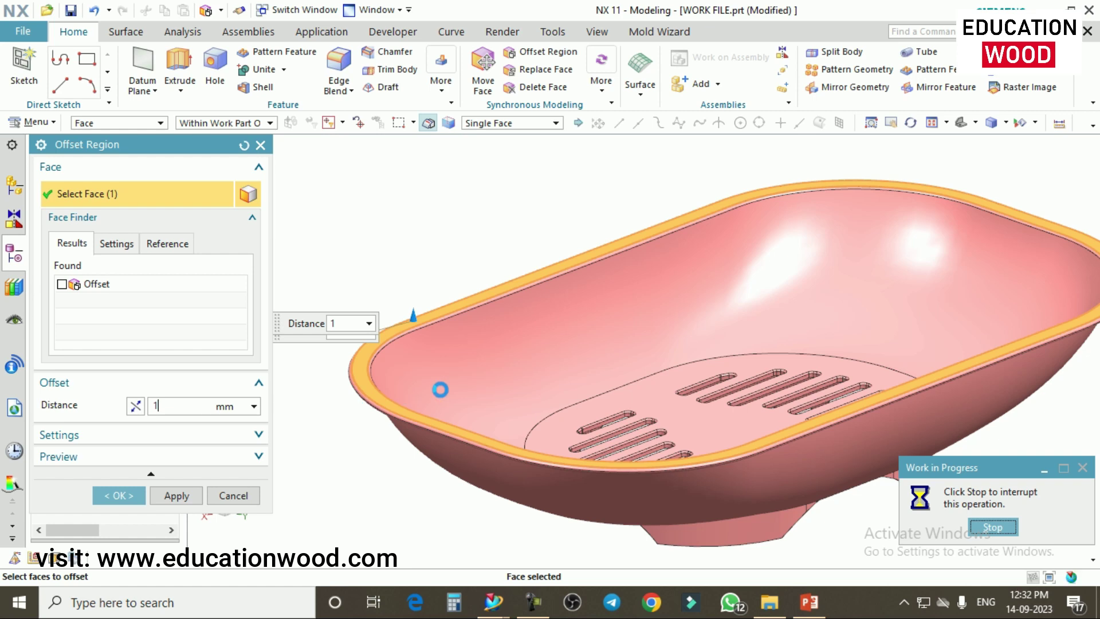
Add the rim's outer side face and one more adjoining rim face to the Offset Region selection.
scroll(386, 345, "up", 5)
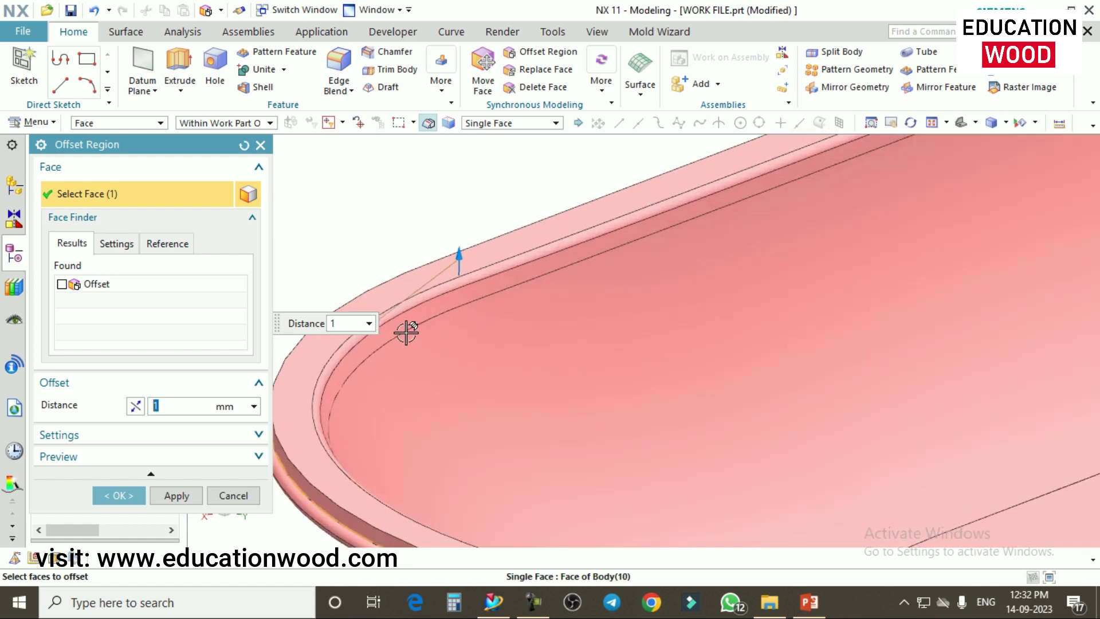
middle_click_drag(411, 359, 372, 272)
scroll(396, 259, "up", 2)
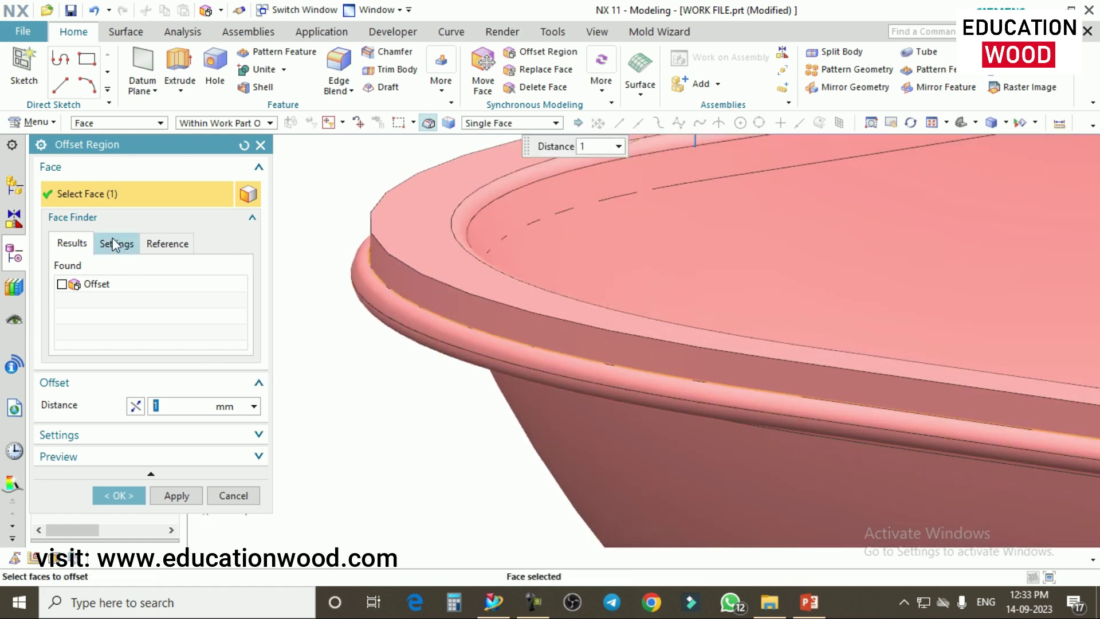
left_click(358, 276)
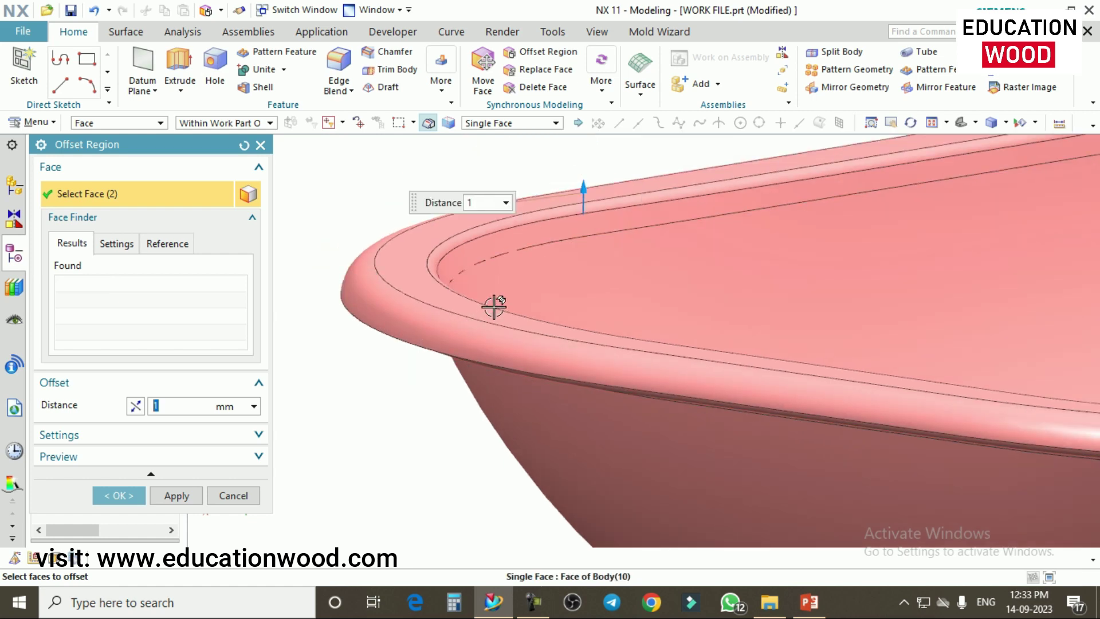
middle_click_drag(494, 307, 401, 307)
left_click(423, 357)
scroll(401, 307, "down", 2)
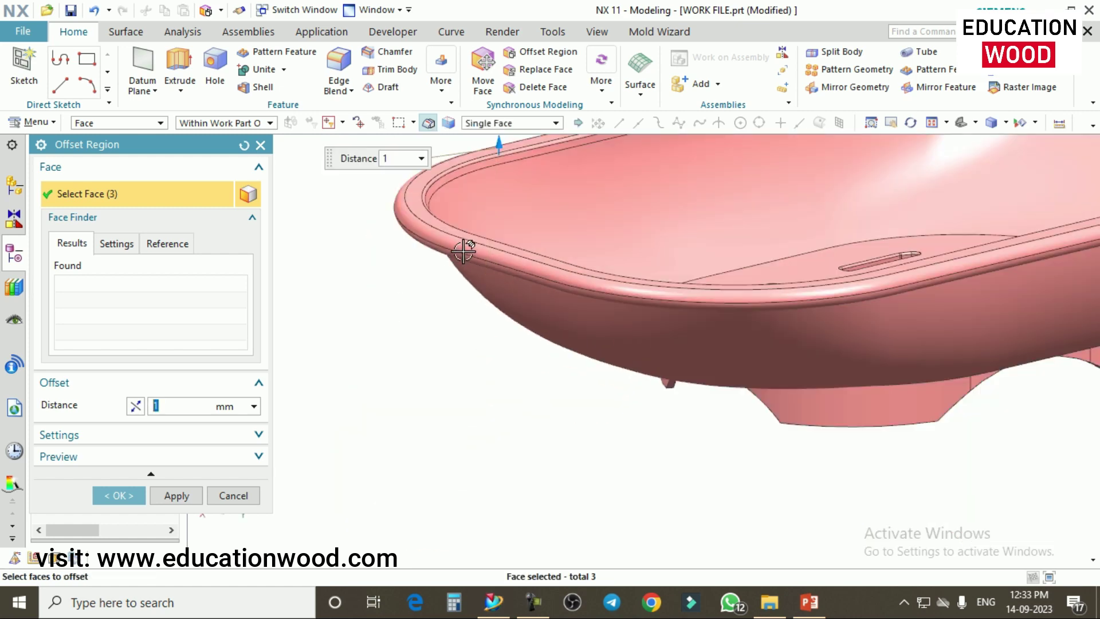
Increase the offset of the three selected rim faces to 2.5 mm and complete the Offset Region.
middle_click_drag(466, 250, 484, 231)
scroll(484, 230, "up", 3)
left_click_drag(499, 223, 499, 209)
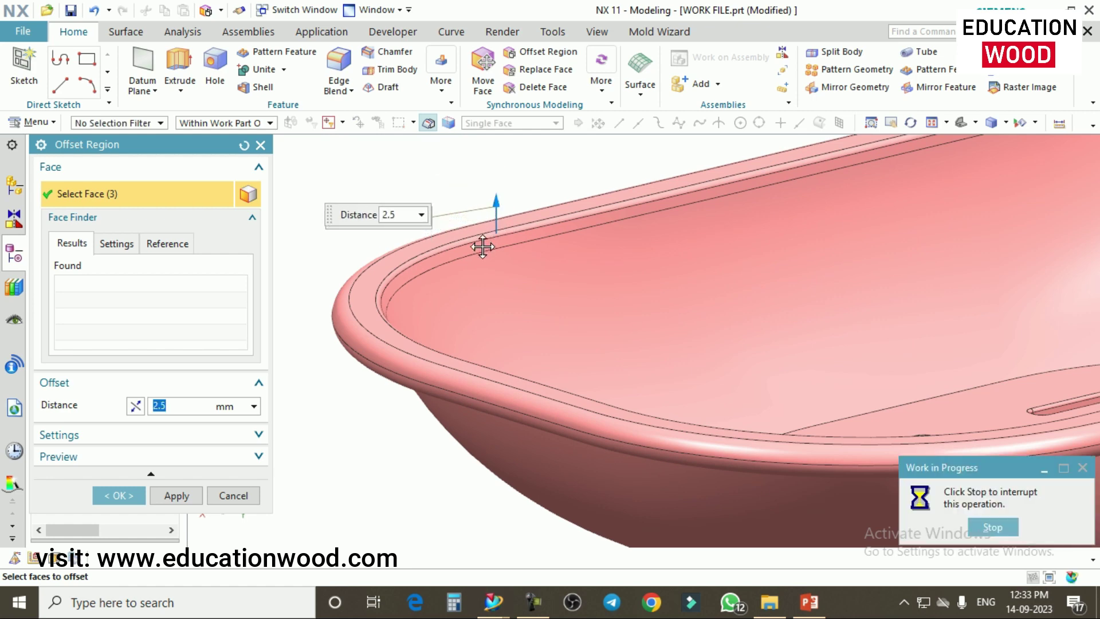
scroll(483, 246, "down", 5)
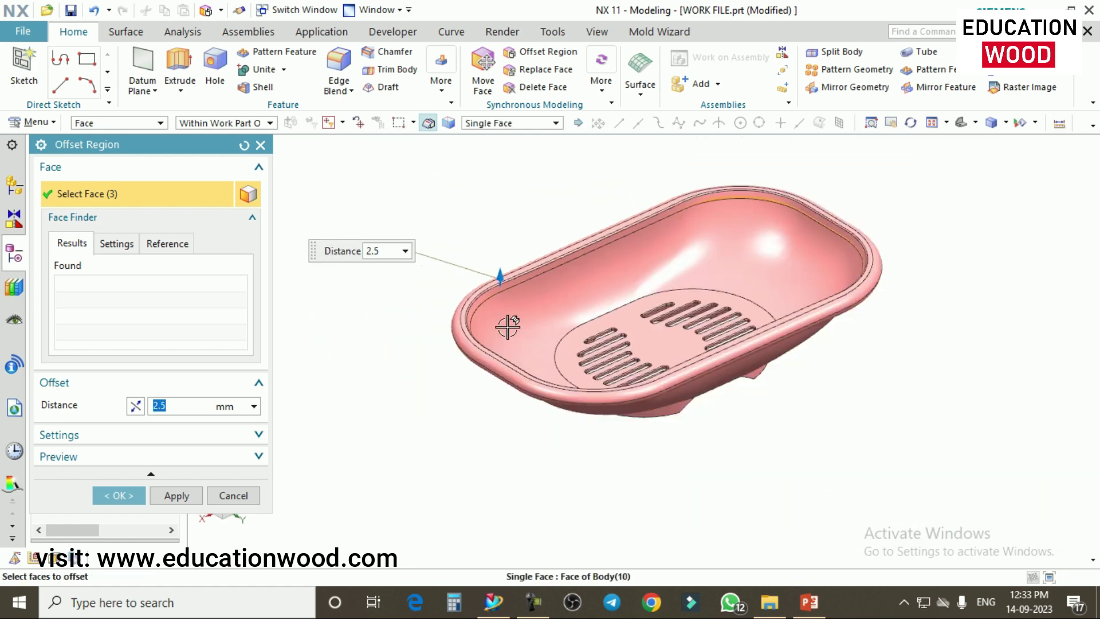
scroll(559, 281, "up", 3)
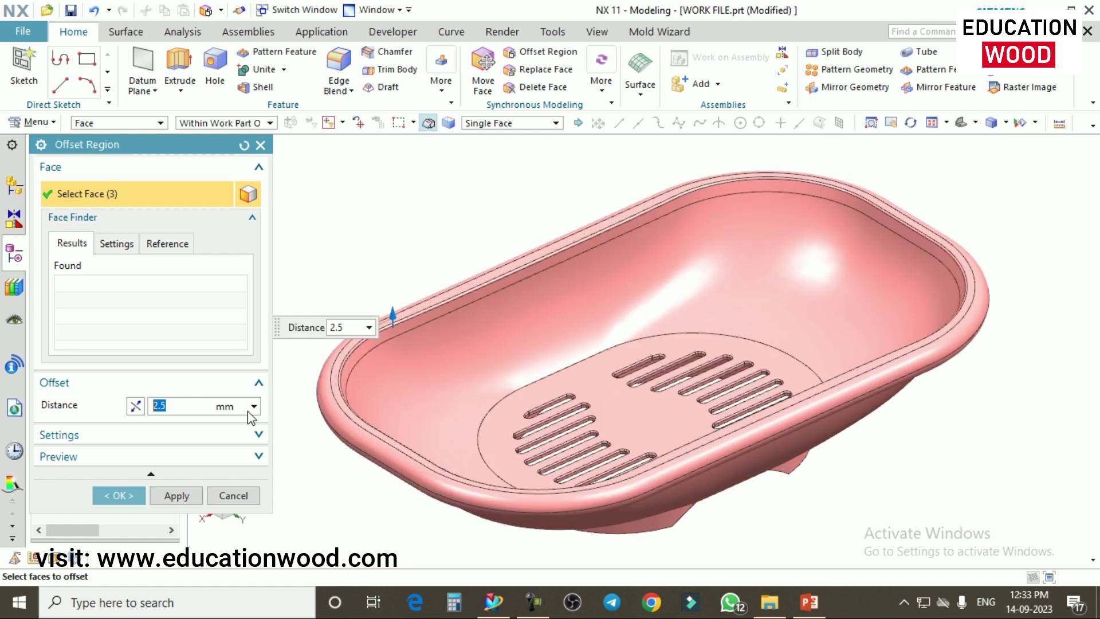
left_click(119, 495)
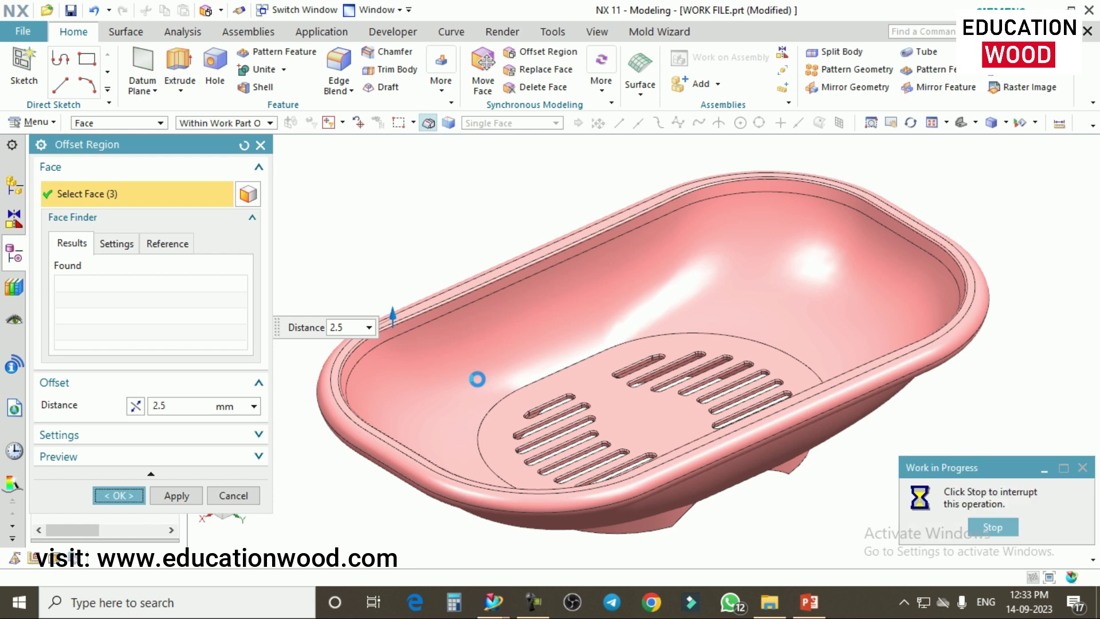
Try to offset the narrow end face of one support foot on the tray's underside by 2 mm.
scroll(644, 315, "down", 2)
middle_click_drag(644, 316, 739, 378)
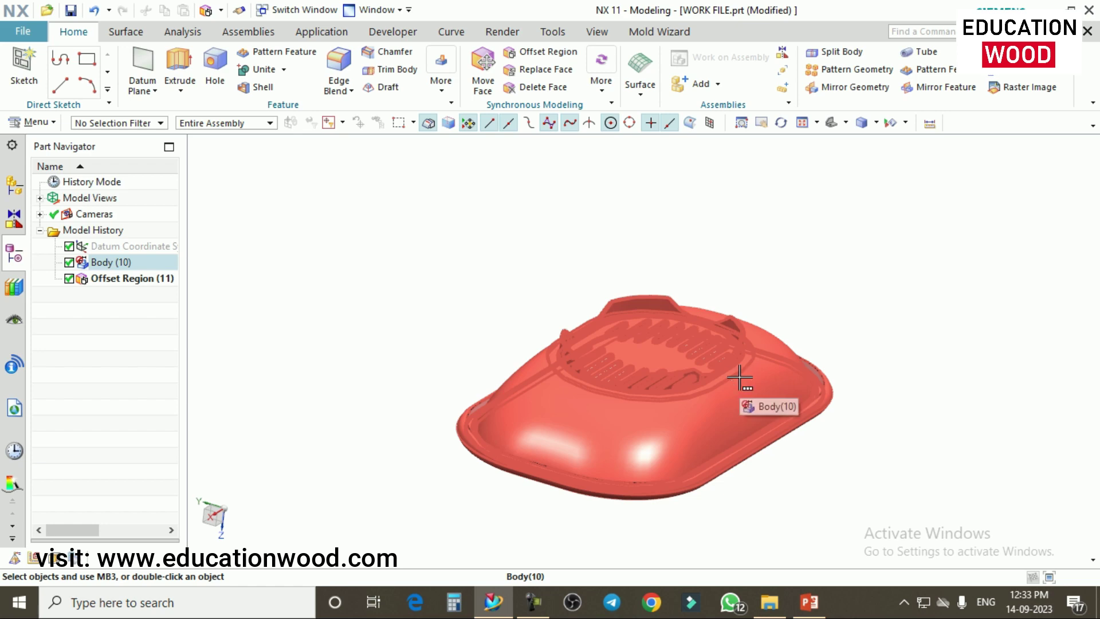
middle_click_drag(739, 378, 747, 421)
left_click(519, 54)
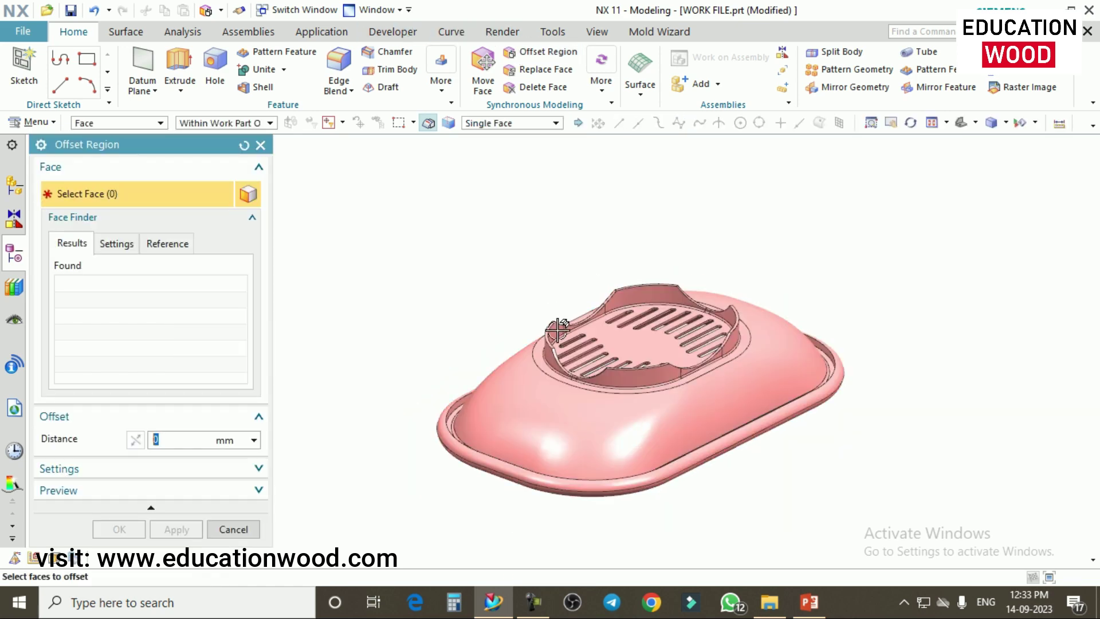
middle_click_drag(550, 290, 583, 285)
scroll(551, 296, "up", 2)
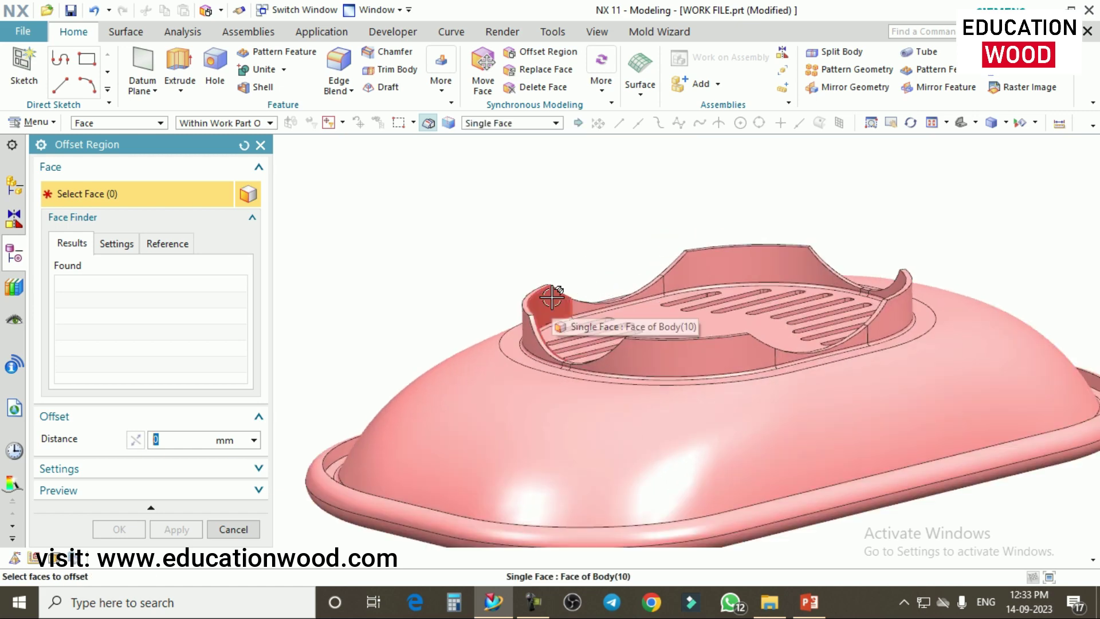
scroll(533, 301, "up", 3)
left_click(515, 295)
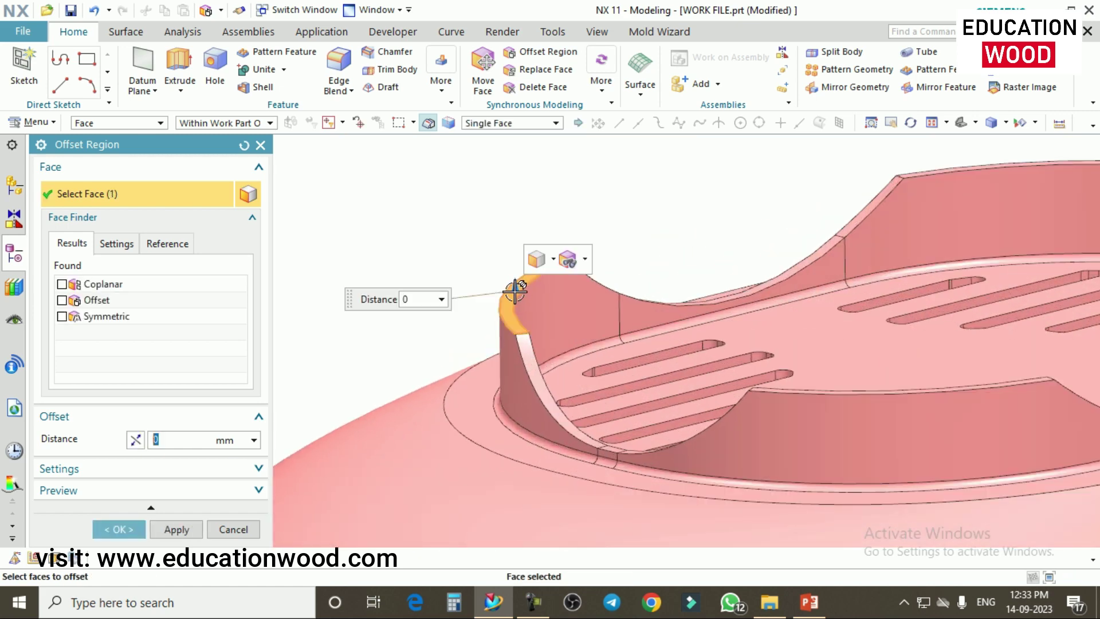
left_click_drag(512, 296, 515, 315)
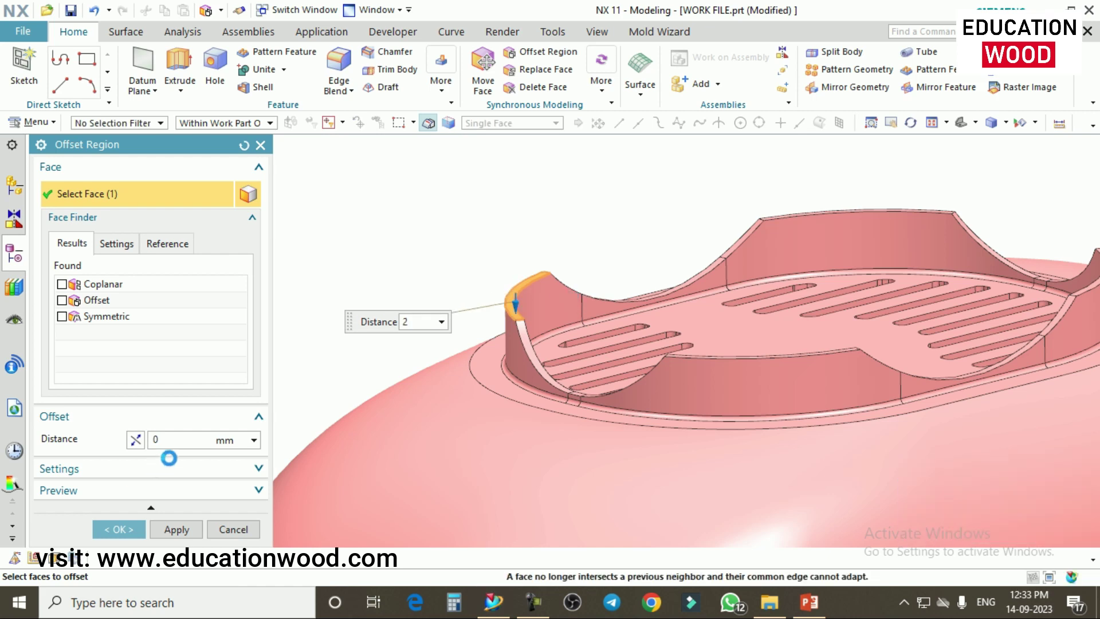
Try the same foot face with a 0.5 mm offset and leave Offset Region without creating it.
left_click(174, 440)
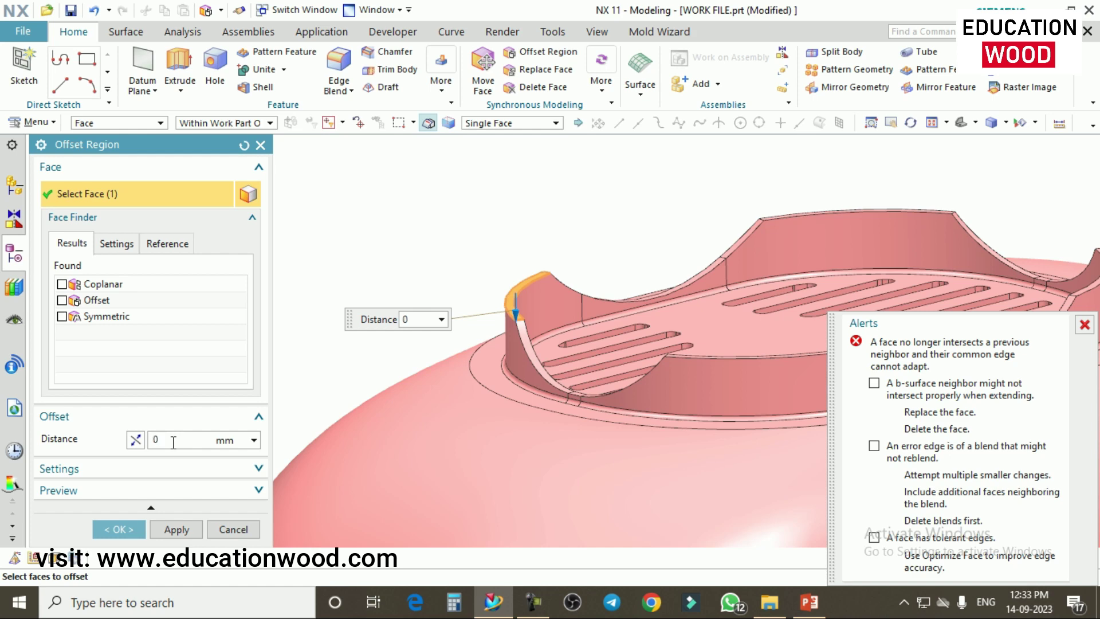
key("Return")
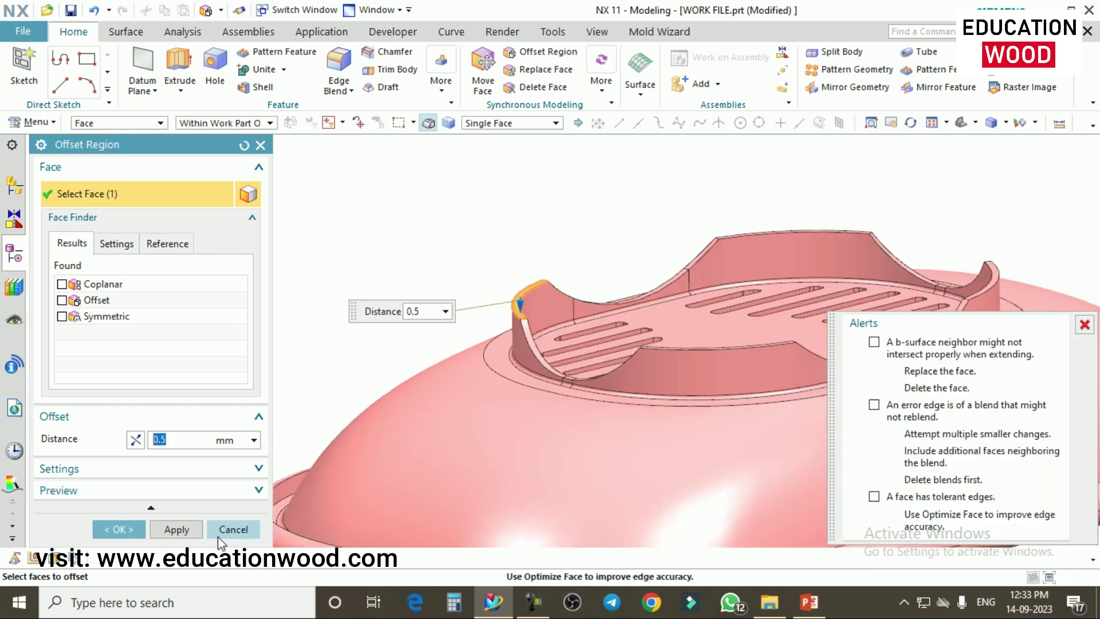
middle_click(474, 350)
Set up a new Offset Region of -1 mm on the narrow end faces of all four support feet.
middle_click_drag(473, 350, 643, 330)
scroll(643, 329, "down", 2)
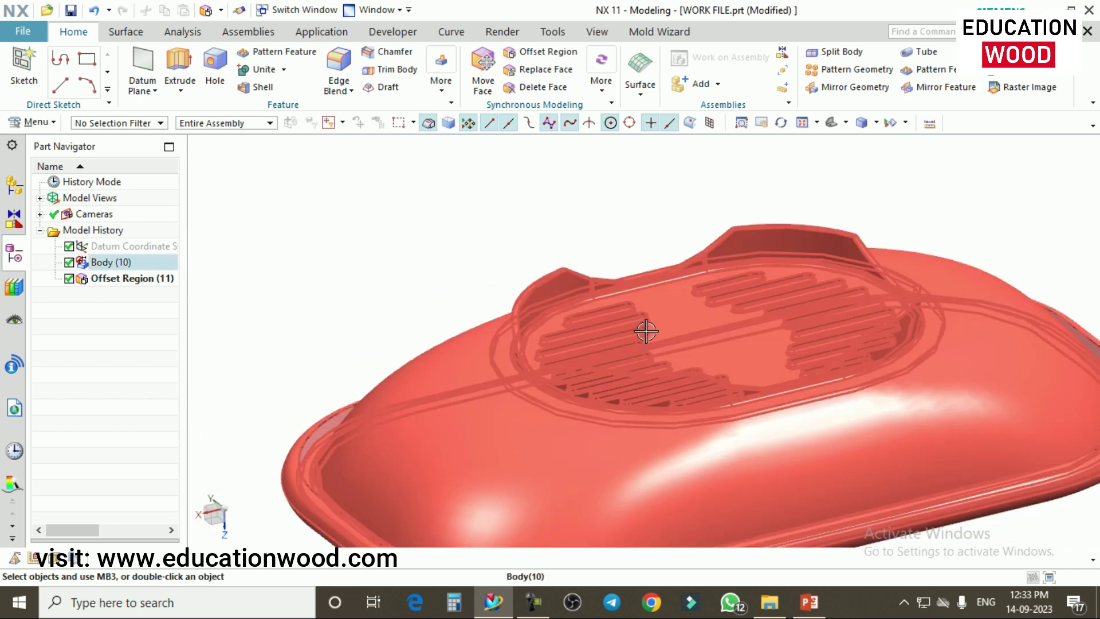
scroll(649, 324, "up", 1)
scroll(579, 330, "down", 1)
middle_click_drag(346, 440, 359, 426)
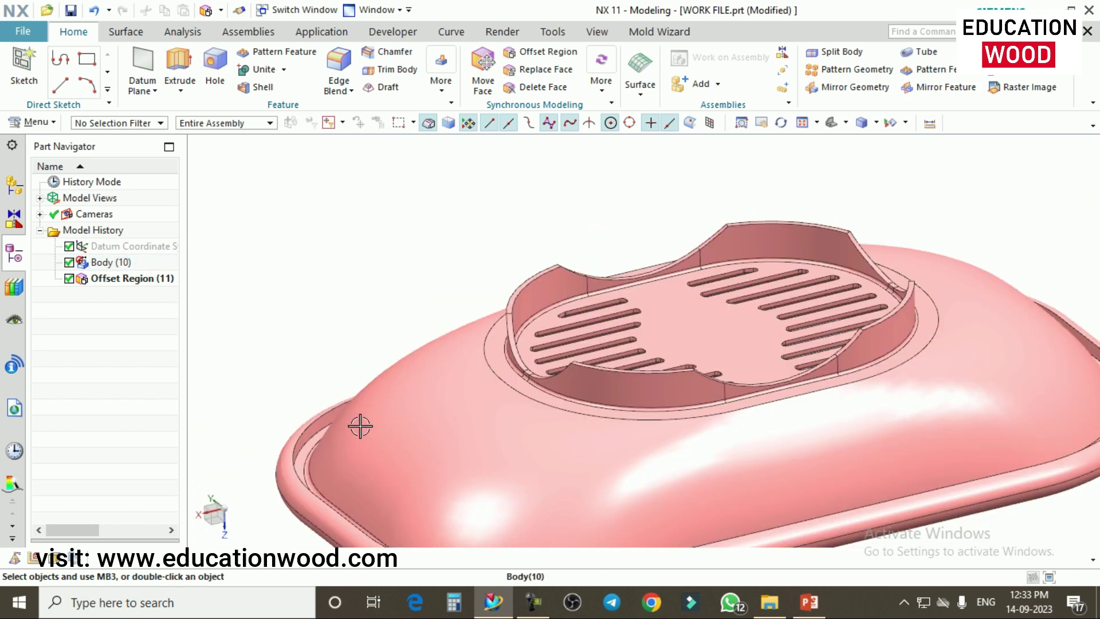
scroll(631, 344, "down", 1)
scroll(688, 257, "up", 2)
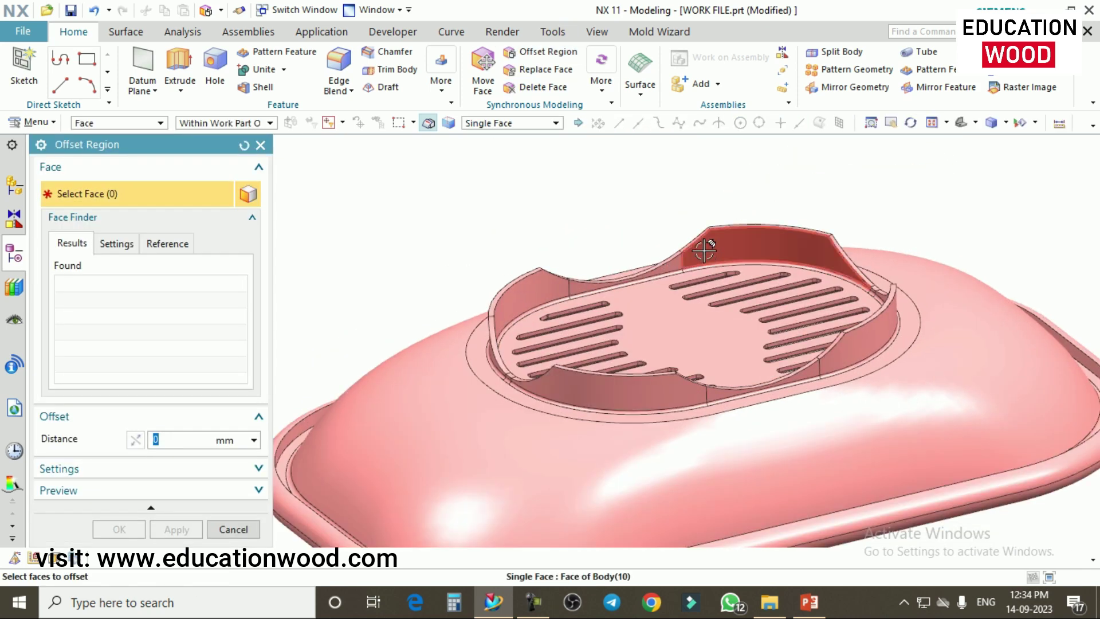
scroll(704, 246, "up", 2)
left_click(781, 209)
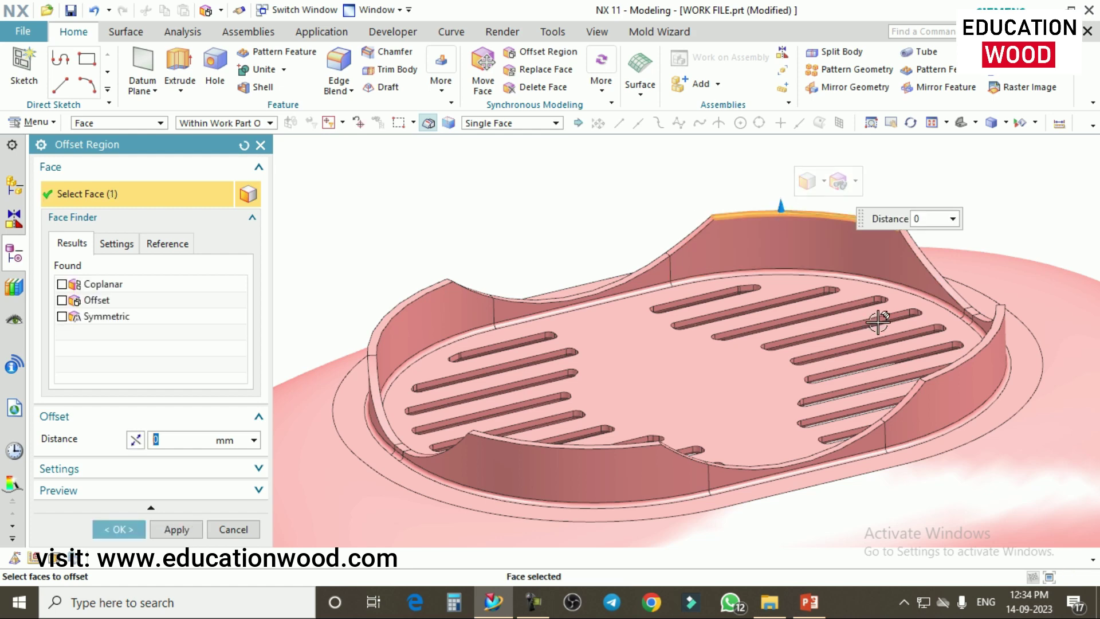
left_click(987, 340)
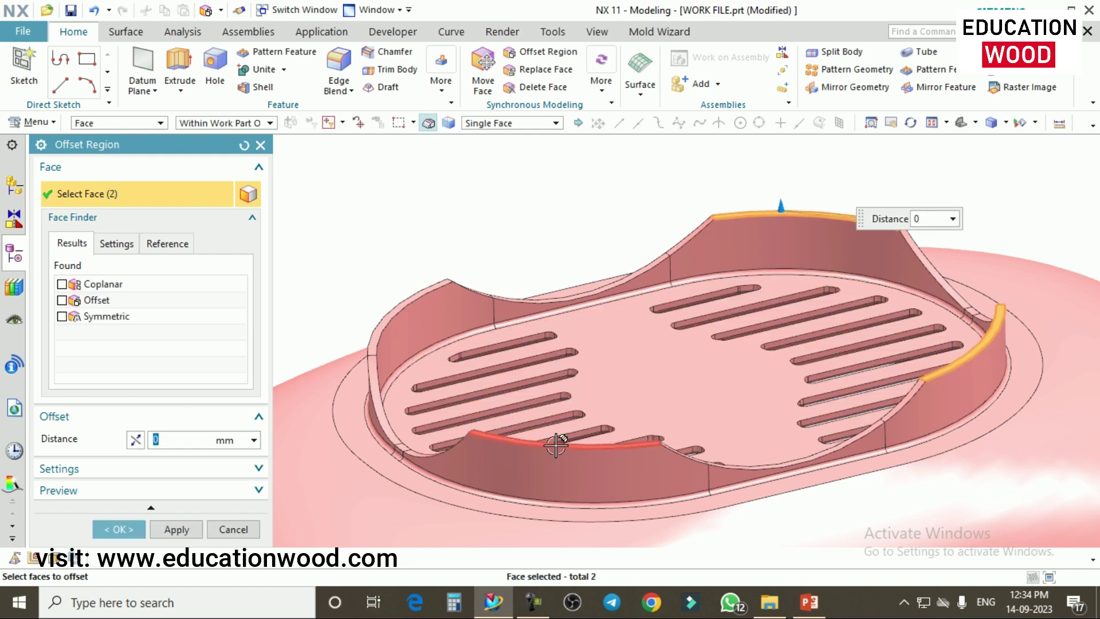
left_click(385, 319)
scroll(561, 302, "down", 2)
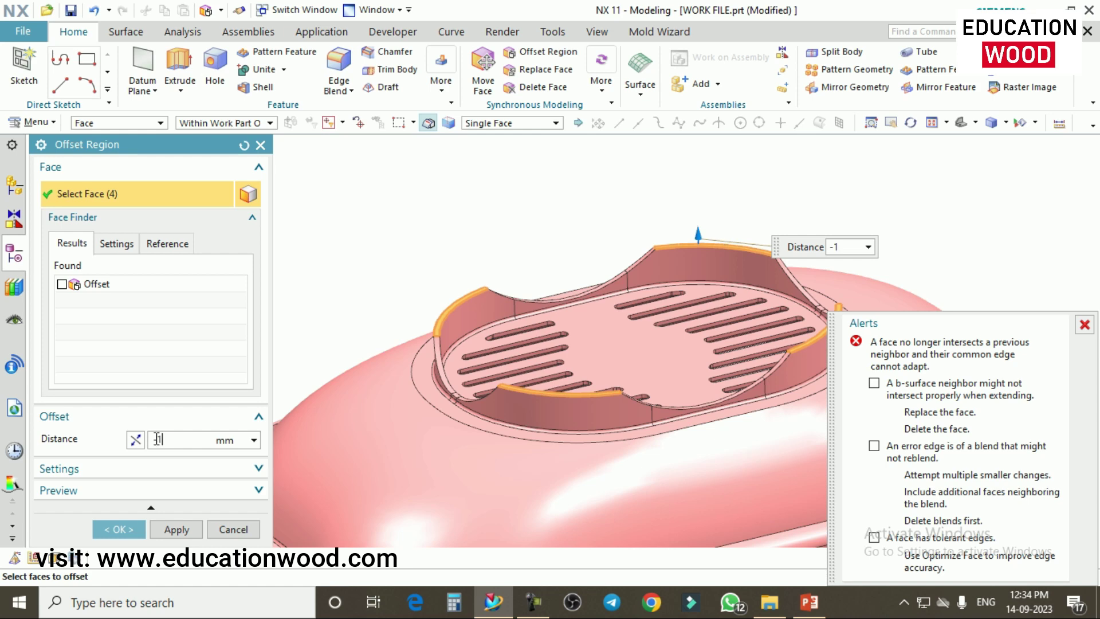
key("Return")
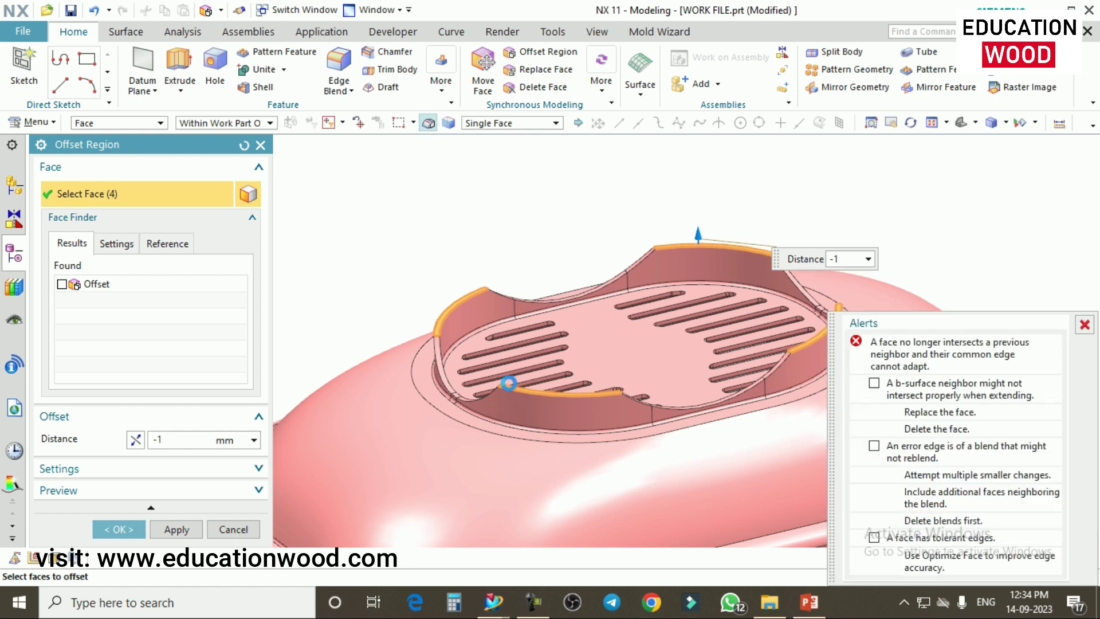
Add the three rim faces of the concave dip along the far long side, between two feet, to the Offset Region selection.
middle_click_drag(516, 388, 593, 290)
scroll(593, 290, "up", 4)
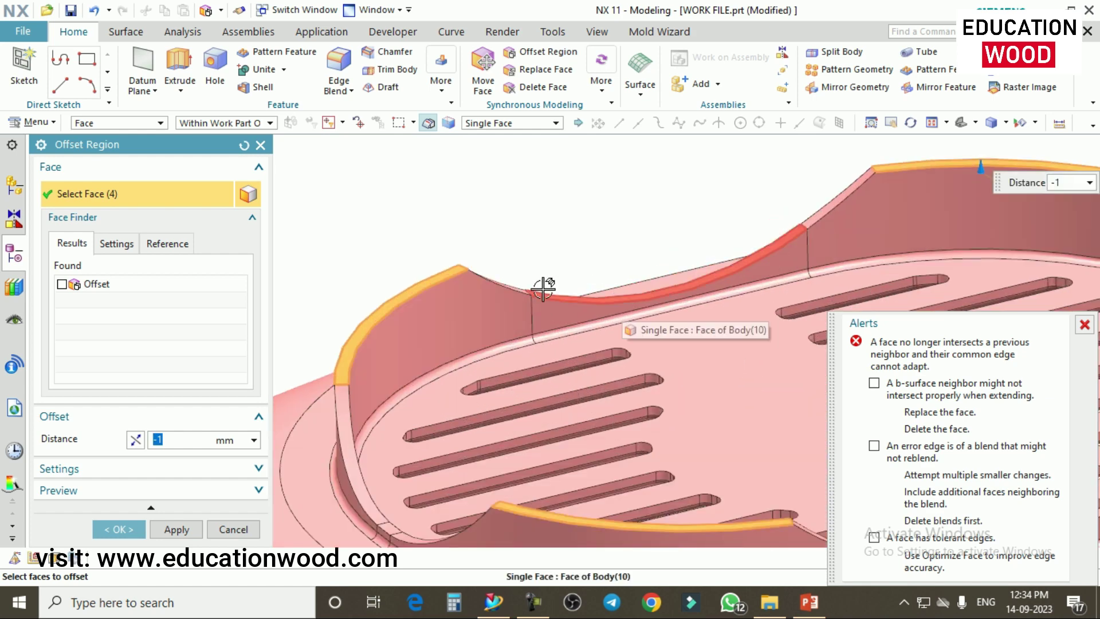
scroll(504, 280, "up", 4)
left_click(582, 301)
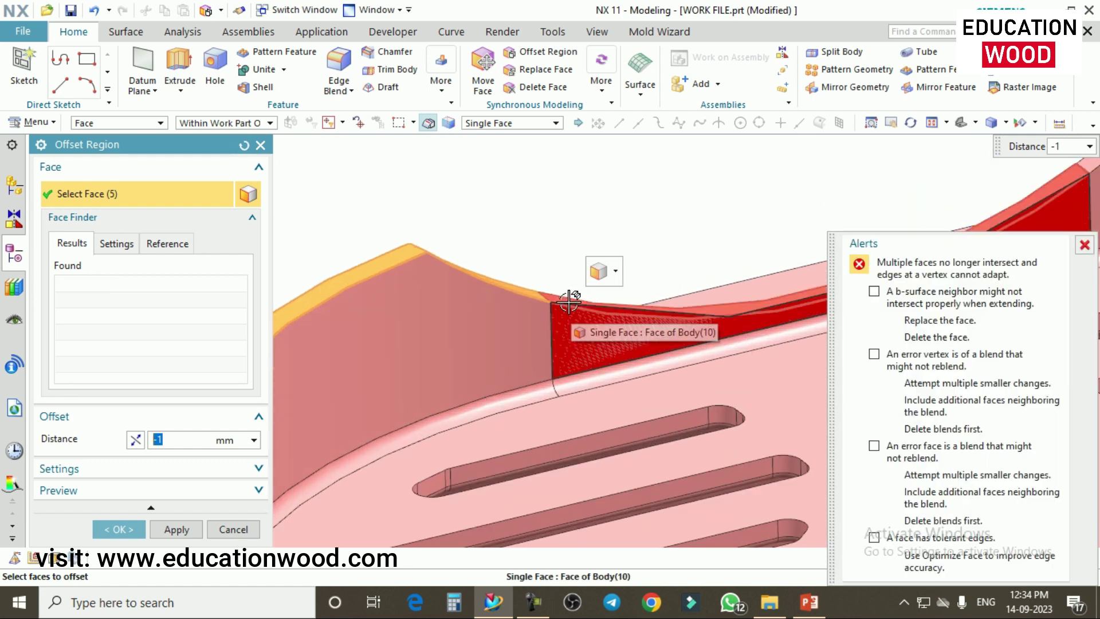
left_click(566, 299)
scroll(523, 310, "down", 5)
middle_click_drag(593, 358, 590, 331)
scroll(696, 285, "down", 3)
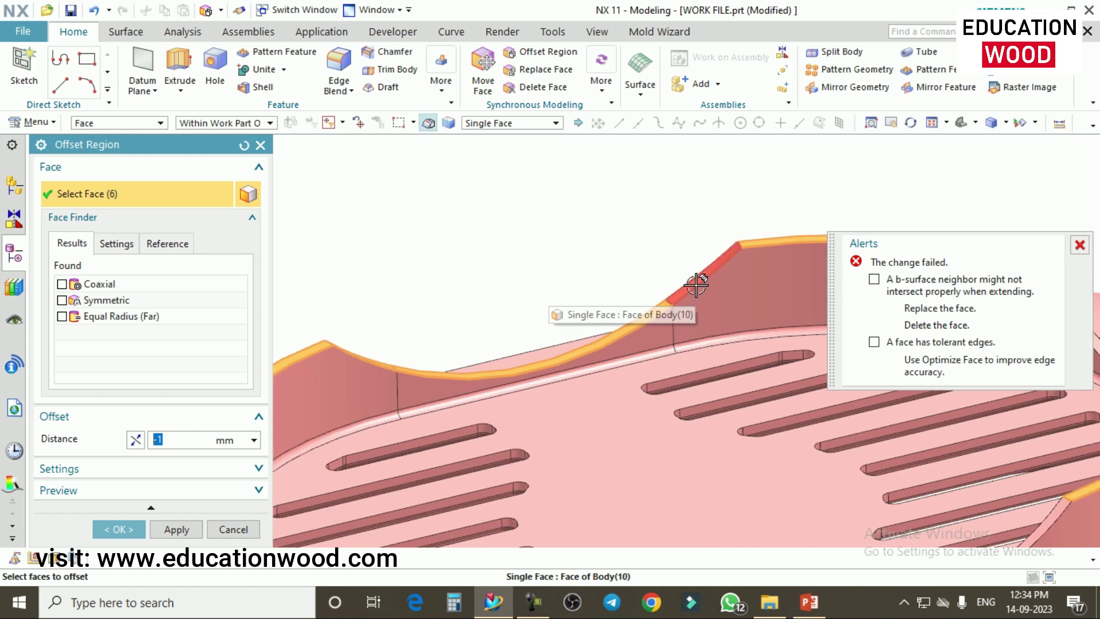
left_click(688, 281)
scroll(665, 270, "up", 5)
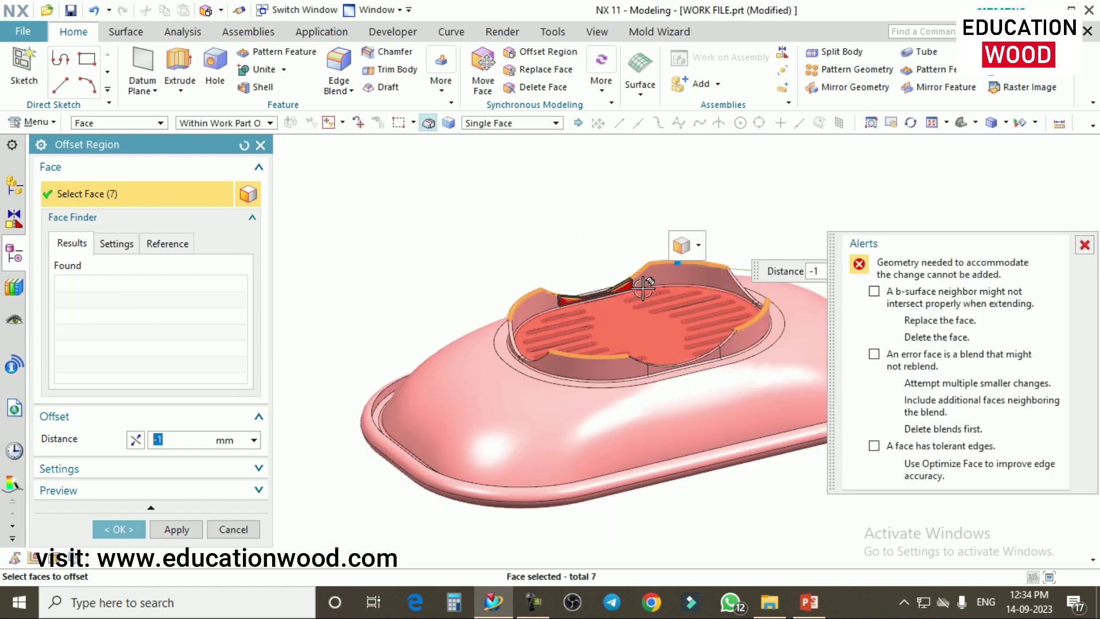
Add the three rim faces of the dip between the feet at the support ring's right end to the selection.
scroll(717, 286, "down", 4)
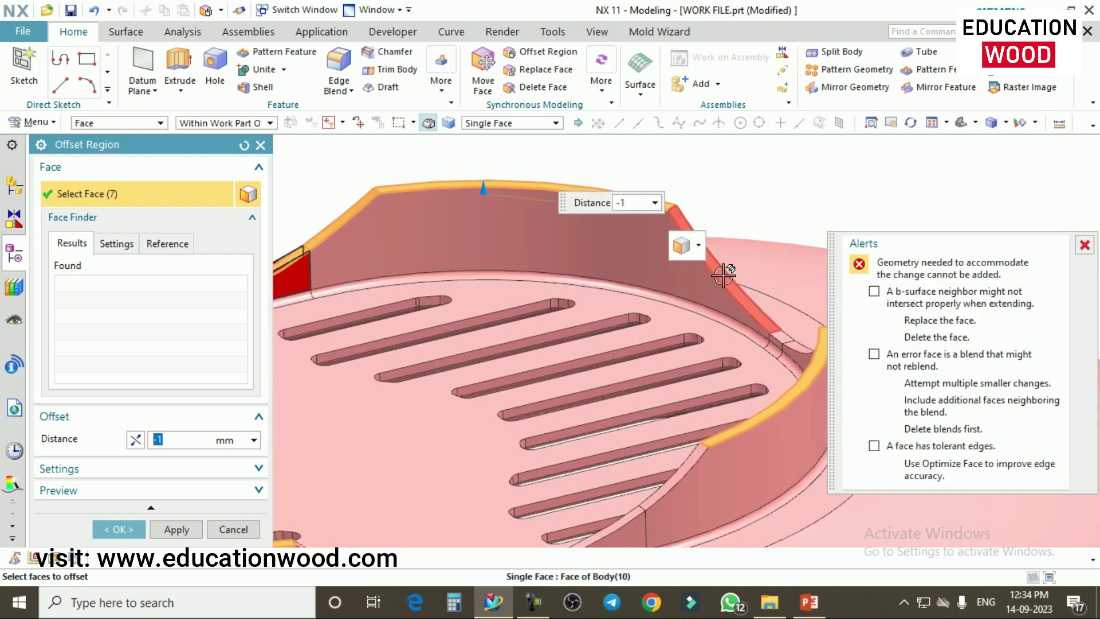
left_click(725, 275)
scroll(668, 326, "up", 3)
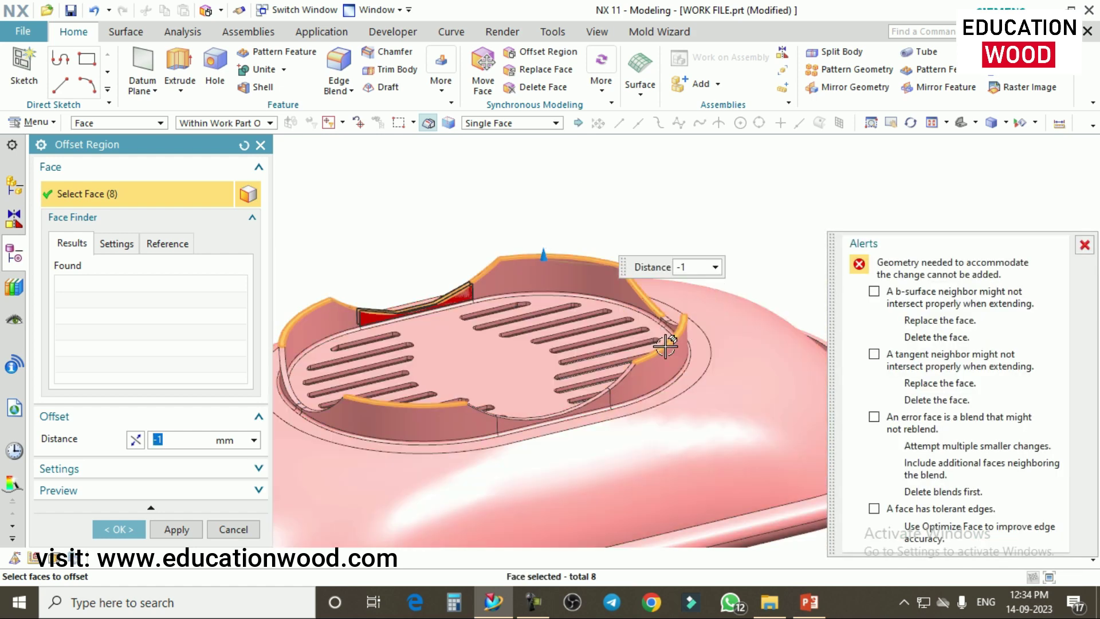
middle_click_drag(665, 321, 675, 344)
scroll(646, 283, "down", 3)
left_click(653, 304)
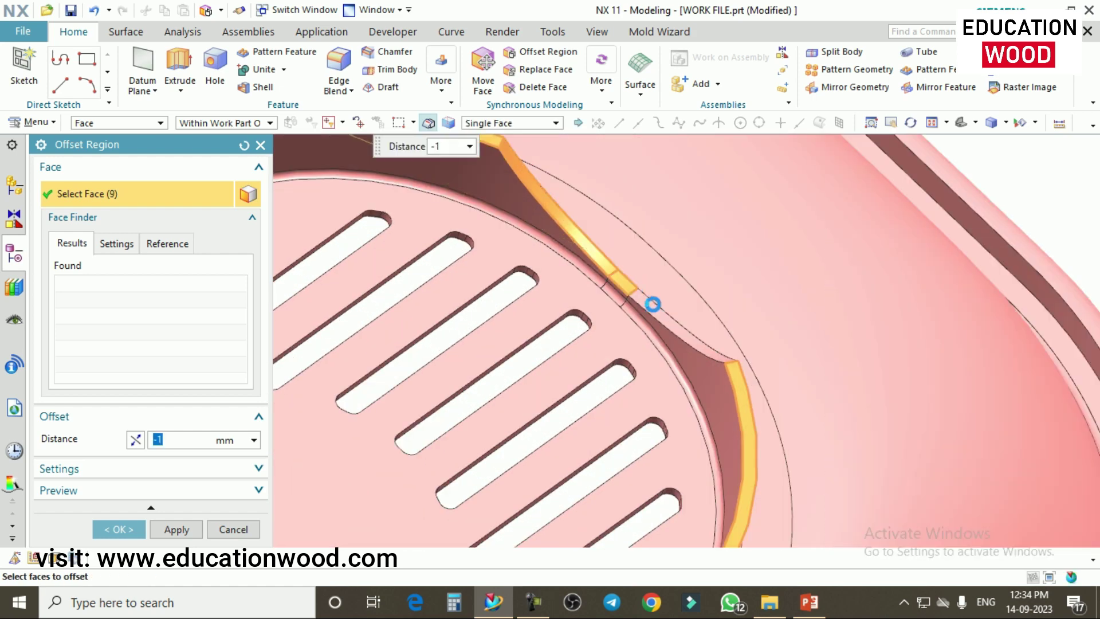
left_click(659, 304)
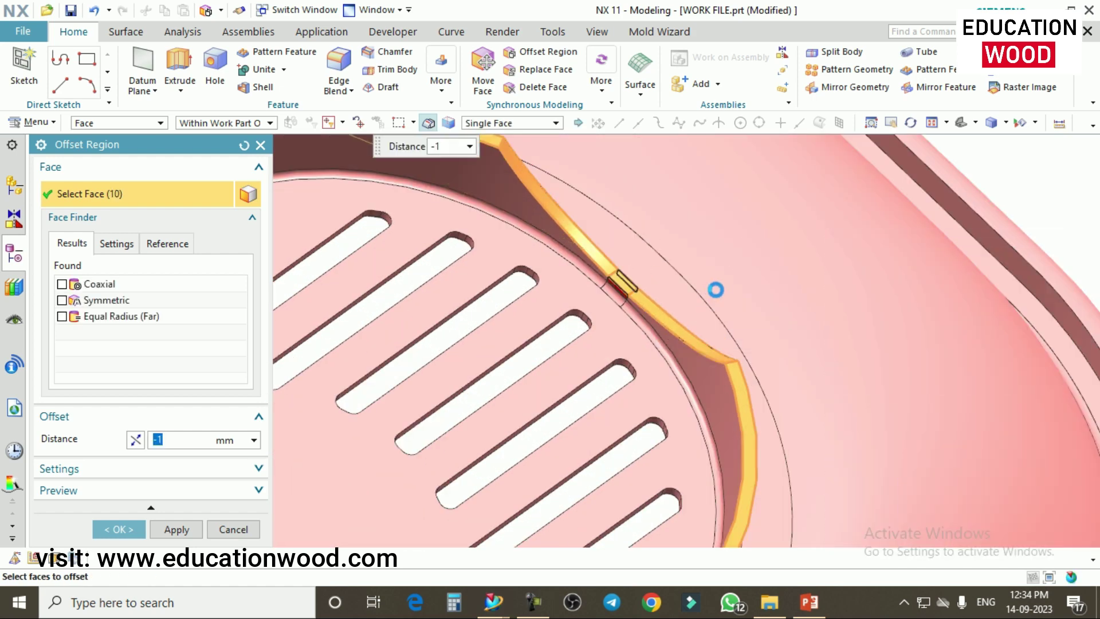
Set the Offset Region distance to -0.5 mm.
scroll(715, 290, "up", 3)
middle_click_drag(715, 290, 672, 338)
scroll(671, 338, "down", 6)
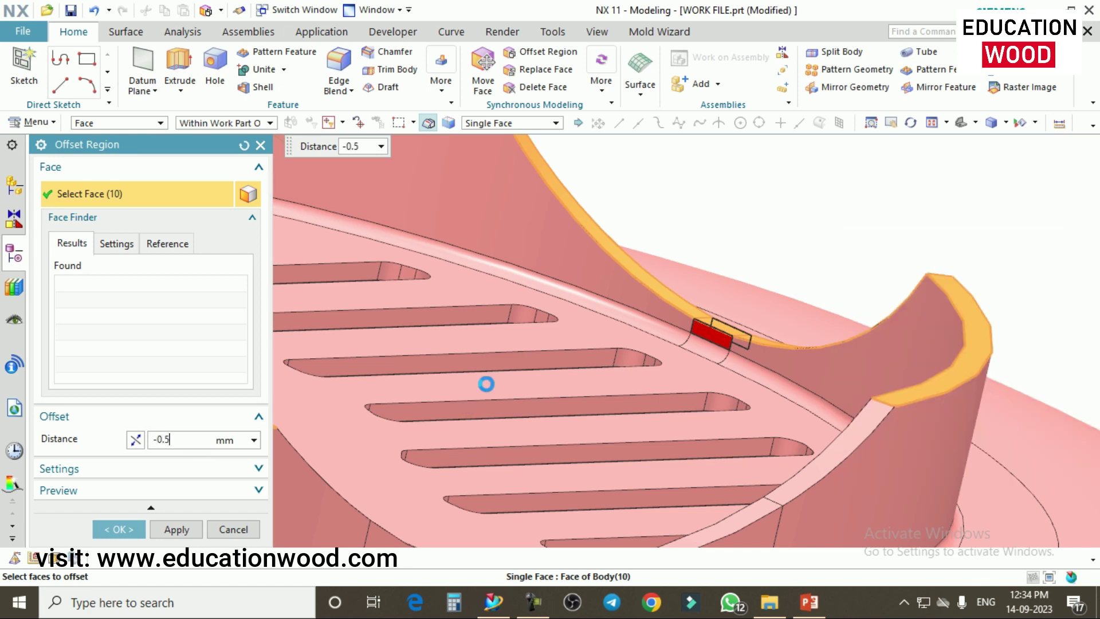
Add the three rim faces of the concave dip along the near long side of the support ring to the selection.
scroll(734, 353, "up", 3)
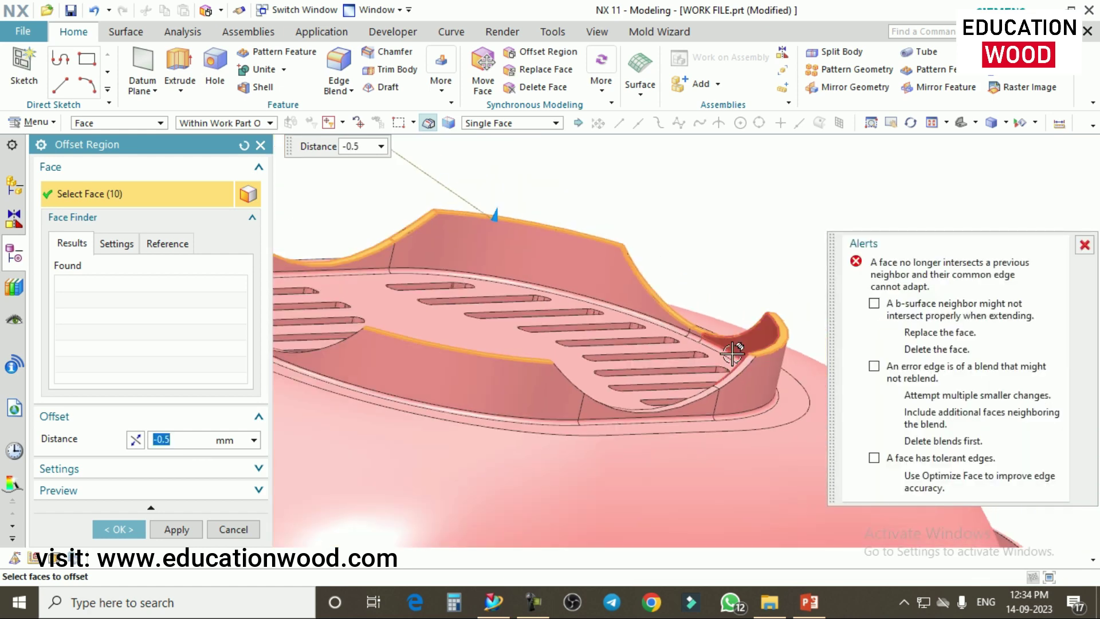
scroll(733, 354, "down", 4)
left_click(740, 390)
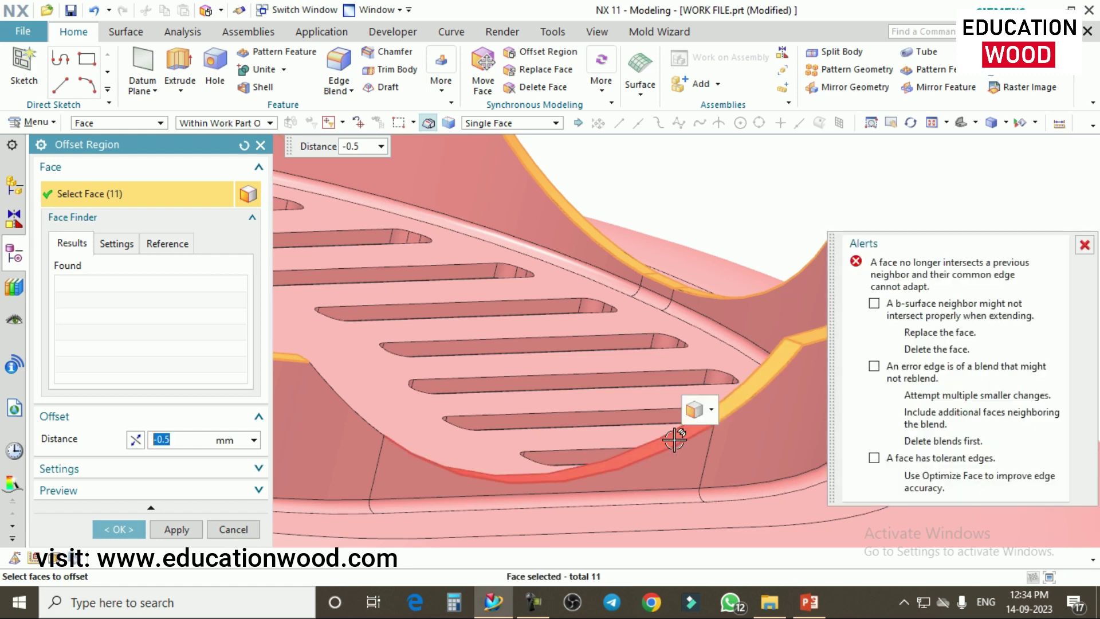
left_click(674, 442)
scroll(444, 465, "up", 3)
scroll(476, 402, "down", 5)
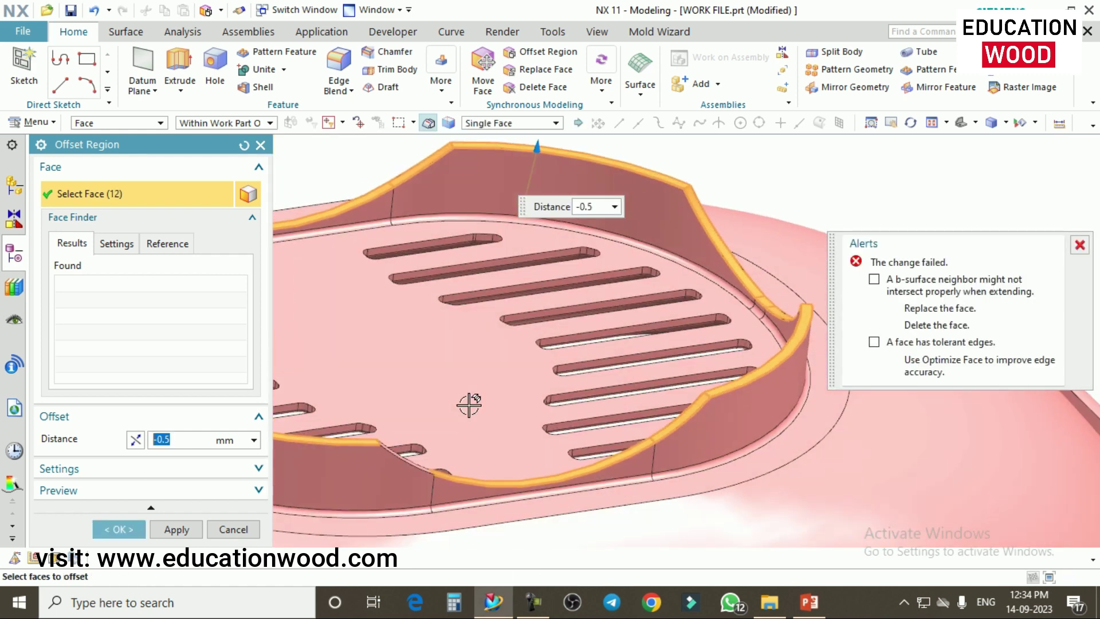
left_click(424, 438)
scroll(592, 388, "up", 5)
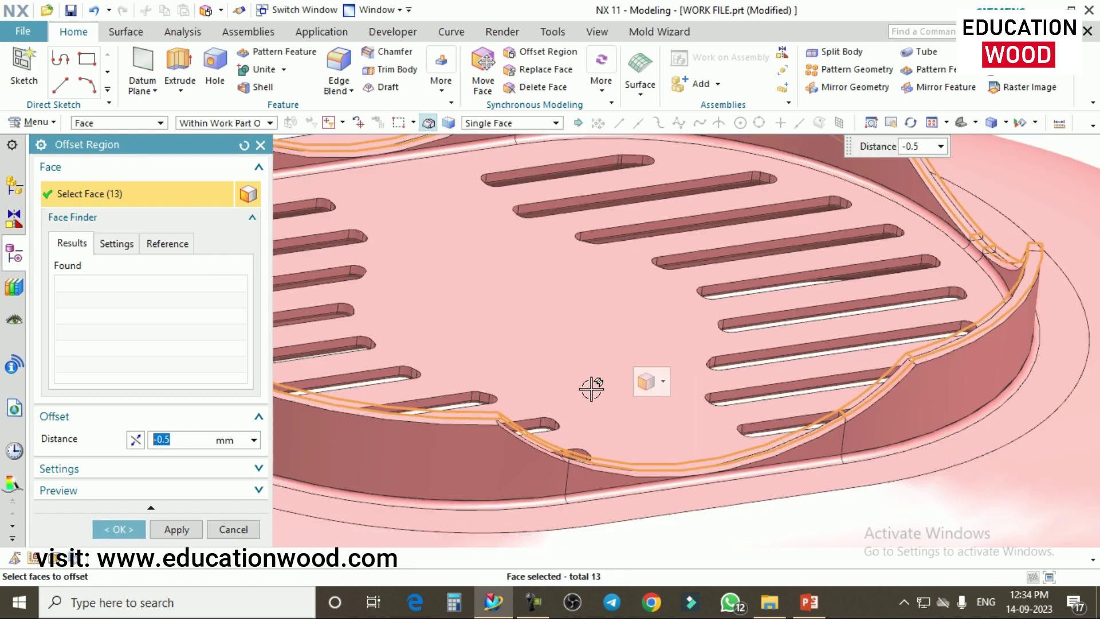
Add the three rim faces of the dip at the ring's left end and complete the -0.5 mm Offset Region.
scroll(332, 368, "down", 5)
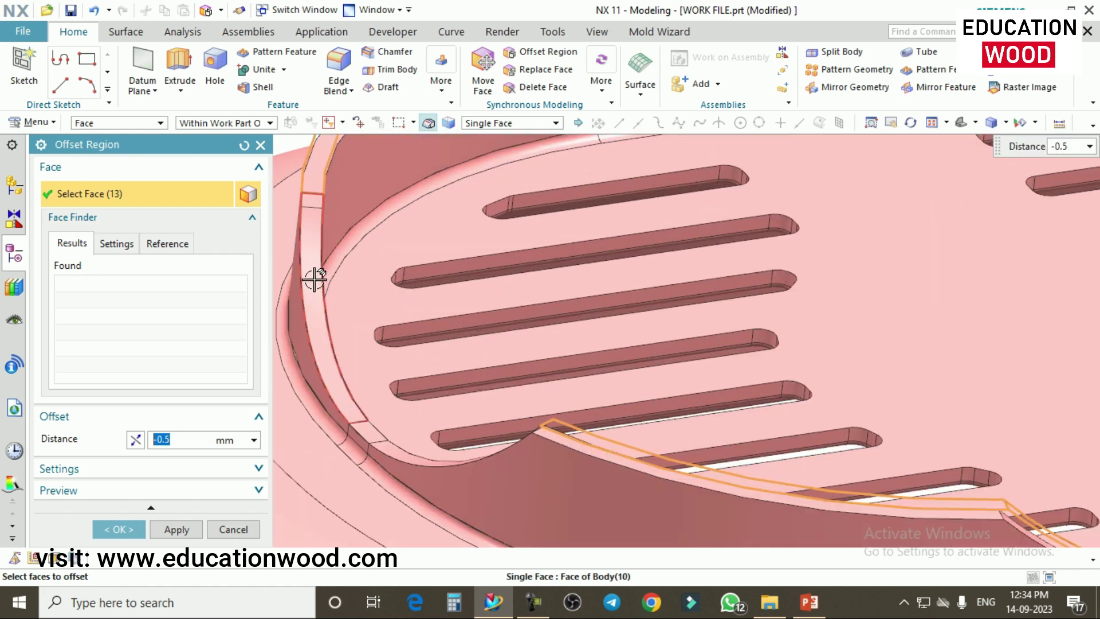
scroll(368, 436, "down", 3)
left_click(373, 430)
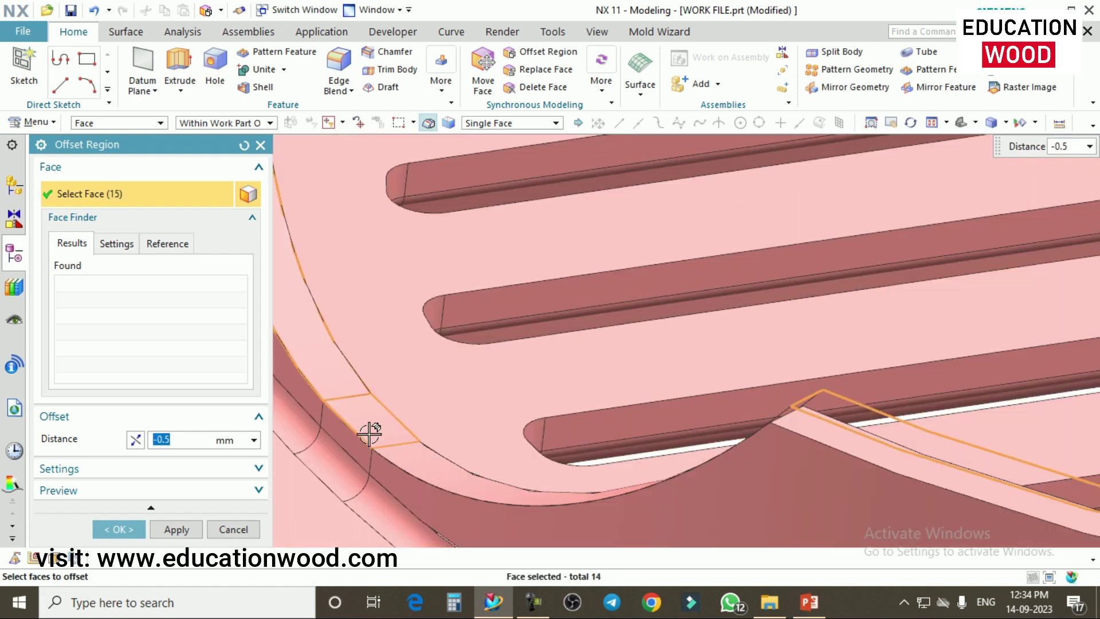
left_click(424, 461)
scroll(453, 401, "up", 5)
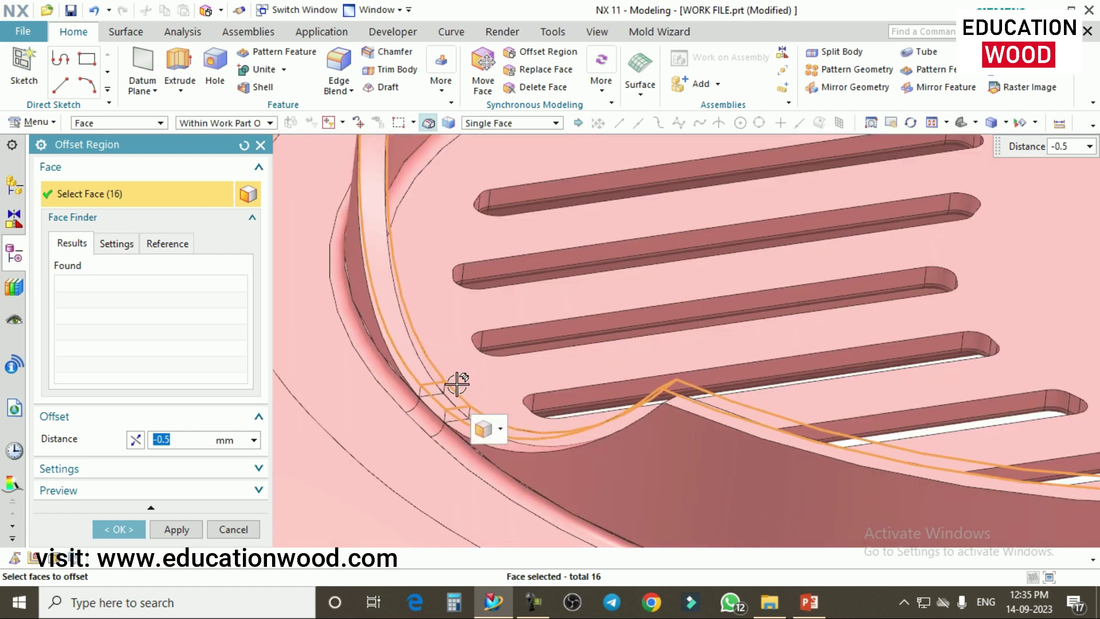
scroll(451, 360, "up", 3)
middle_click_drag(498, 327, 555, 295)
left_click(119, 529)
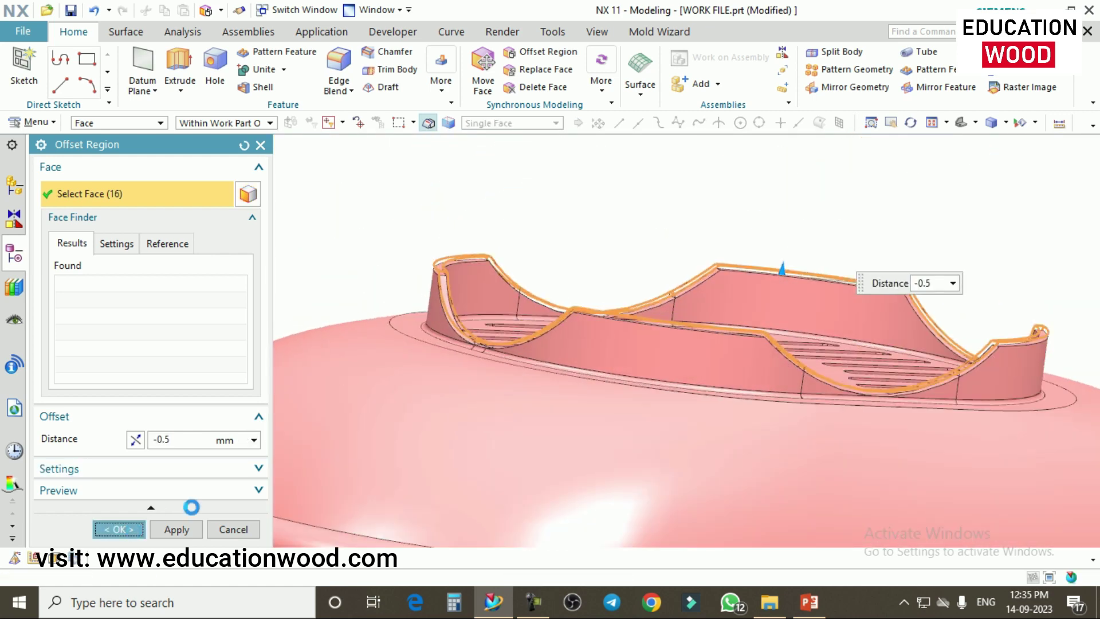
Examine the offset rim's small transition faces up close, and the tray from above and from its underside.
scroll(480, 310, "down", 4)
scroll(480, 309, "down", 4)
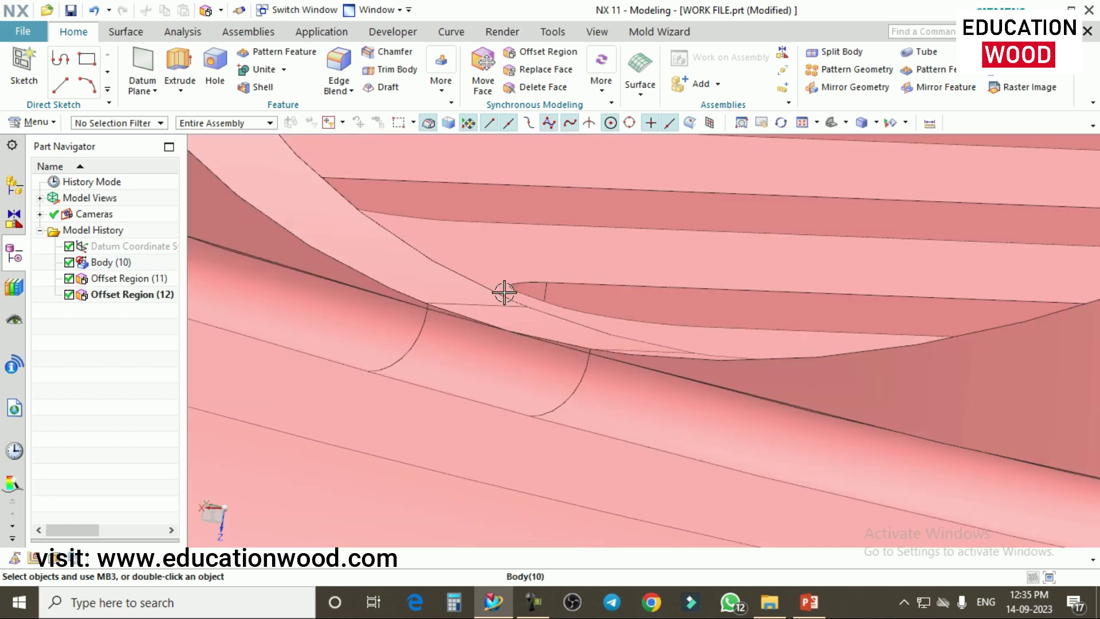
scroll(484, 400, "up", 4)
middle_click_drag(528, 339, 673, 344)
scroll(533, 308, "up", 2)
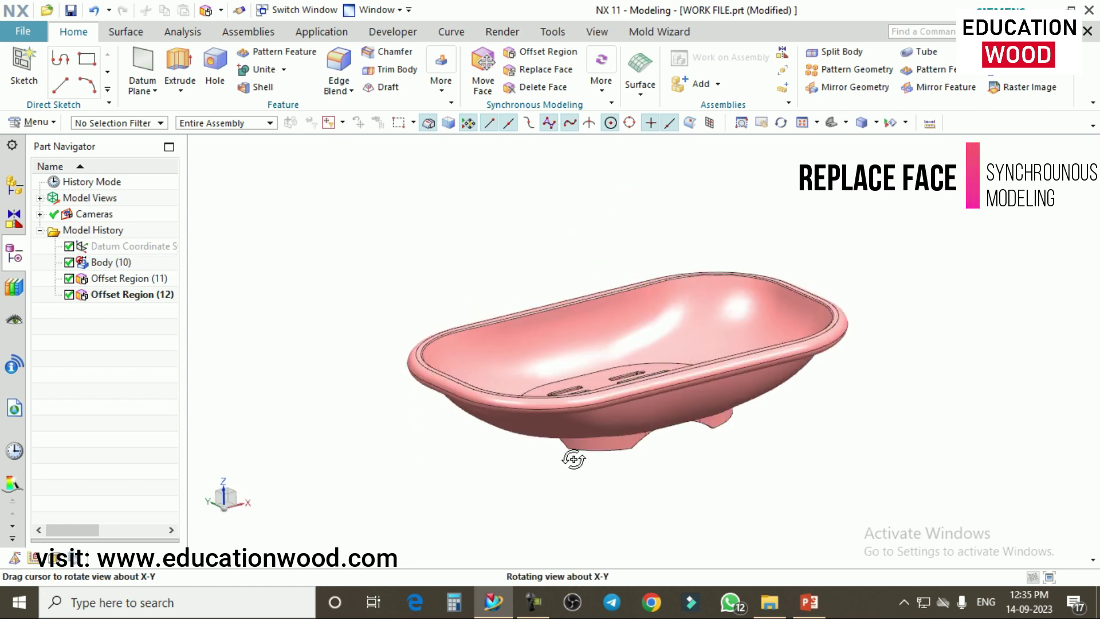
middle_click_drag(562, 465, 647, 244)
scroll(607, 301, "down", 3)
scroll(526, 250, "down", 2)
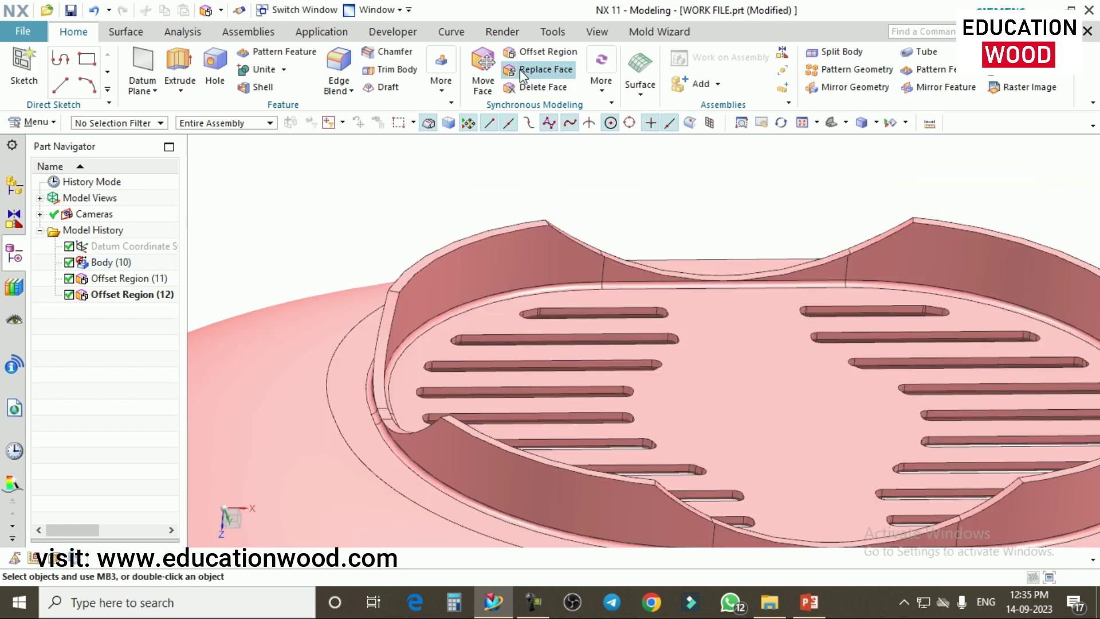
Set up a Replace Face with the three rim faces of the far long side's concave dip as the original faces.
left_click(523, 71)
scroll(609, 182, "down", 5)
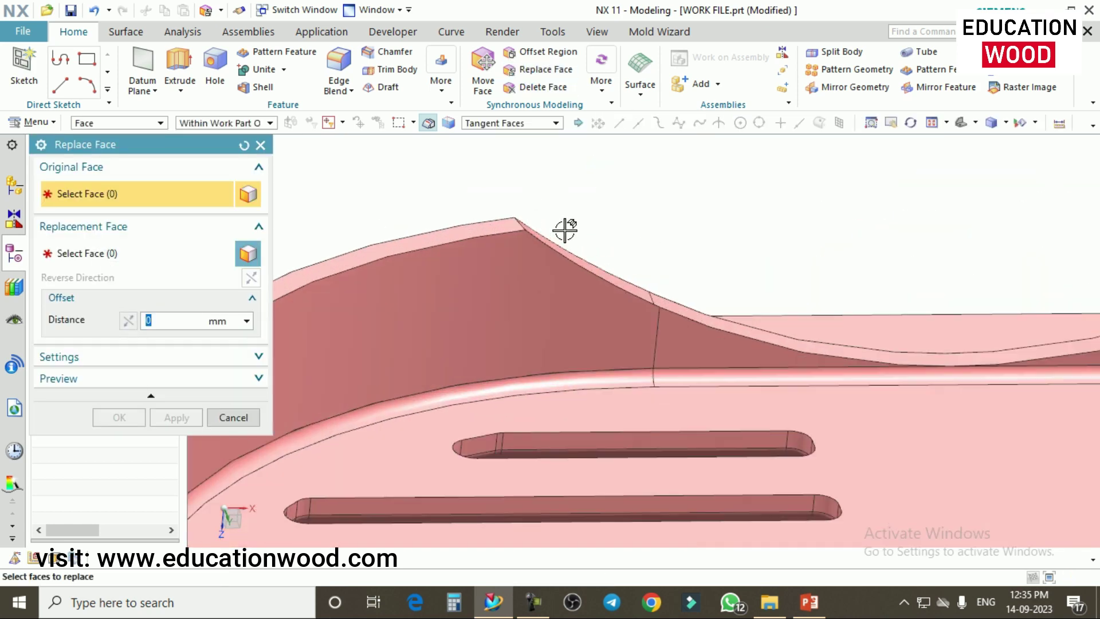
scroll(697, 322, "up", 3)
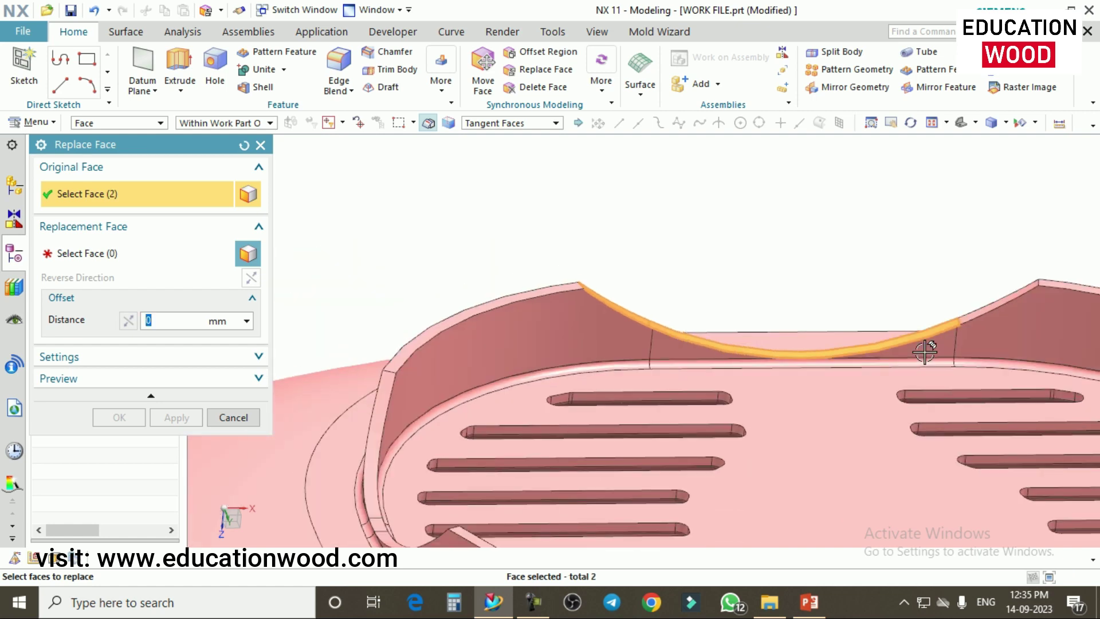
scroll(928, 346, "down", 1)
left_click(843, 318)
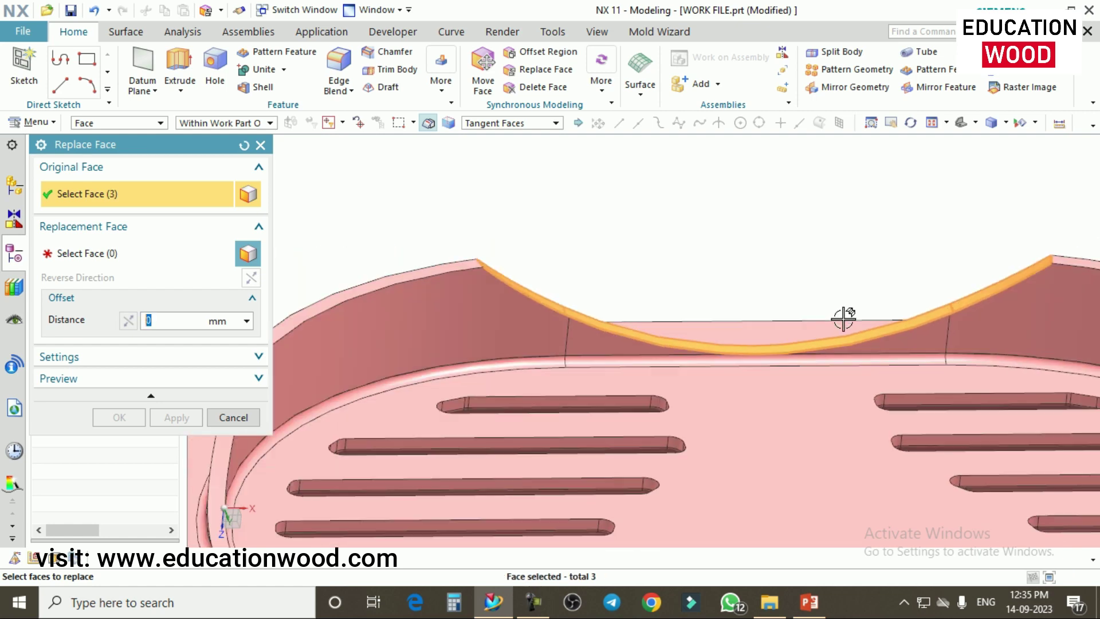
Use the narrow end face of the adjacent left foot as the replacement face, apply it, and leave Replace Face.
left_click(114, 261)
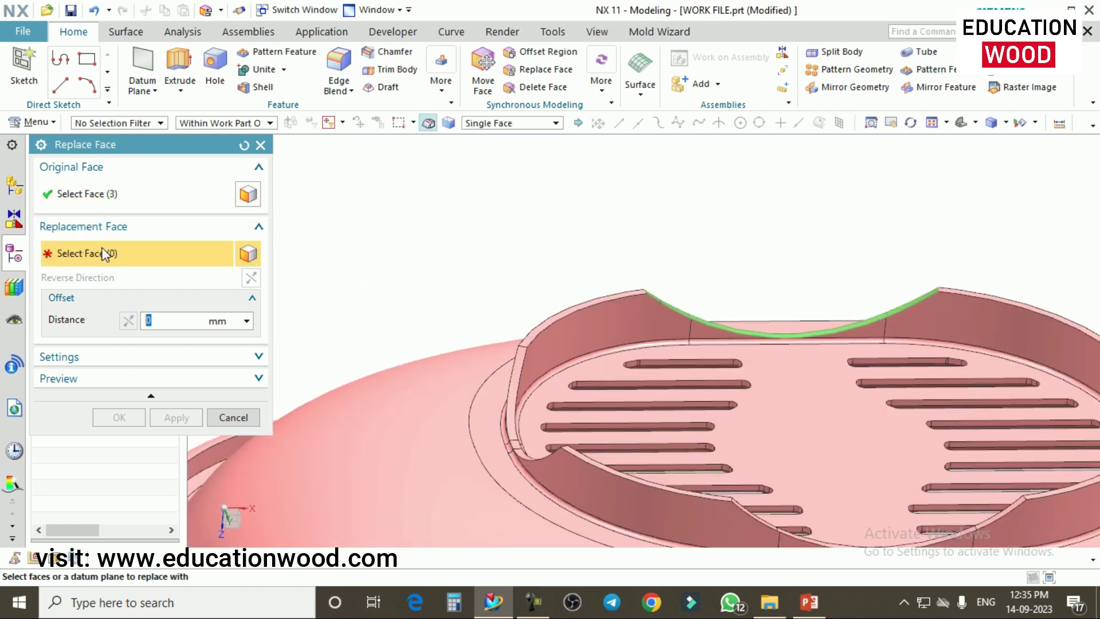
scroll(659, 314, "down", 5)
left_click(597, 267)
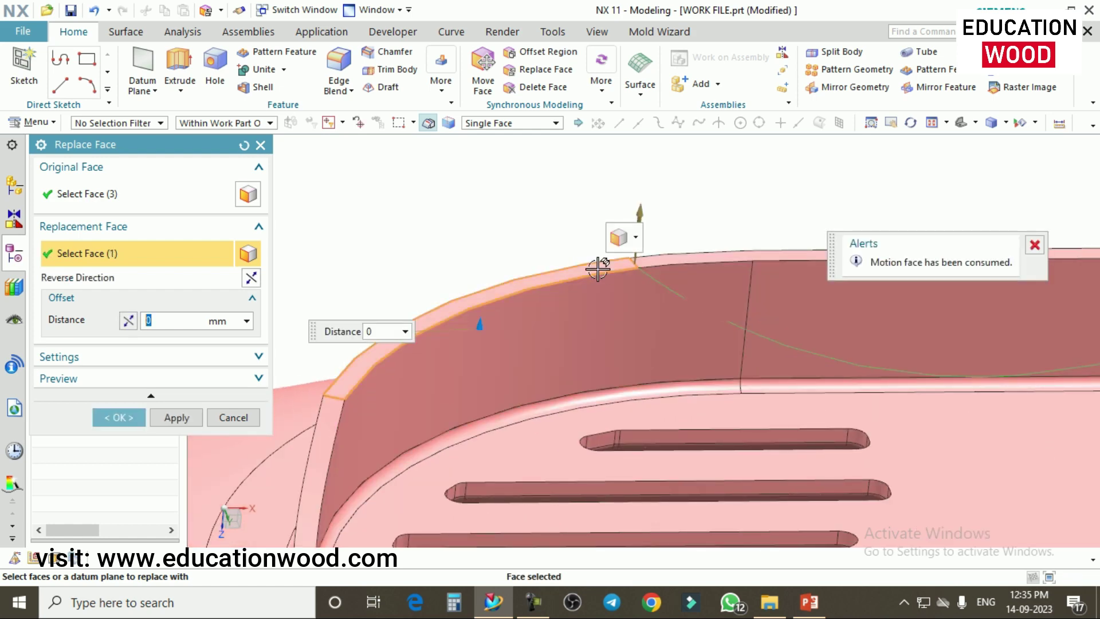
scroll(599, 275, "up", 5)
left_click(166, 417)
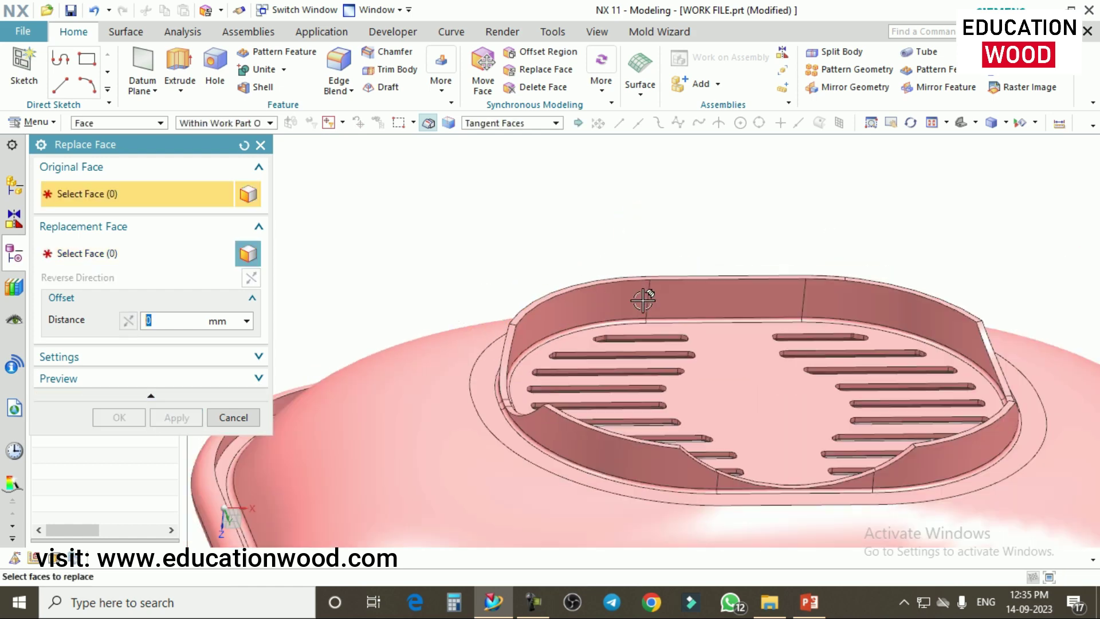
middle_click_drag(644, 300, 780, 328)
middle_click(781, 328)
middle_click_drag(741, 285, 712, 336)
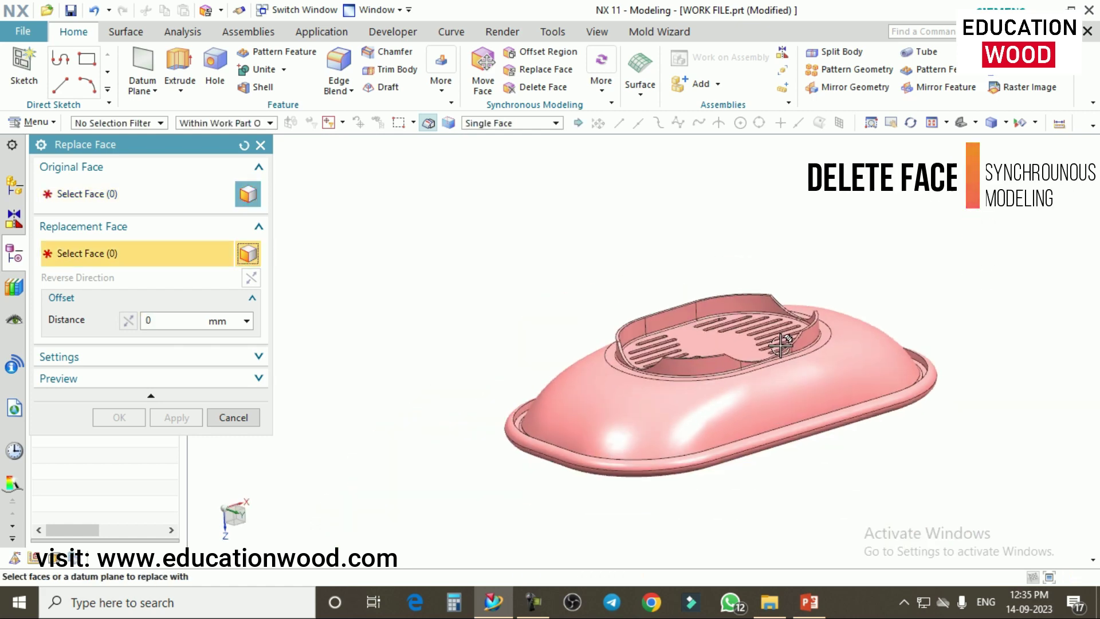
middle_click_drag(800, 361, 808, 363)
left_click(260, 145)
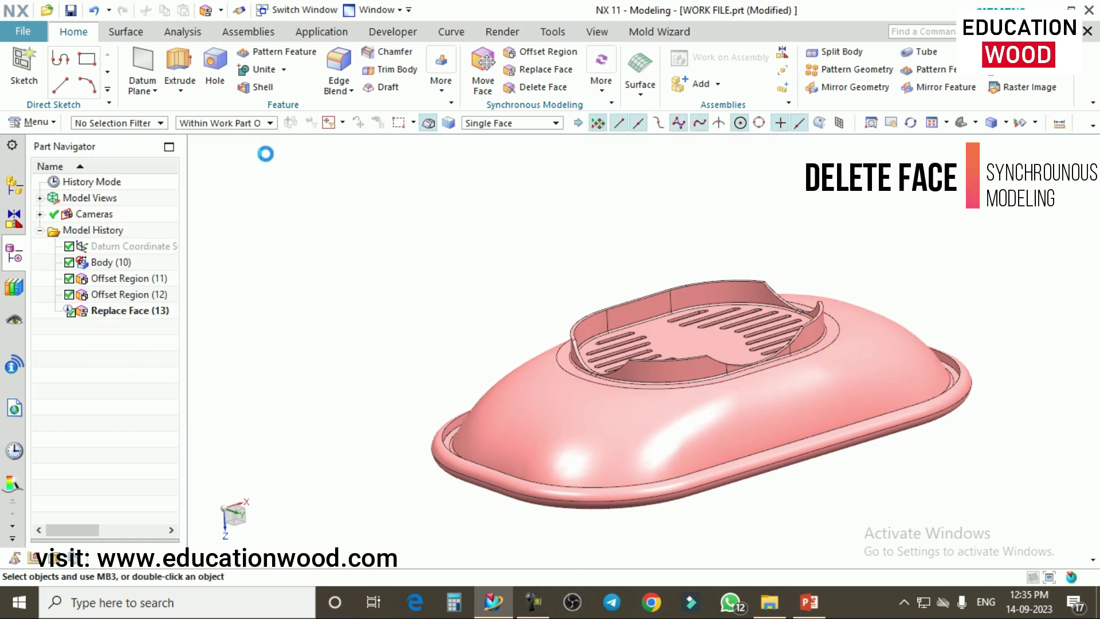
Delete all 16 faces of the first slot in the left column of the tray's base with Delete Face.
left_click(535, 89)
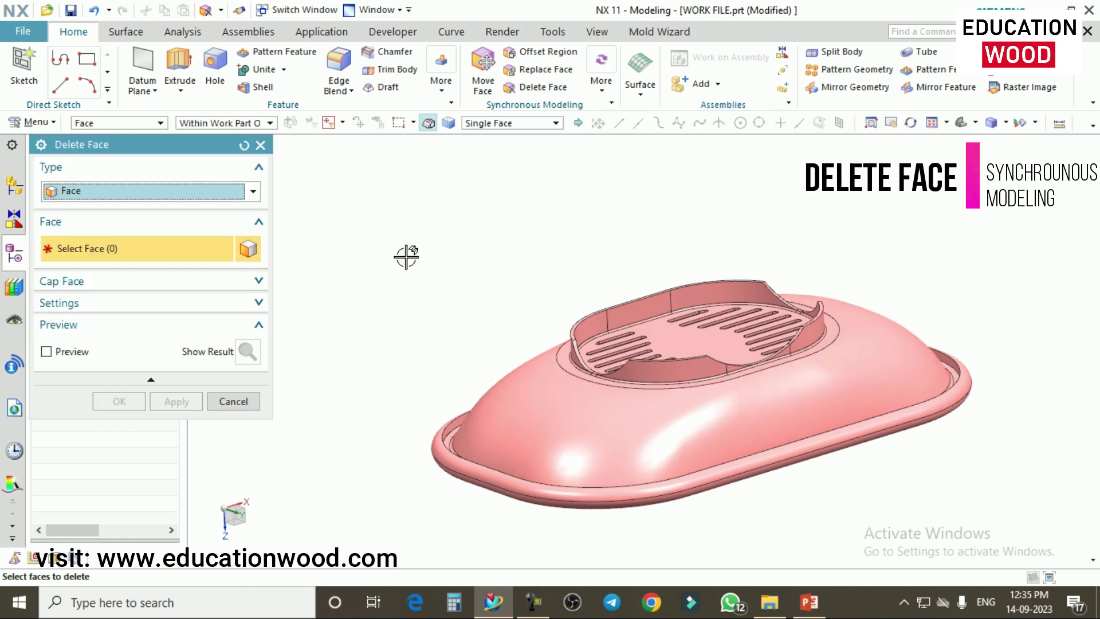
middle_click_drag(405, 255, 568, 285)
middle_click_drag(632, 308, 621, 346)
scroll(636, 318, "up", 2)
scroll(572, 290, "up", 5)
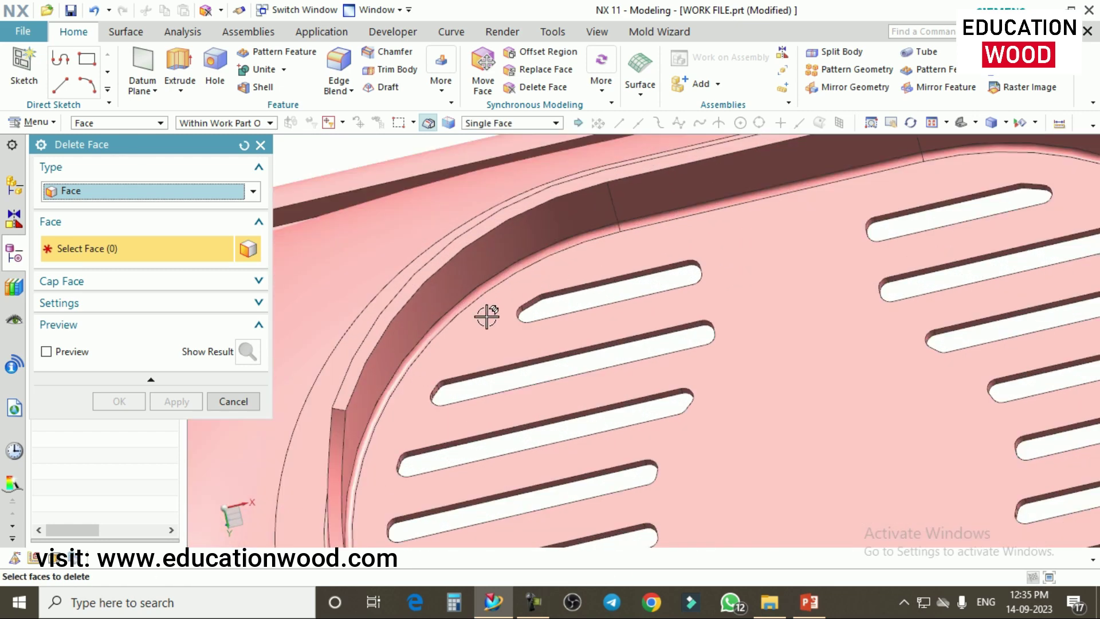
scroll(579, 321, "down", 3)
key("ctrl+alt+t")
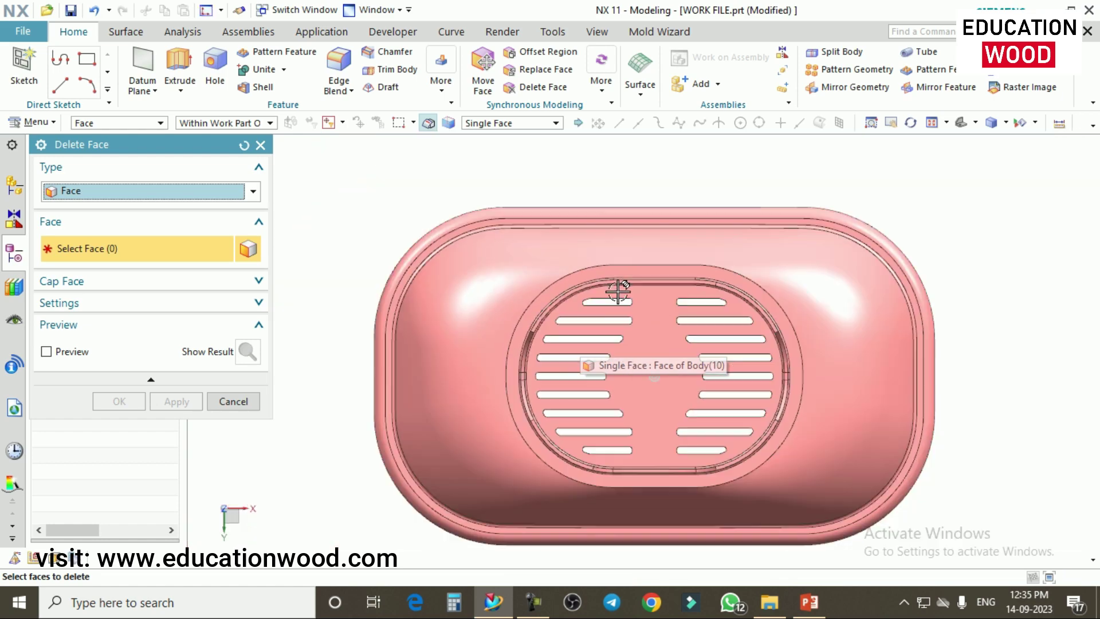
scroll(616, 290, "up", 5)
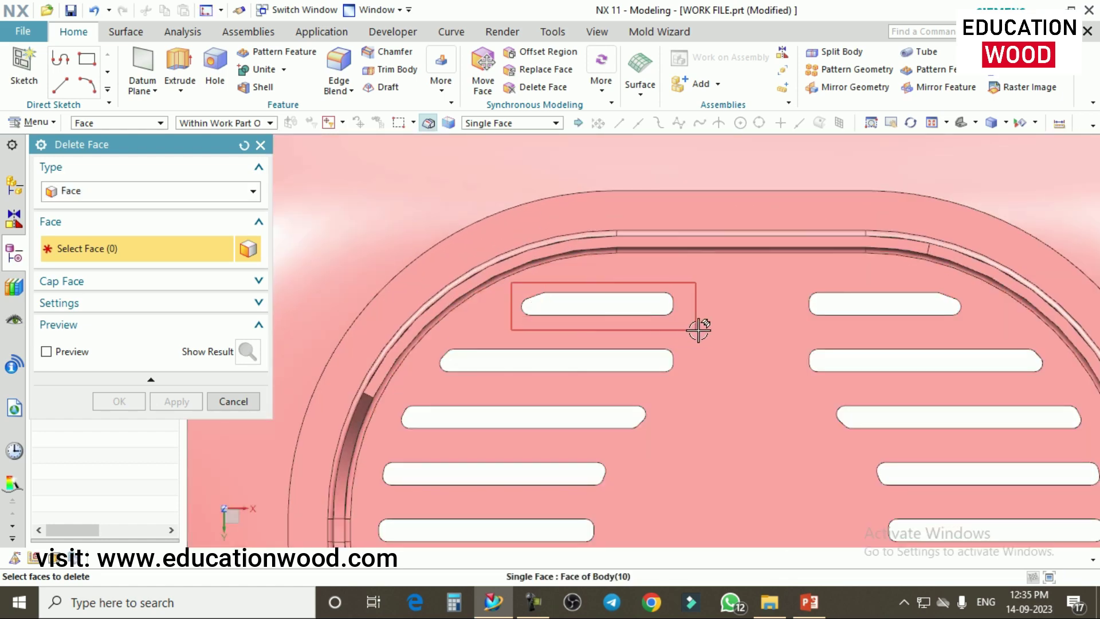
left_click_drag(698, 330, 695, 326)
scroll(589, 343, "down", 3)
middle_click_drag(590, 343, 592, 314)
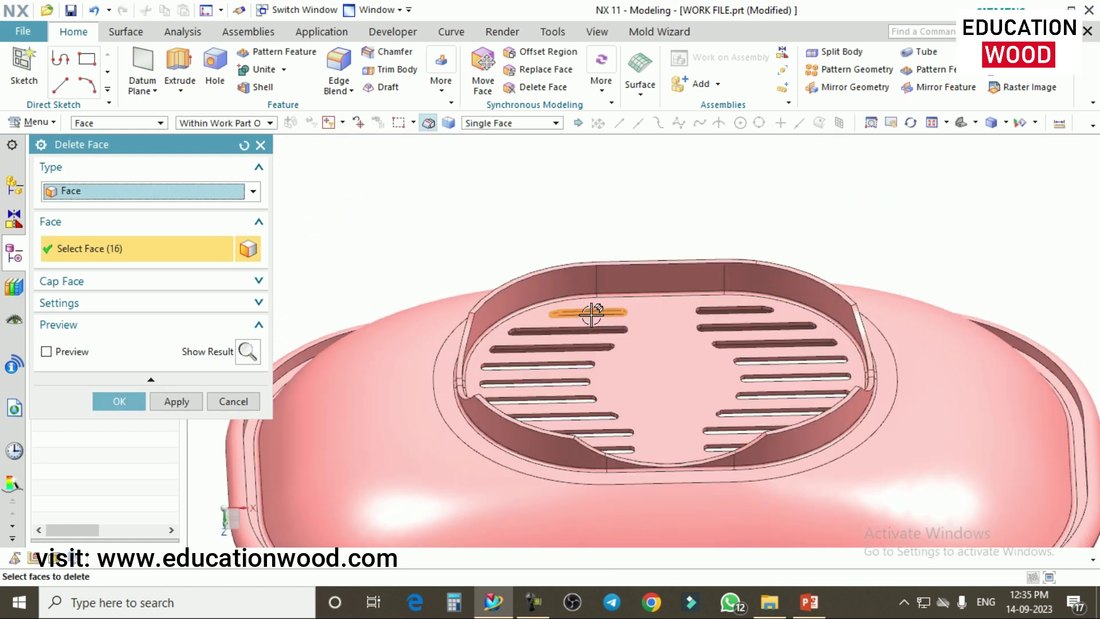
scroll(592, 314, "up", 2)
left_click(173, 401)
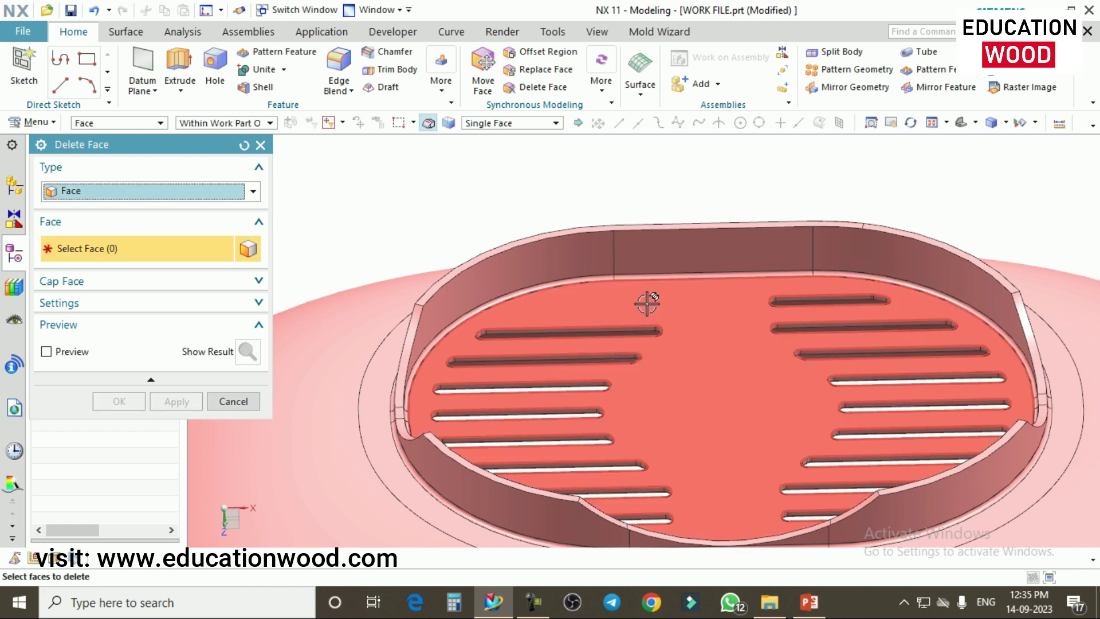
Delete all 16 faces of the first slot in the right column of the tray's base.
scroll(652, 304, "down", 3)
key("F8")
scroll(700, 307, "up", 6)
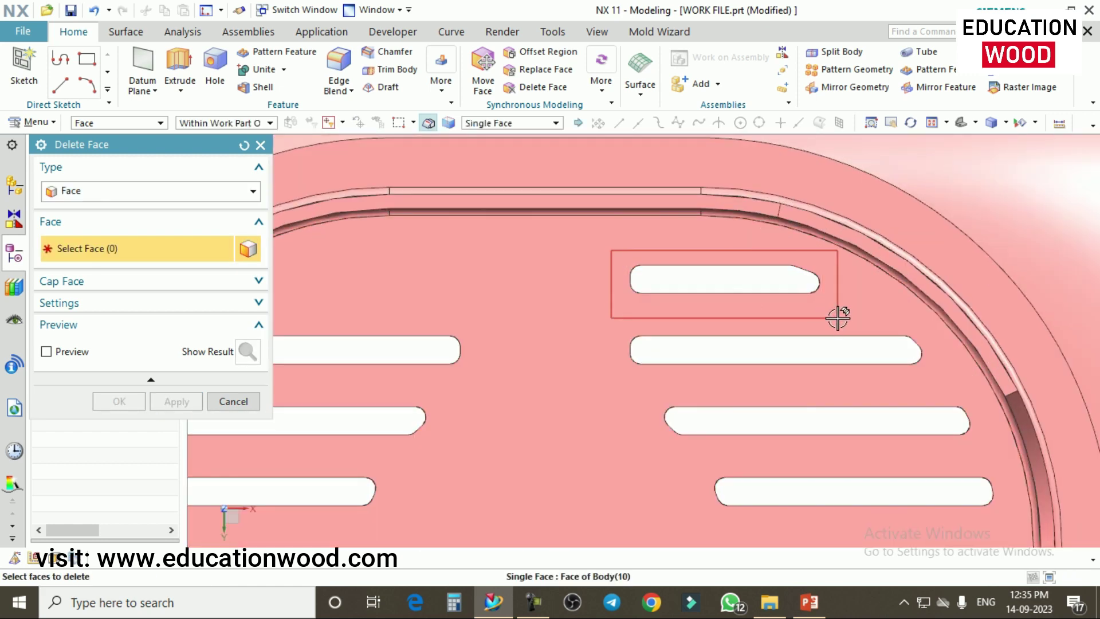
left_click_drag(837, 317, 837, 318)
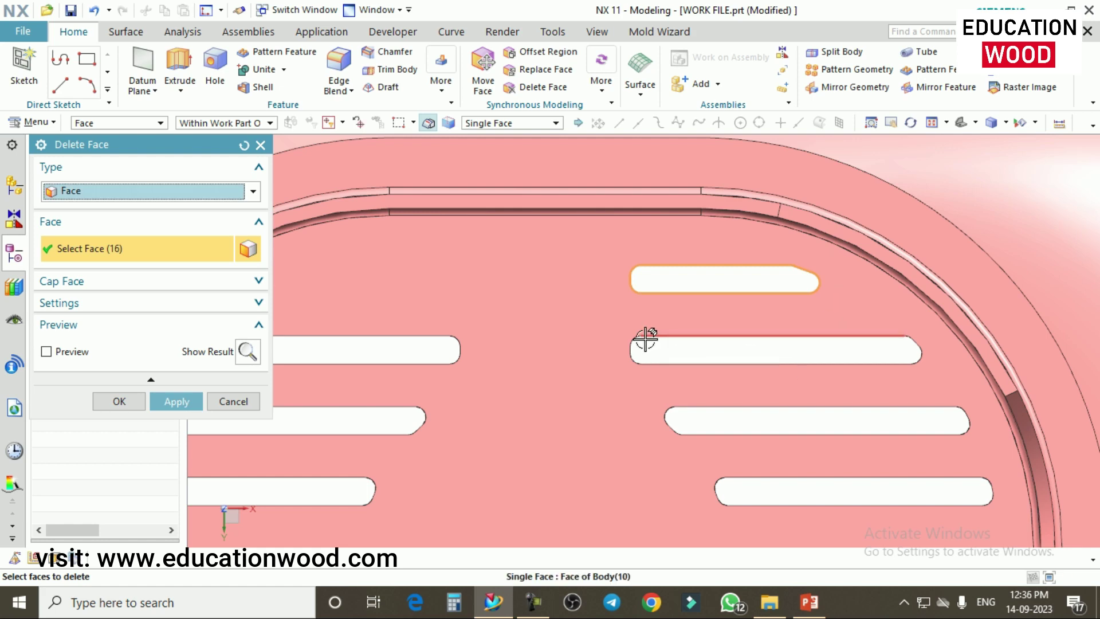
left_click(177, 402)
scroll(646, 293, "down", 6)
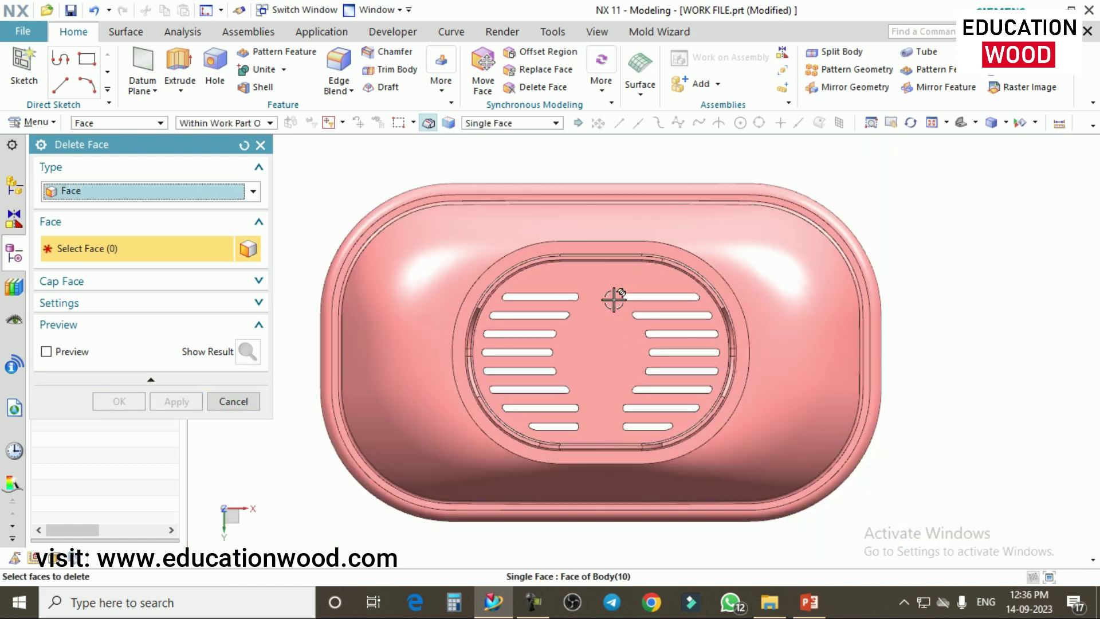
Delete all 32 faces of the two slots in the last row of the base, and finish Delete Face.
scroll(552, 319, "up", 4)
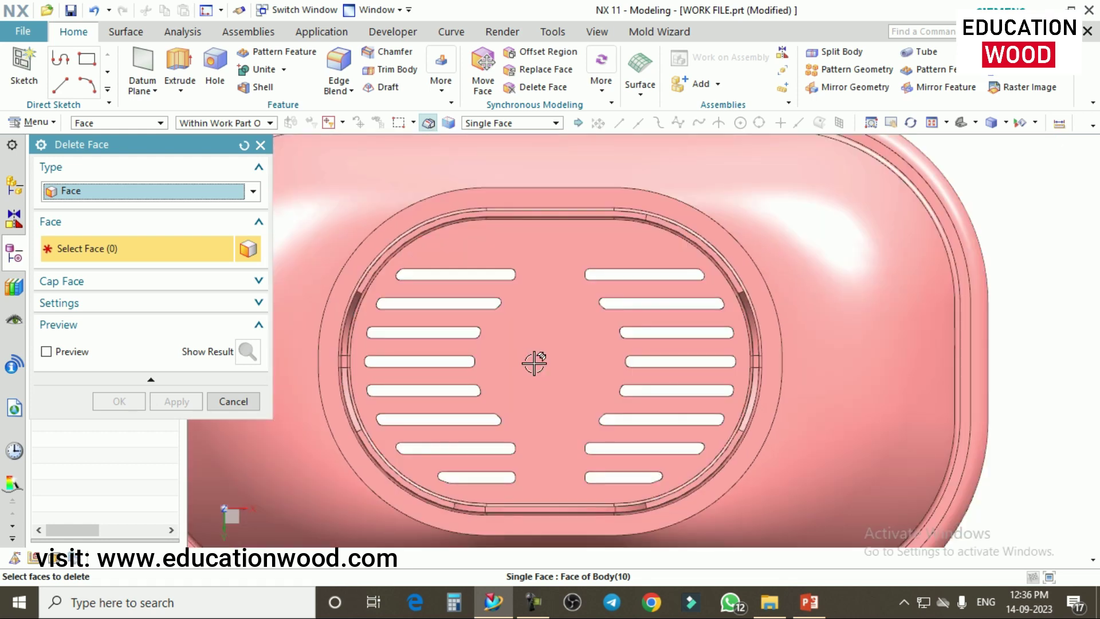
scroll(535, 363, "down", 2)
middle_click_drag(538, 358, 589, 438)
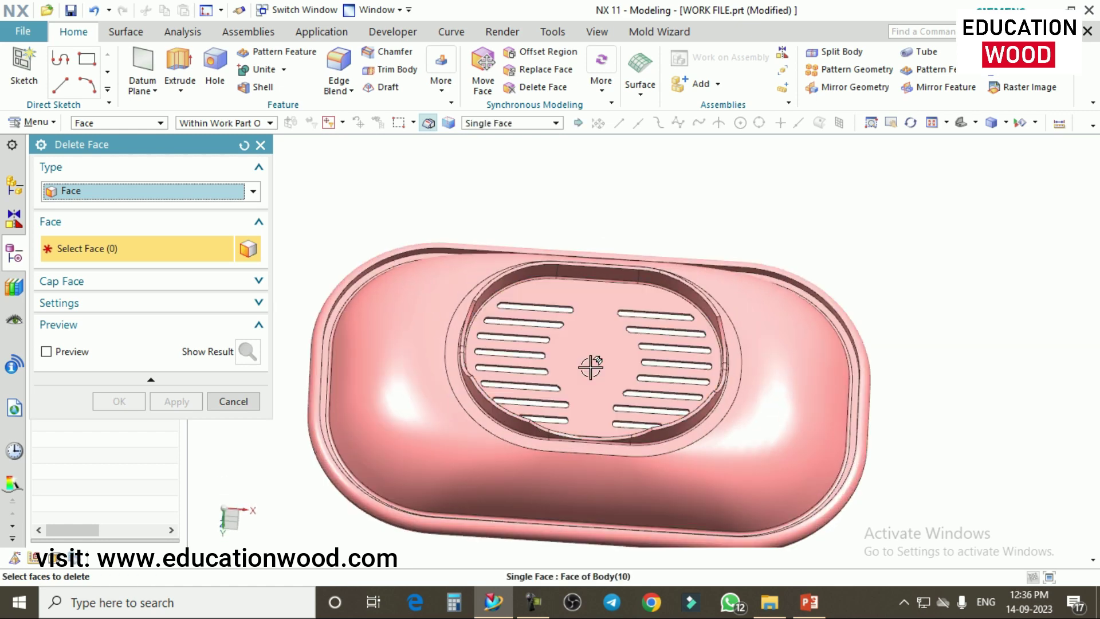
scroll(589, 381, "up", 3)
scroll(540, 422, "up", 3)
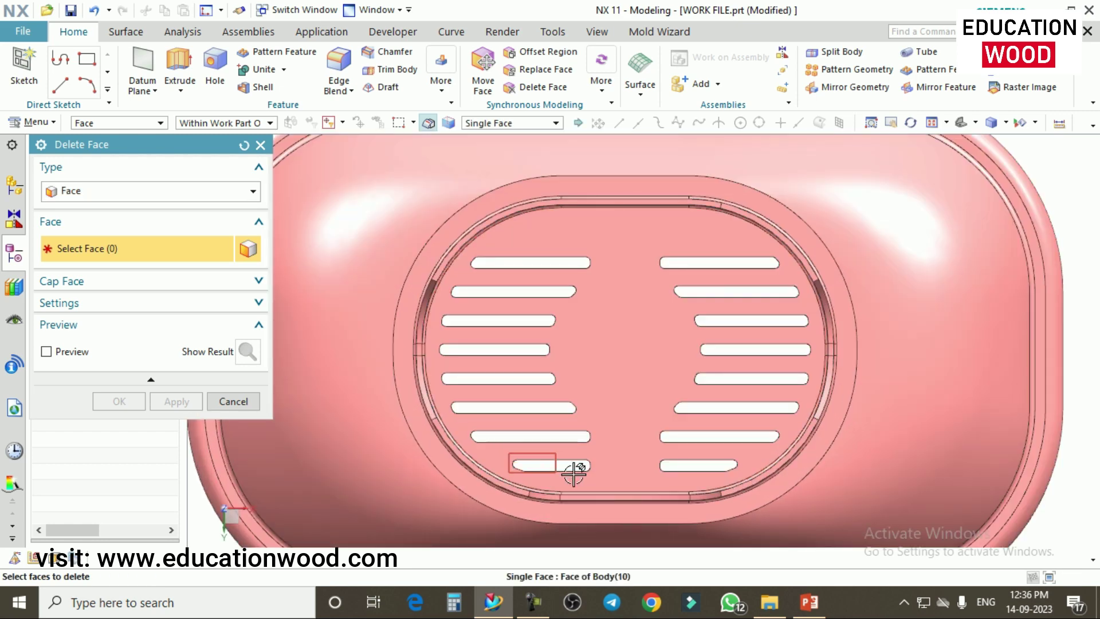
left_click_drag(745, 474, 744, 474)
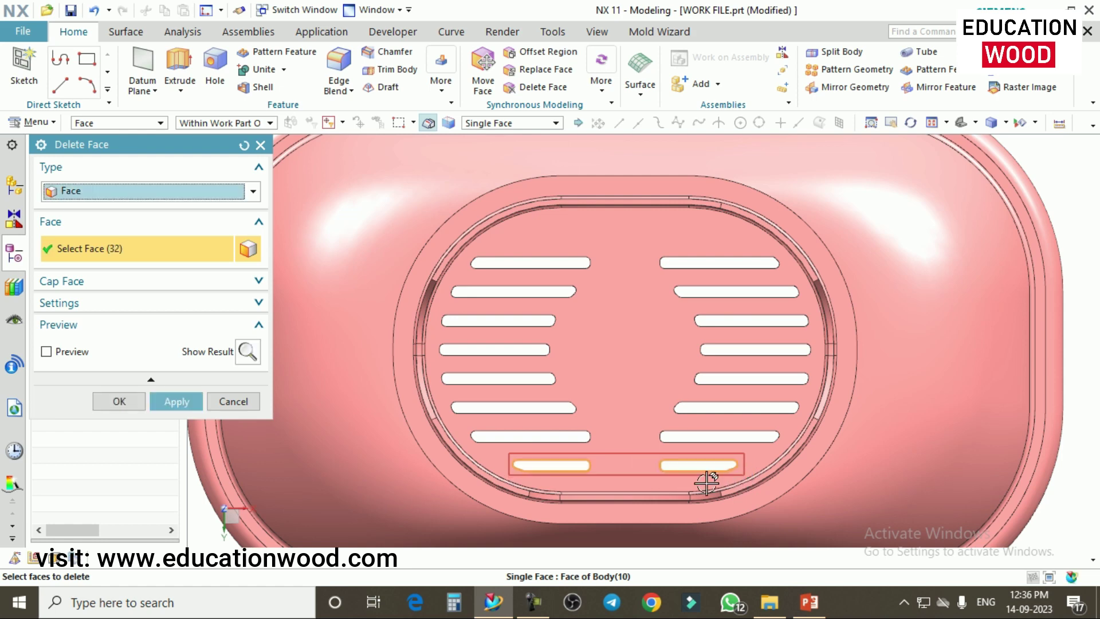
left_click(142, 401)
Set up a Pull Face with the two adjoining end faces of the far long wall of the underside rim.
scroll(633, 401, "down", 3)
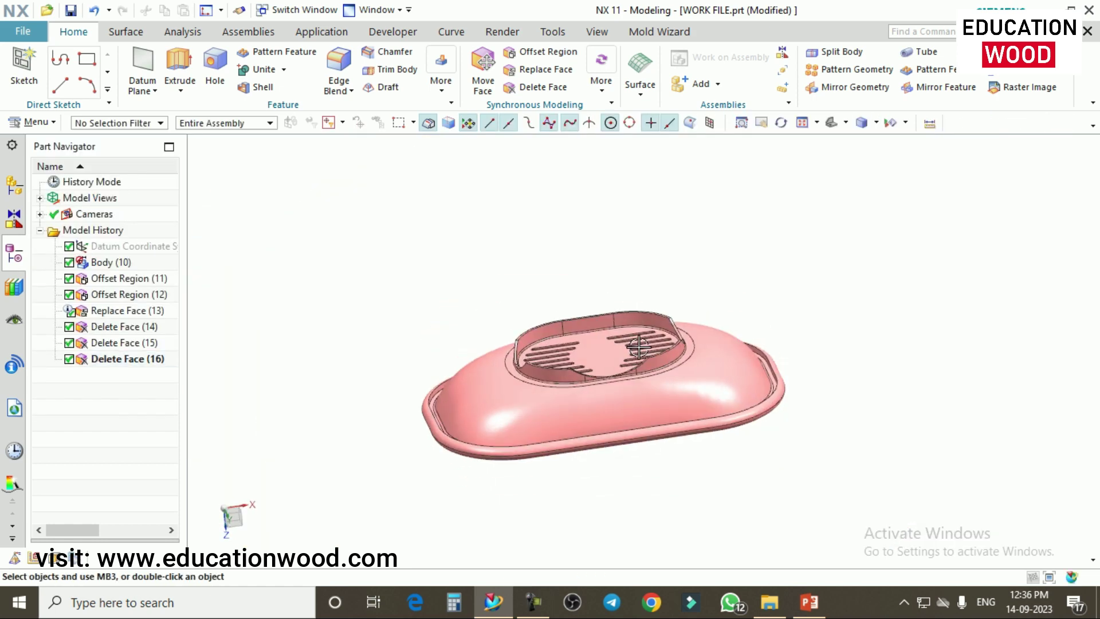
mouse_move(638, 347)
middle_mouse_down()
mouse_move(624, 376)
mouse_move(634, 382)
mouse_move(659, 350)
middle_mouse_up()
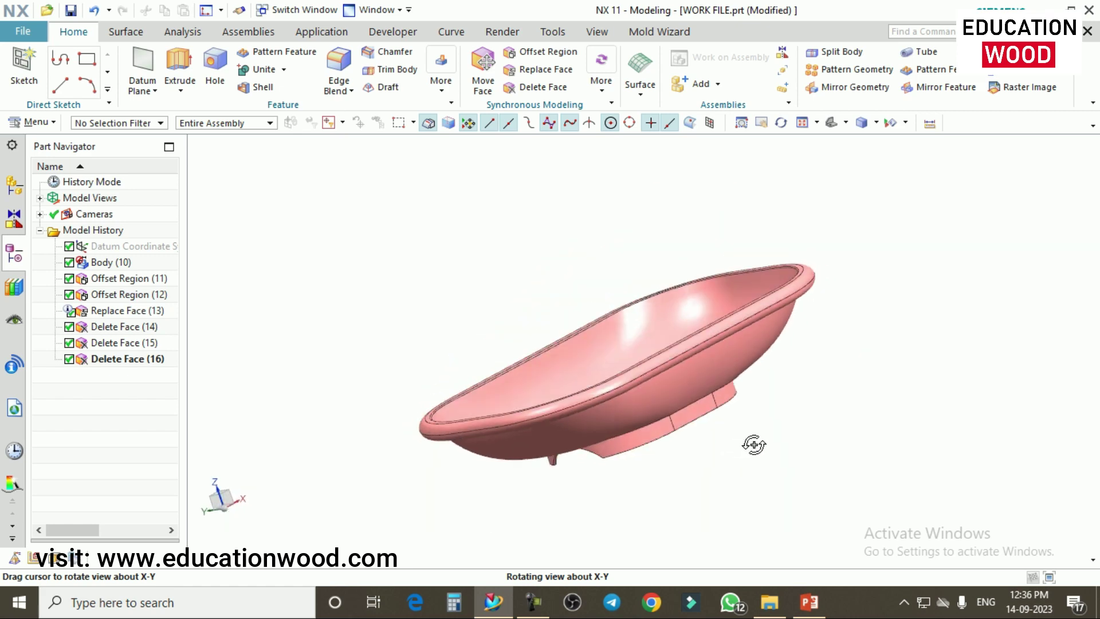
middle_click_drag(750, 440, 655, 414)
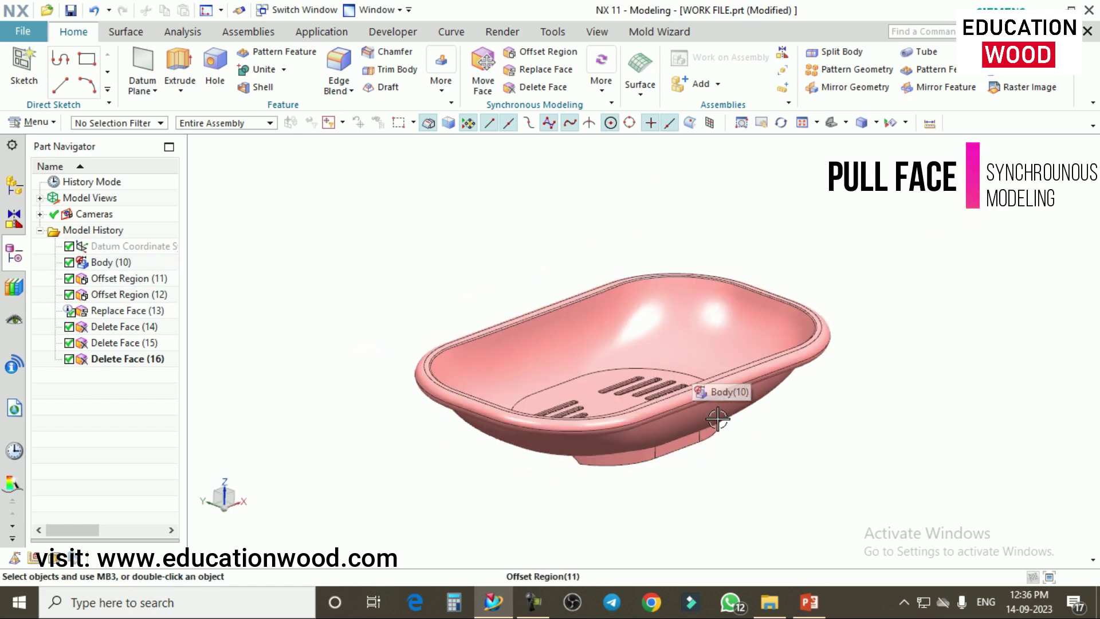
middle_click_drag(699, 441, 693, 290)
scroll(582, 314, "down", 8)
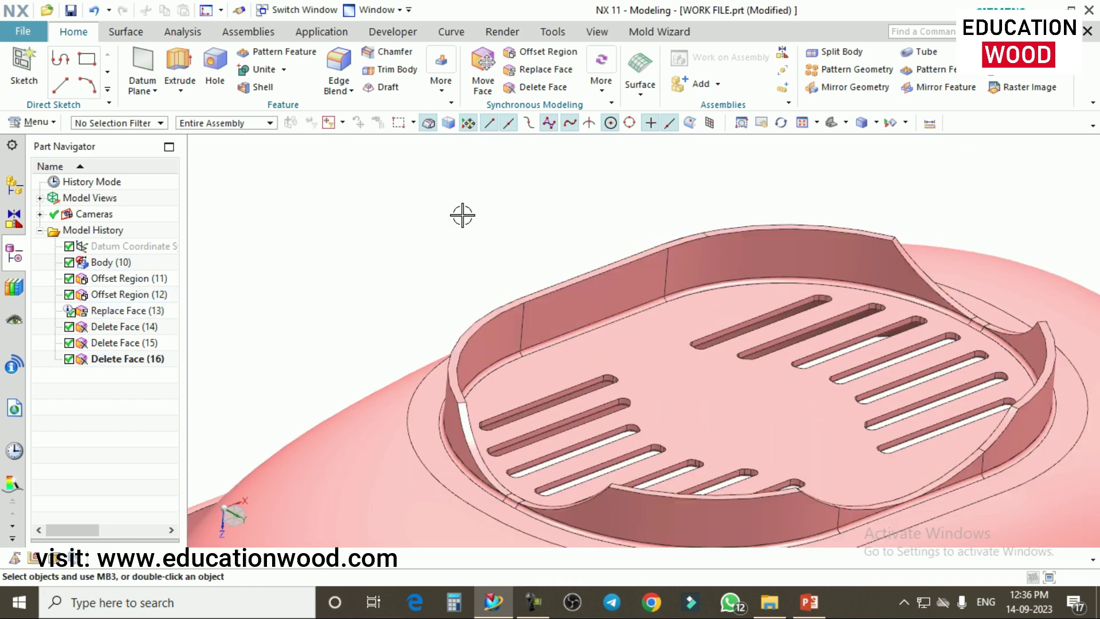
left_click(603, 83)
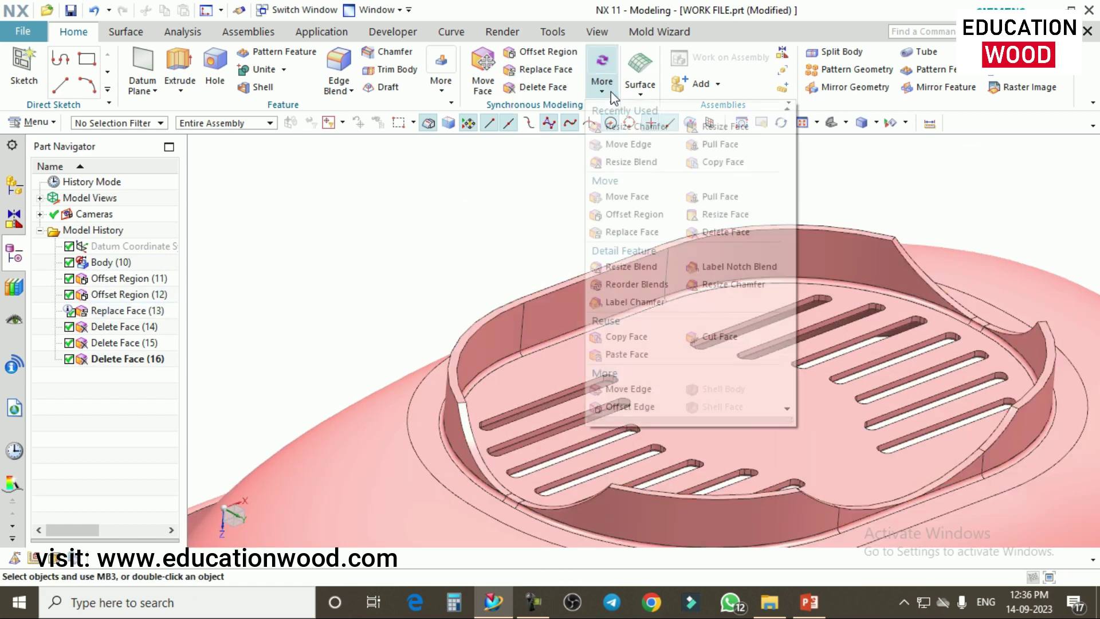
left_click(696, 146)
scroll(443, 342, "down", 3)
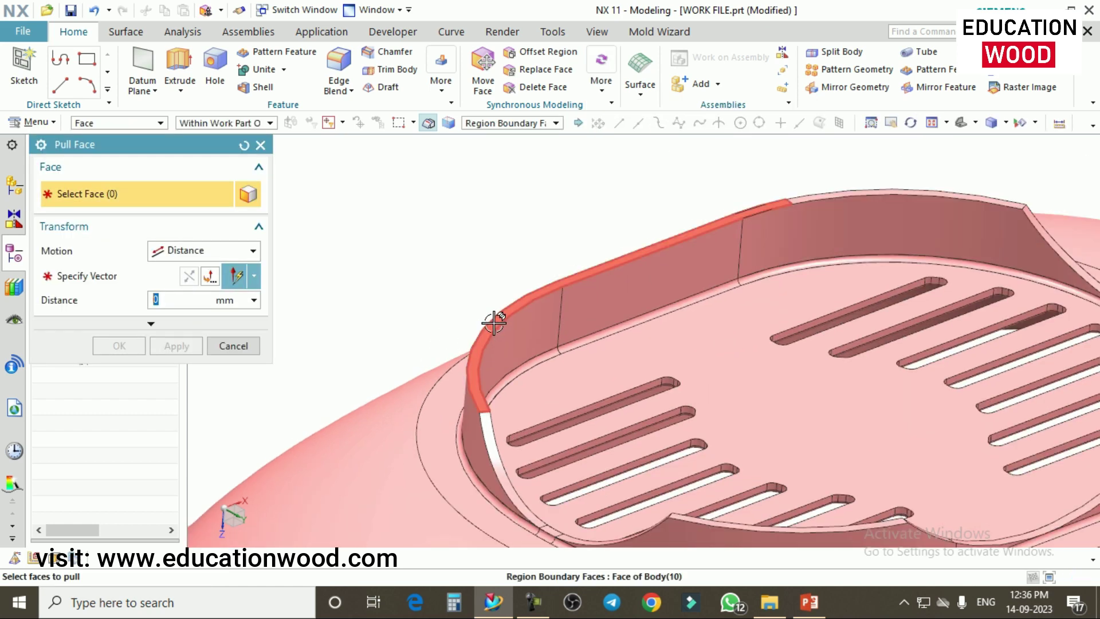
scroll(447, 312, "up", 2)
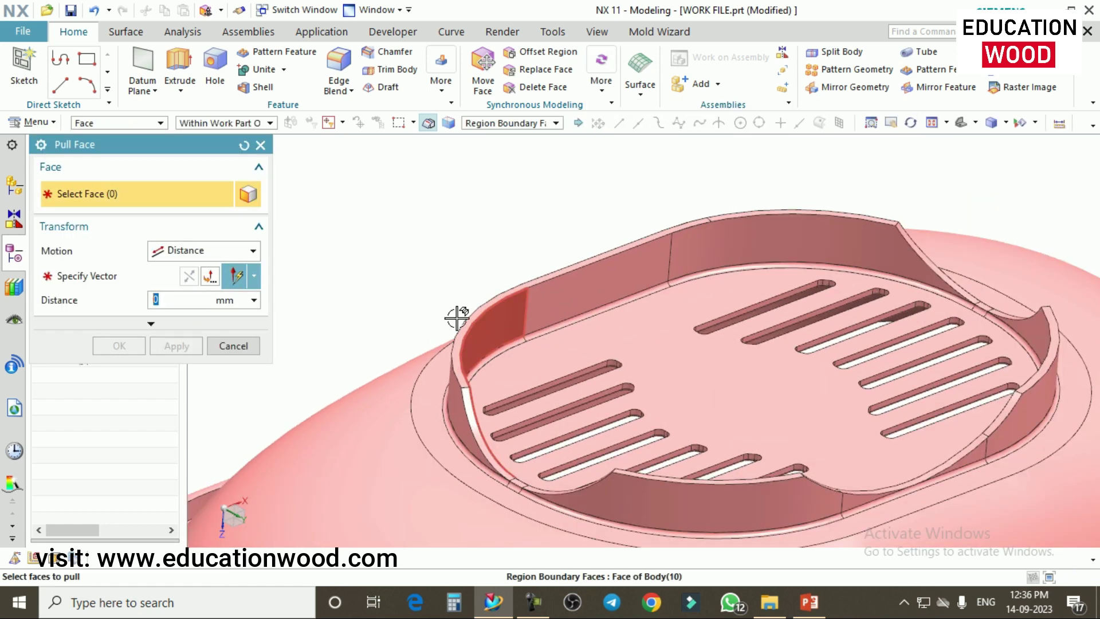
left_click(493, 304)
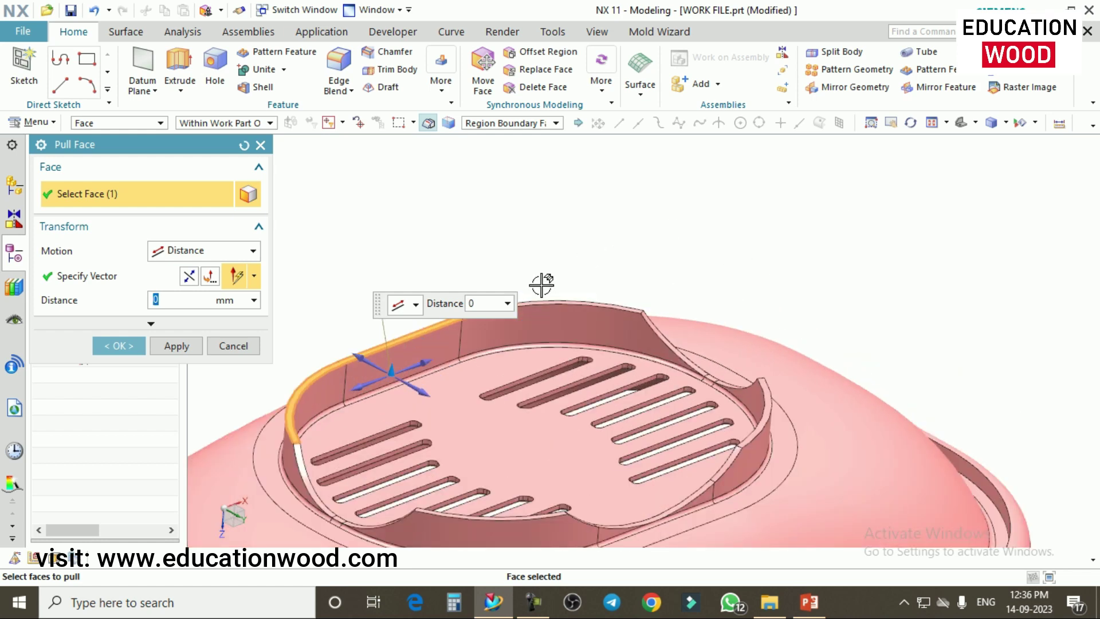
scroll(602, 313, "down", 3)
left_click(605, 308)
scroll(605, 308, "up", 3)
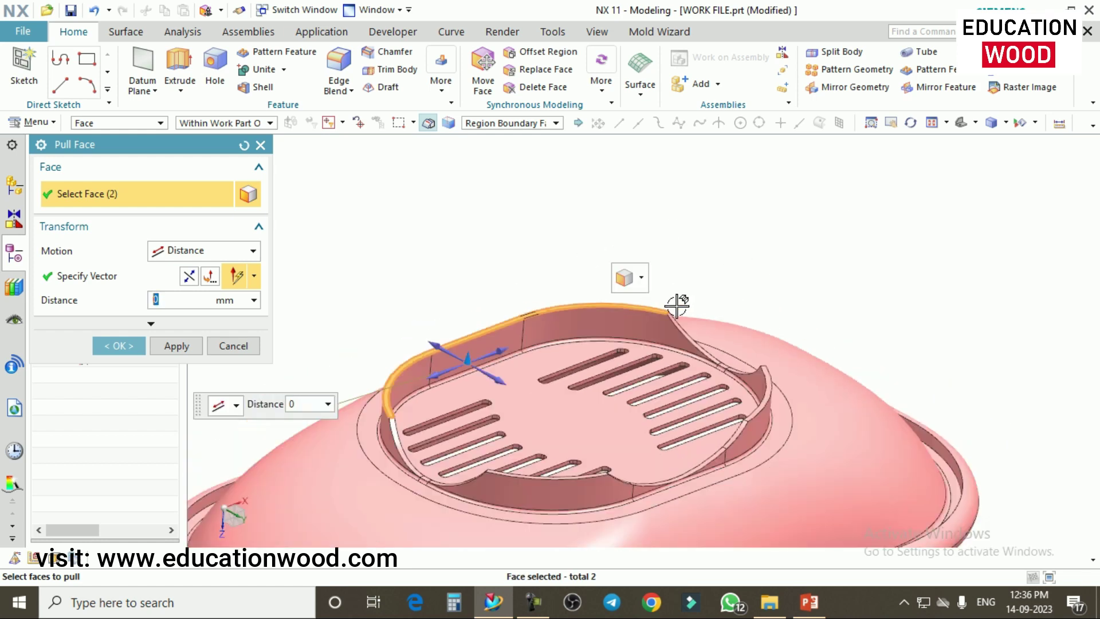
Pull the two selected wall faces 10 mm away from the base and apply the change.
left_click_drag(462, 360, 464, 294)
middle_click_drag(506, 351, 538, 344)
scroll(479, 385, "down", 4)
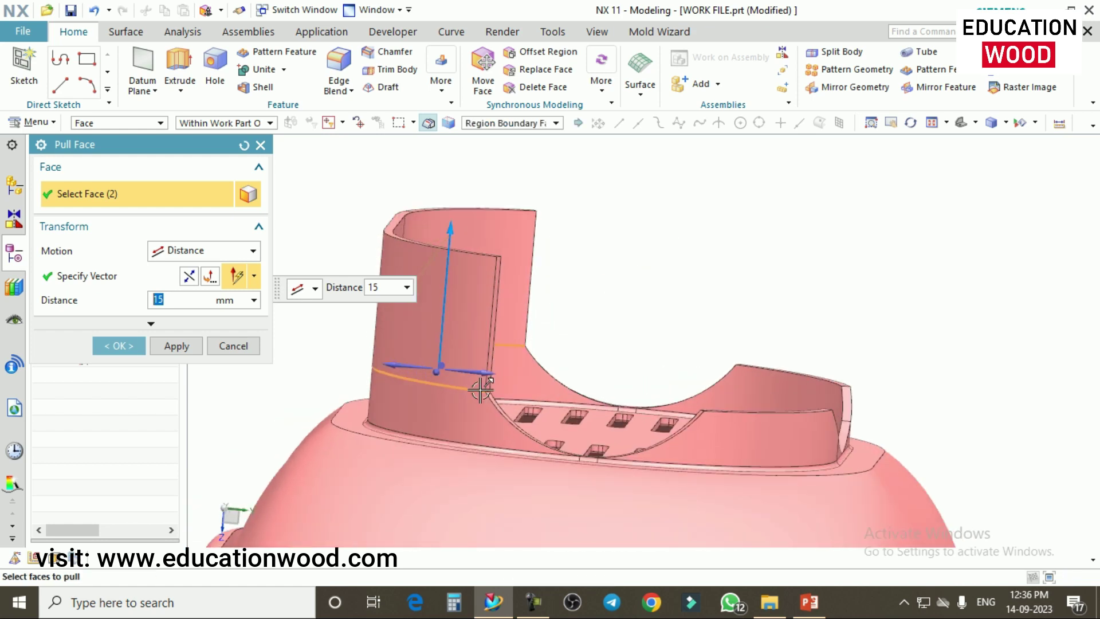
scroll(499, 408, "up", 3)
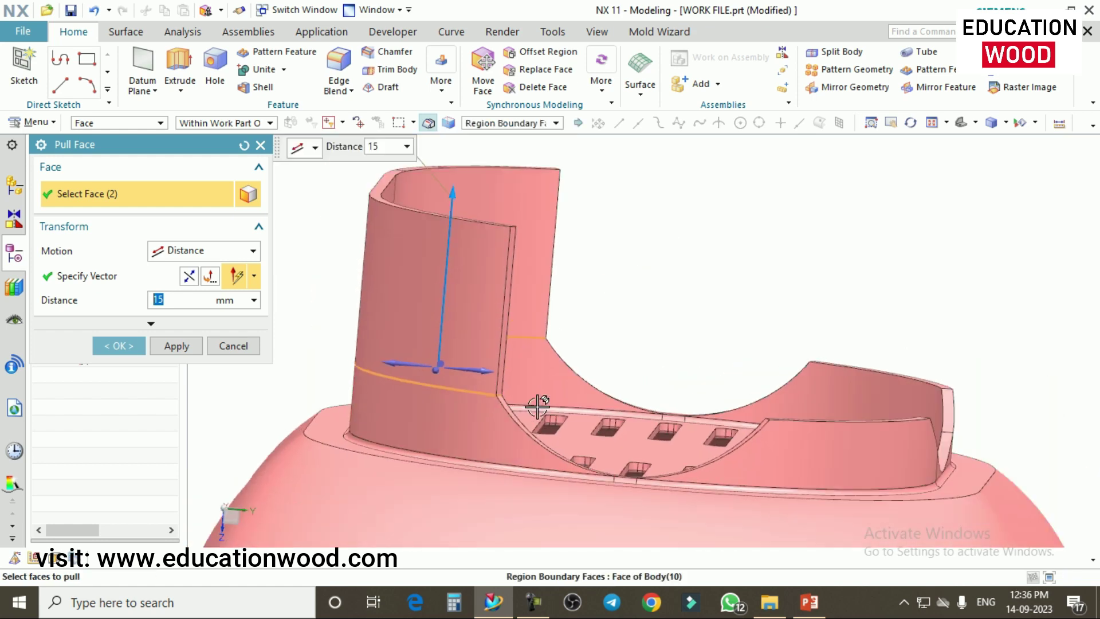
scroll(503, 304, "down", 3)
left_click_drag(481, 294, 347, 348)
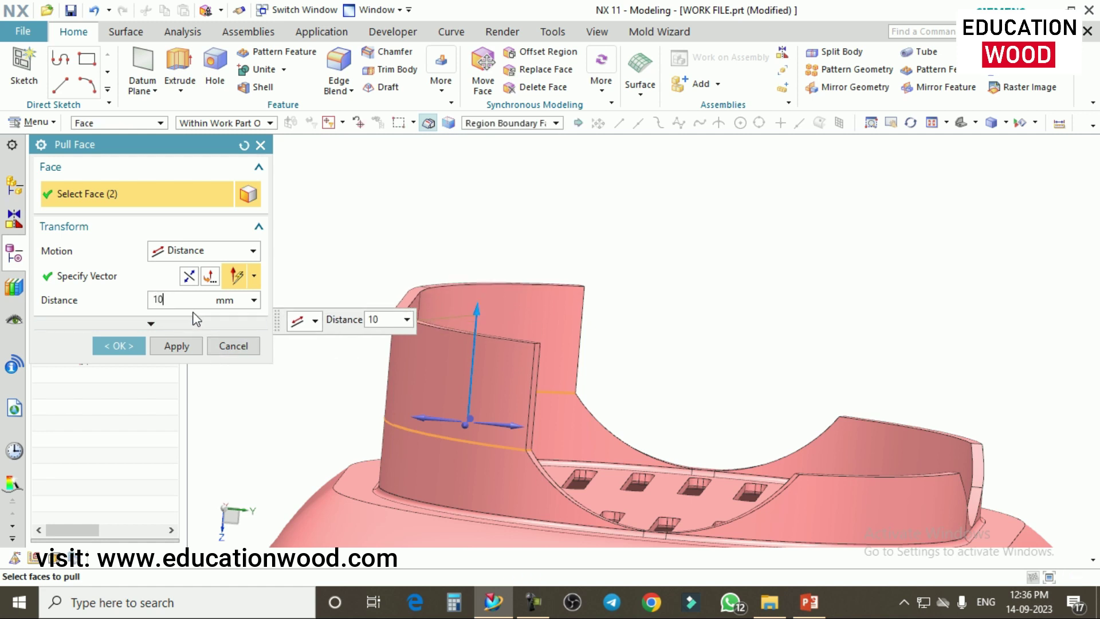
type("10")
key("Return")
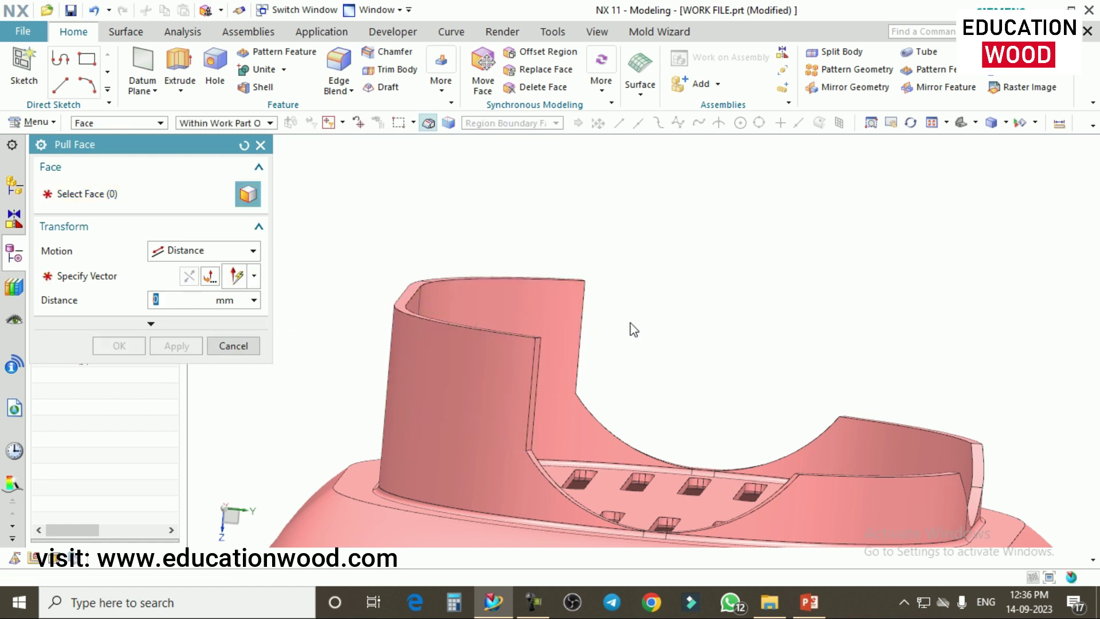
Pull the end faces of the two remaining rim feet outward to match the lengthened wall, and finish Pull Face.
scroll(636, 330, "up", 4)
middle_click_drag(681, 343, 659, 363)
scroll(659, 363, "down", 5)
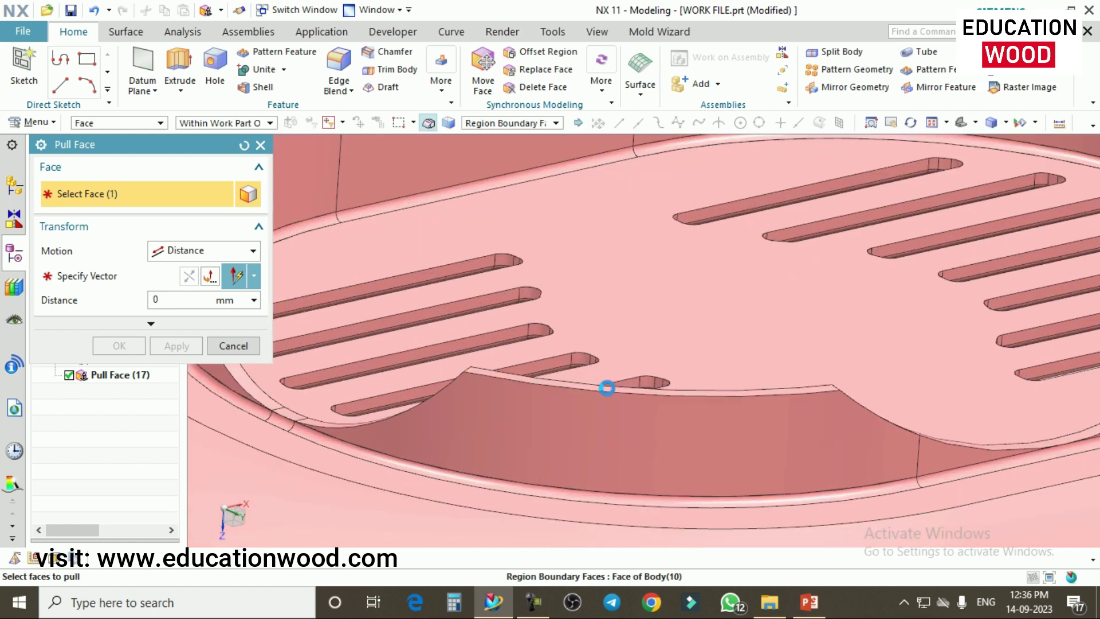
left_click(607, 388)
scroll(624, 440, "up", 3)
scroll(882, 321, "down", 3)
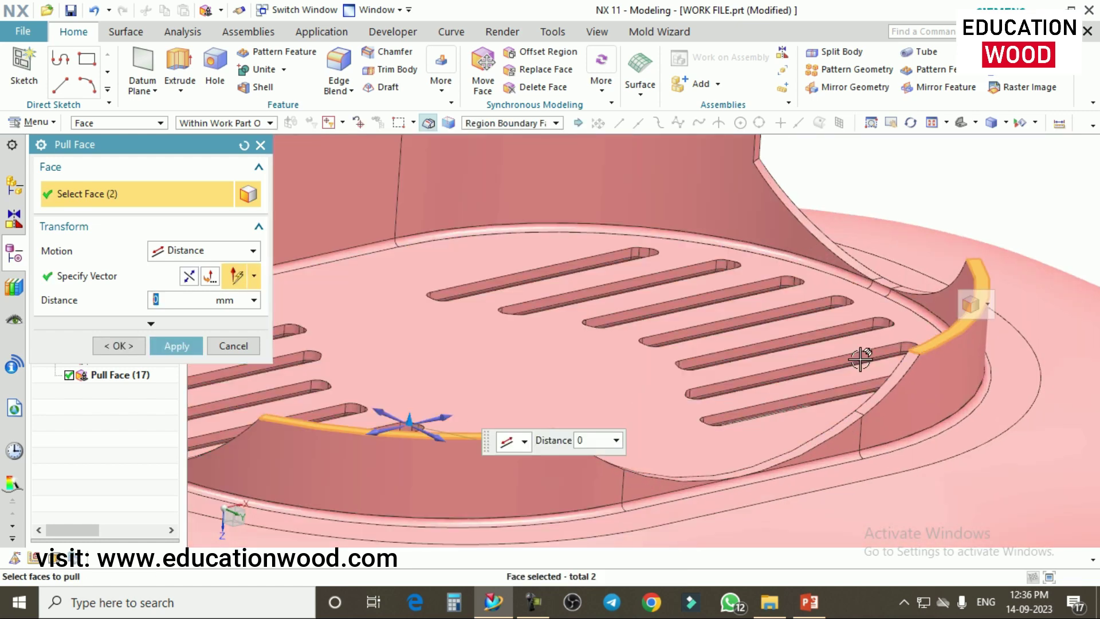
scroll(860, 360, "up", 3)
left_click_drag(611, 394, 610, 303)
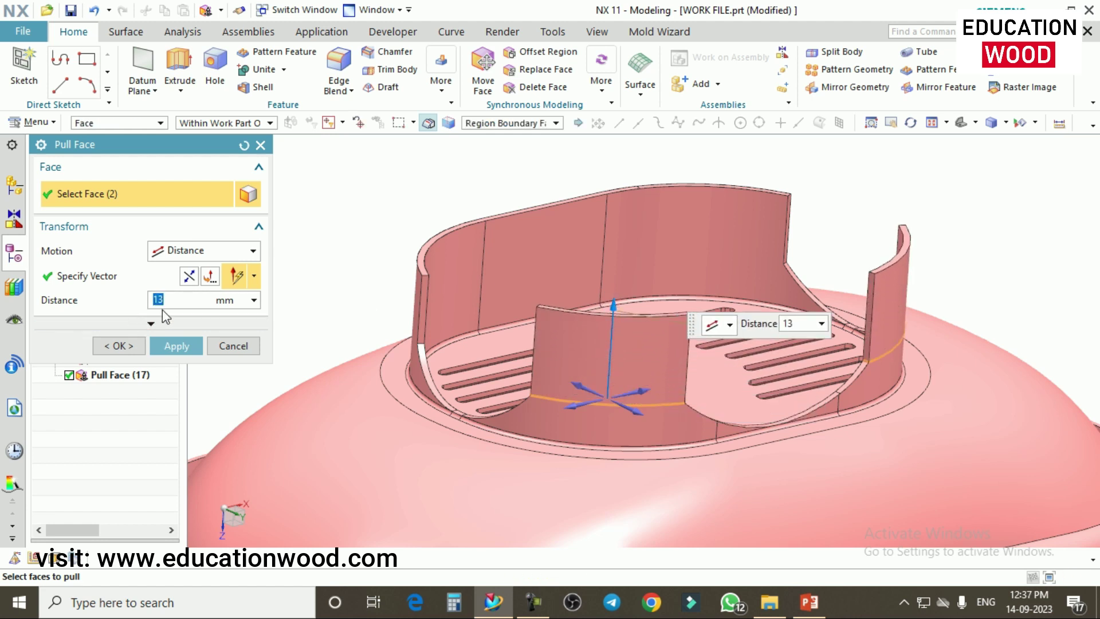
left_click(118, 346)
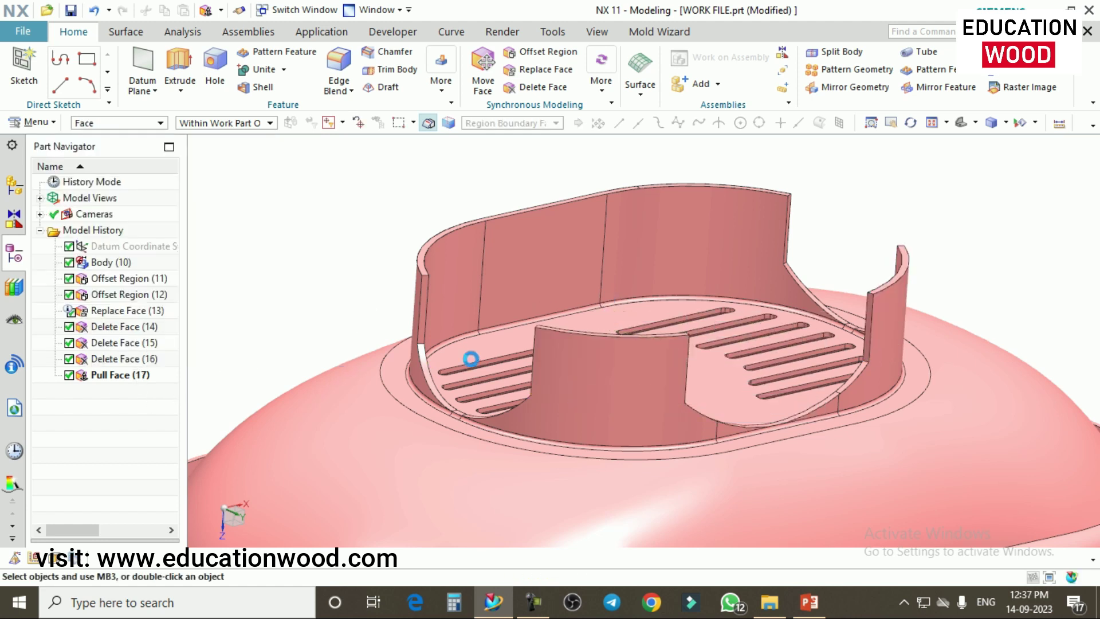
Set up a Move Face with all 16 faces of the first remaining slot in the left column of the base.
middle_click_drag(470, 356, 790, 439)
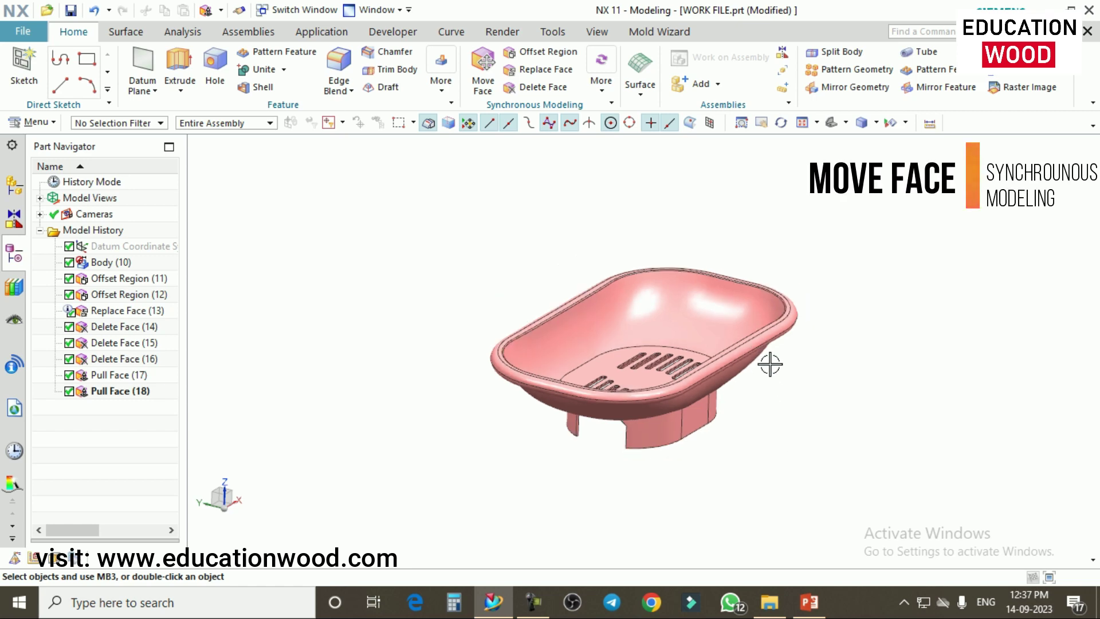
middle_click_drag(768, 363, 714, 275)
middle_click_drag(622, 357, 584, 388)
scroll(540, 339, "up", 4)
scroll(520, 312, "up", 3)
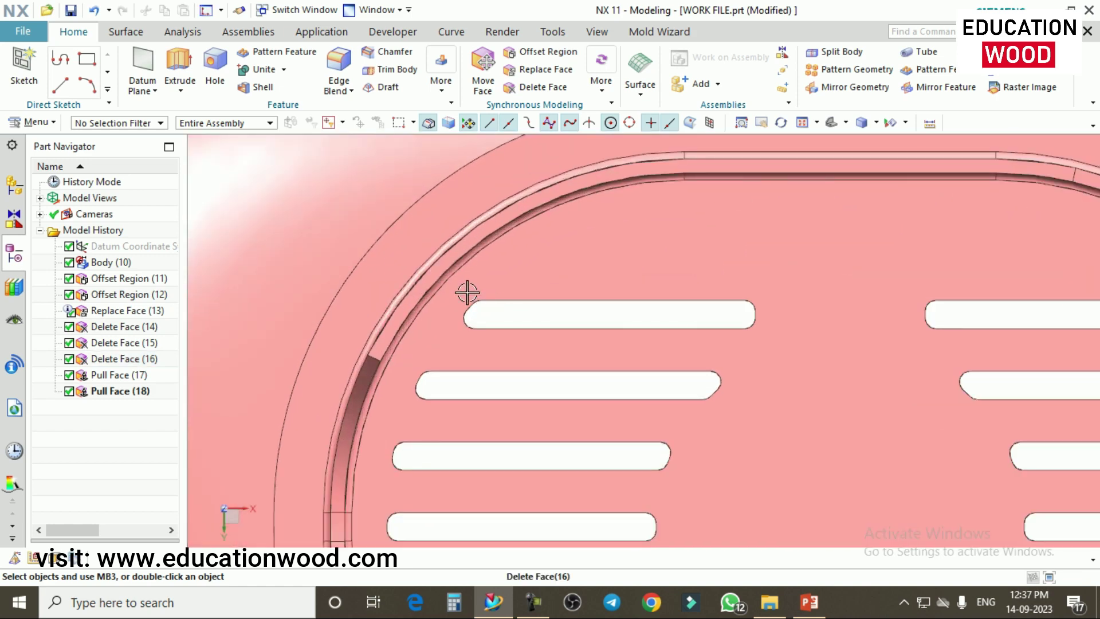
scroll(467, 292, "down", 1)
scroll(496, 290, "down", 4)
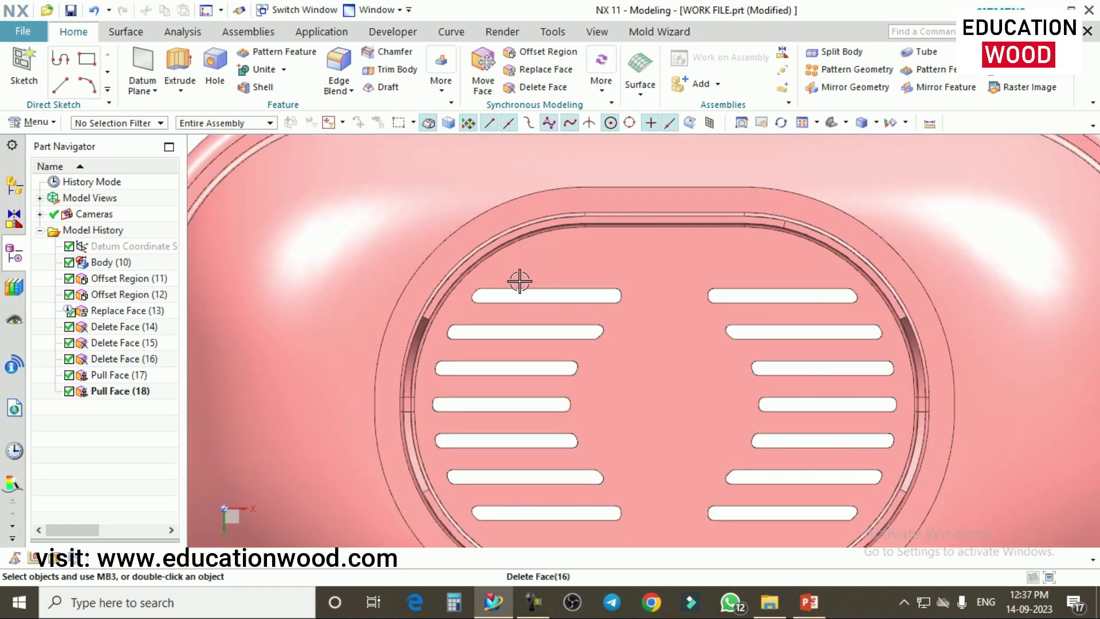
scroll(532, 295, "up", 1)
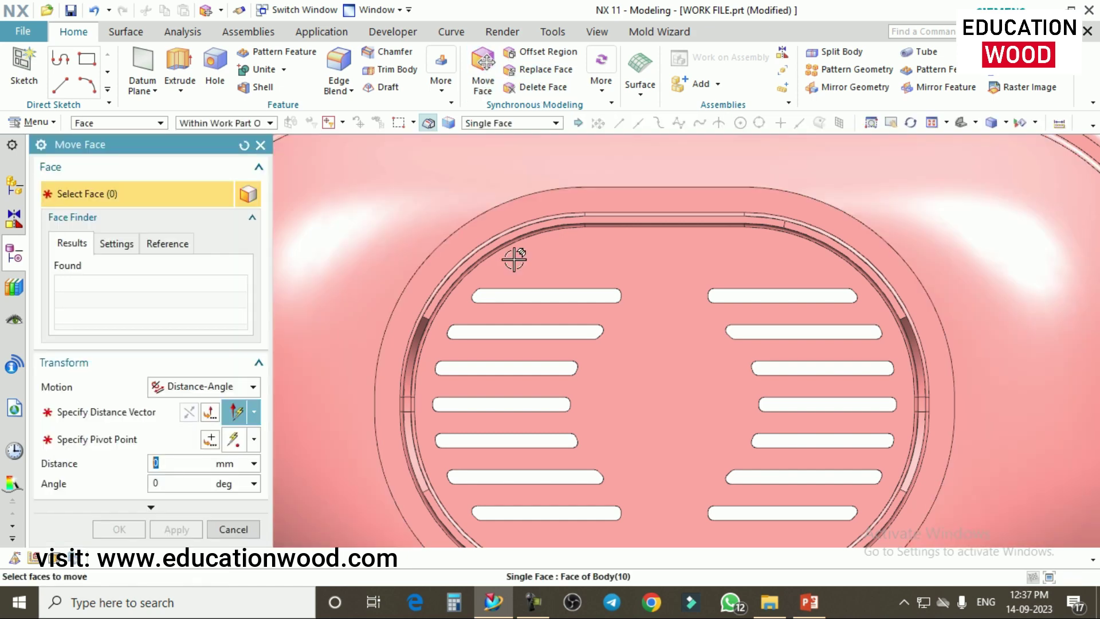
scroll(523, 311, "up", 3)
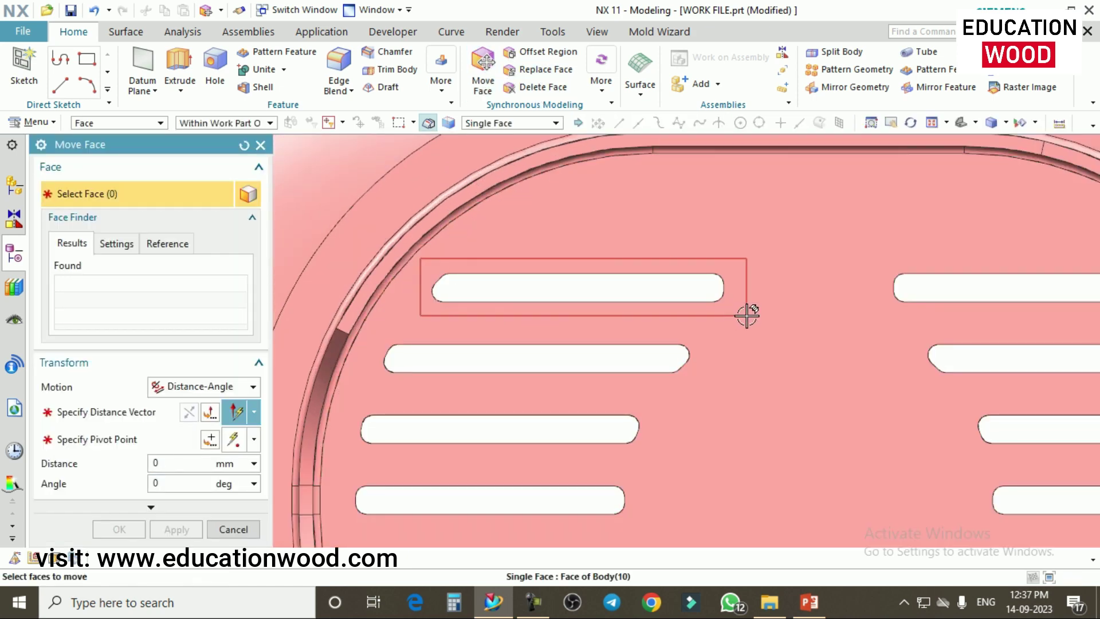
scroll(545, 326, "down", 3)
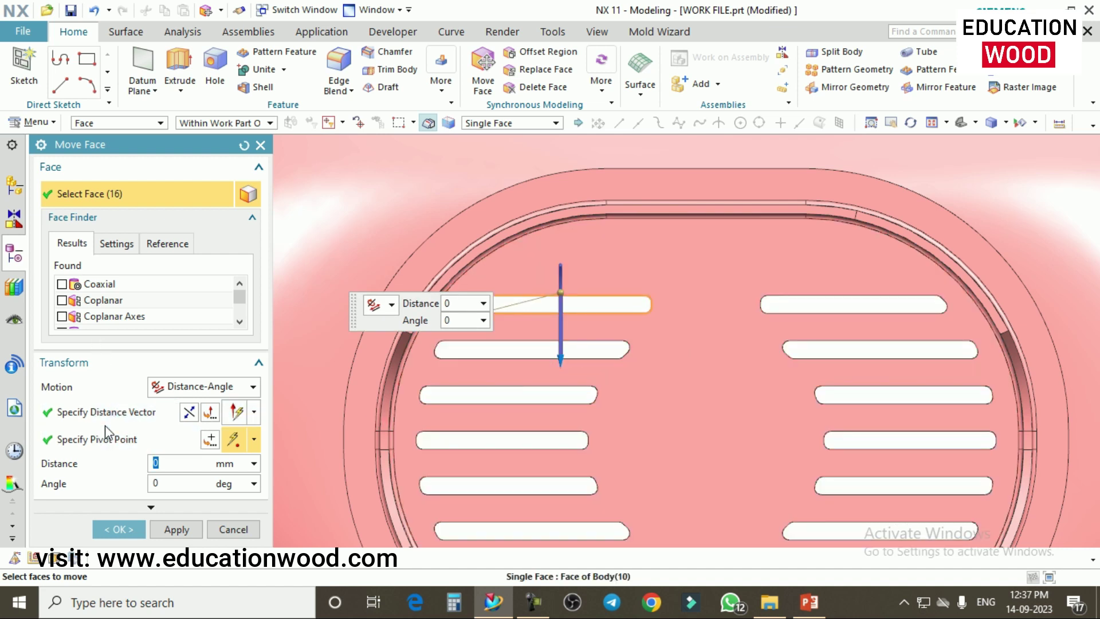
Set the Move Face direction along the slot's length and move the slot 11 mm toward the opposite slot column.
left_click(127, 424)
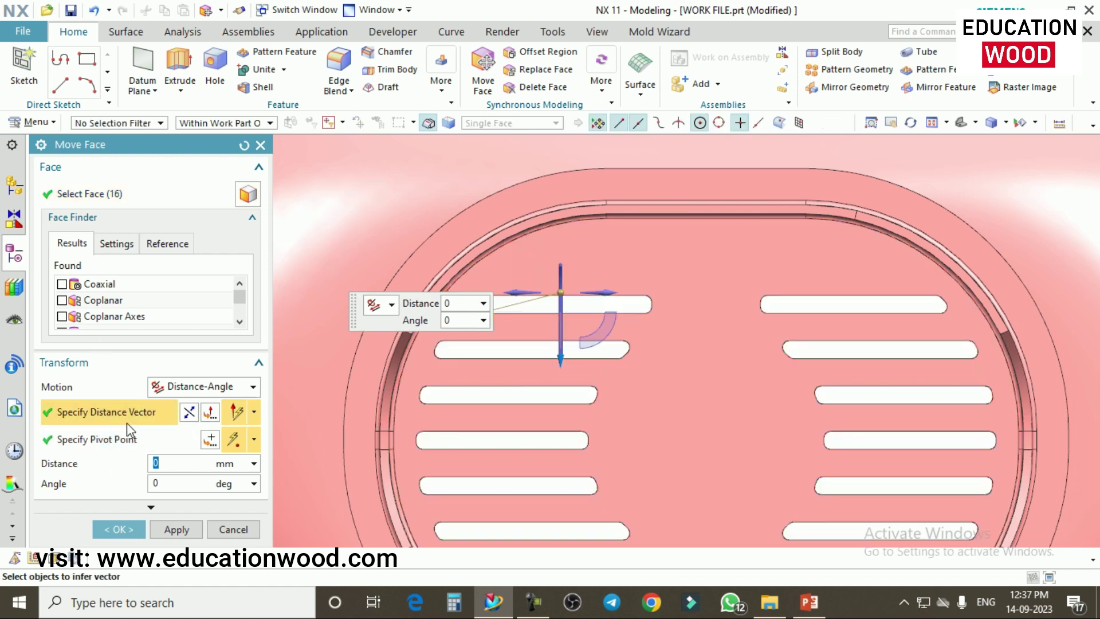
left_click(611, 292)
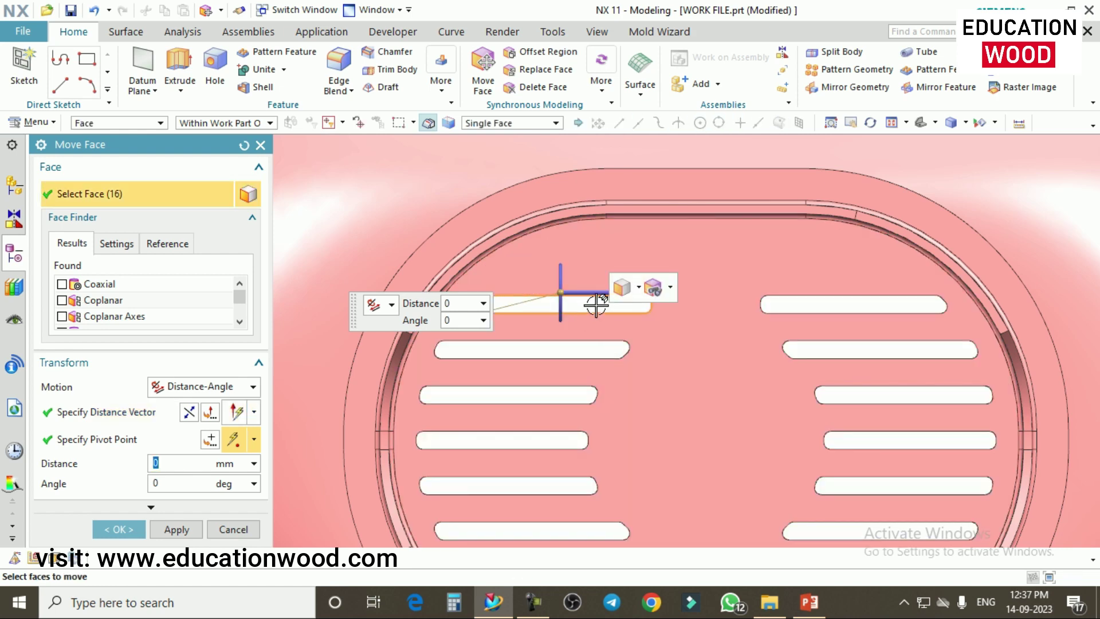
scroll(595, 304, "down", 3)
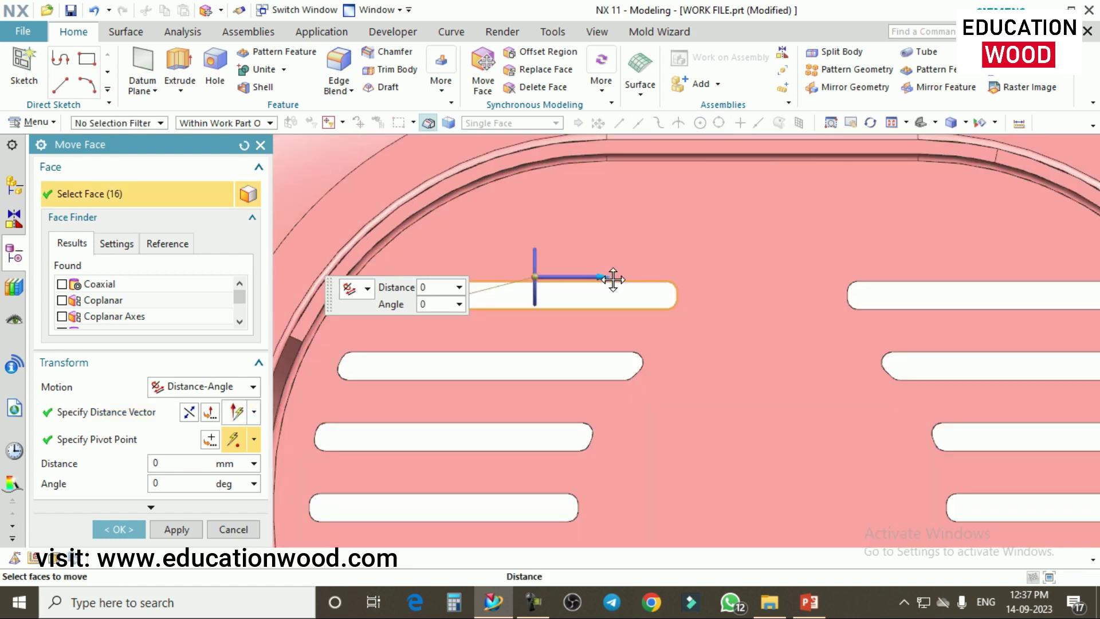
left_click_drag(643, 280, 710, 280)
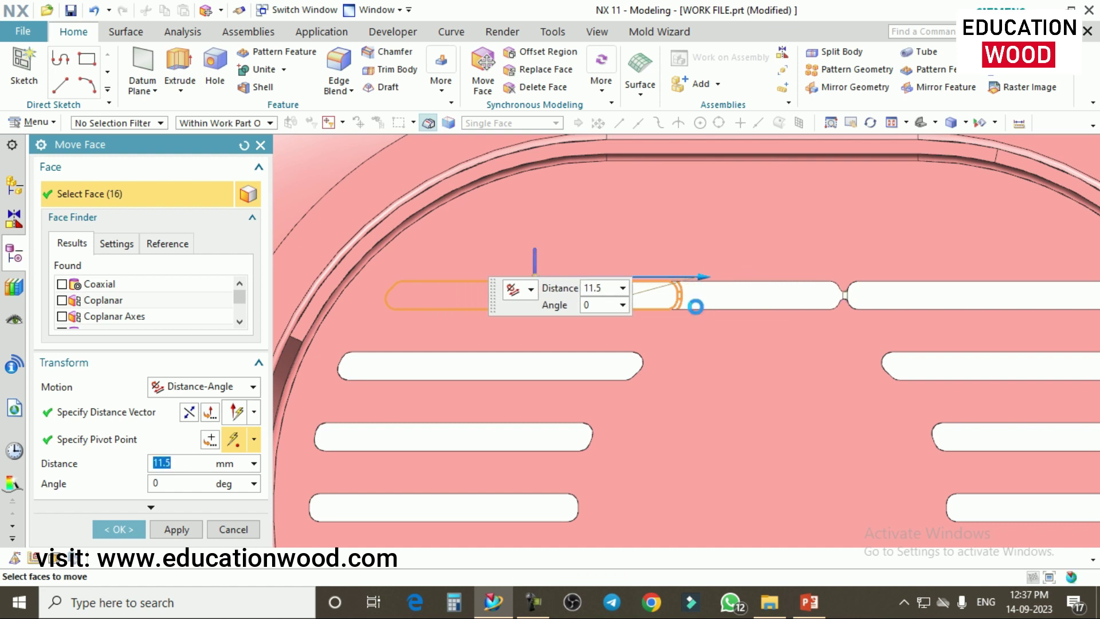
left_click_drag(695, 306, 693, 277)
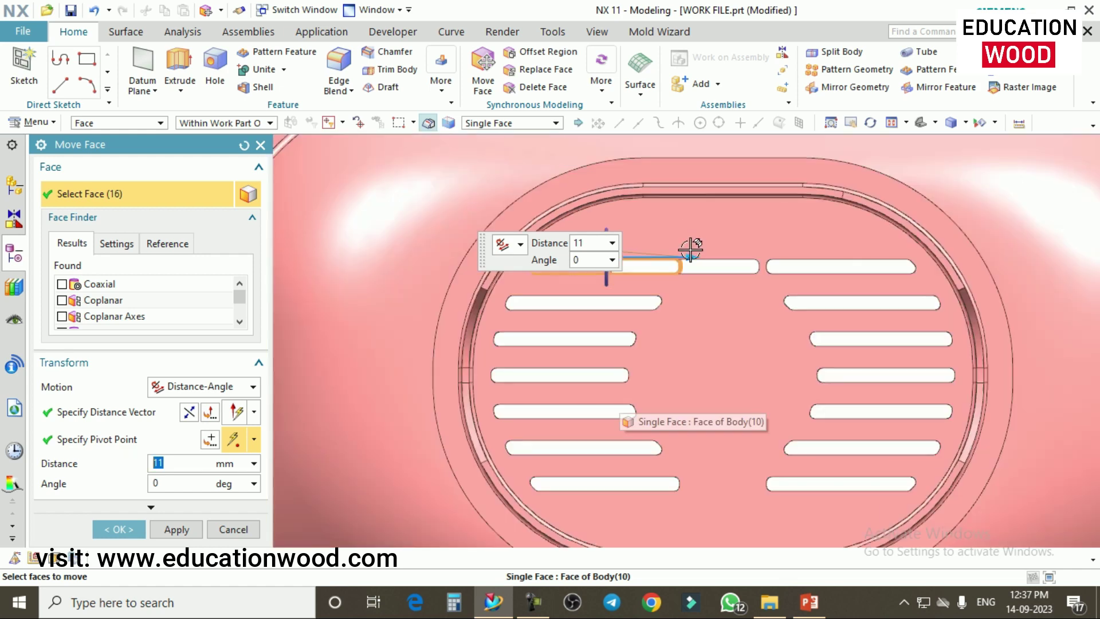
Add all faces of the next three slots in the same column to the 11 mm move and finish Move Face.
scroll(688, 240, "down", 3)
scroll(523, 315, "up", 3)
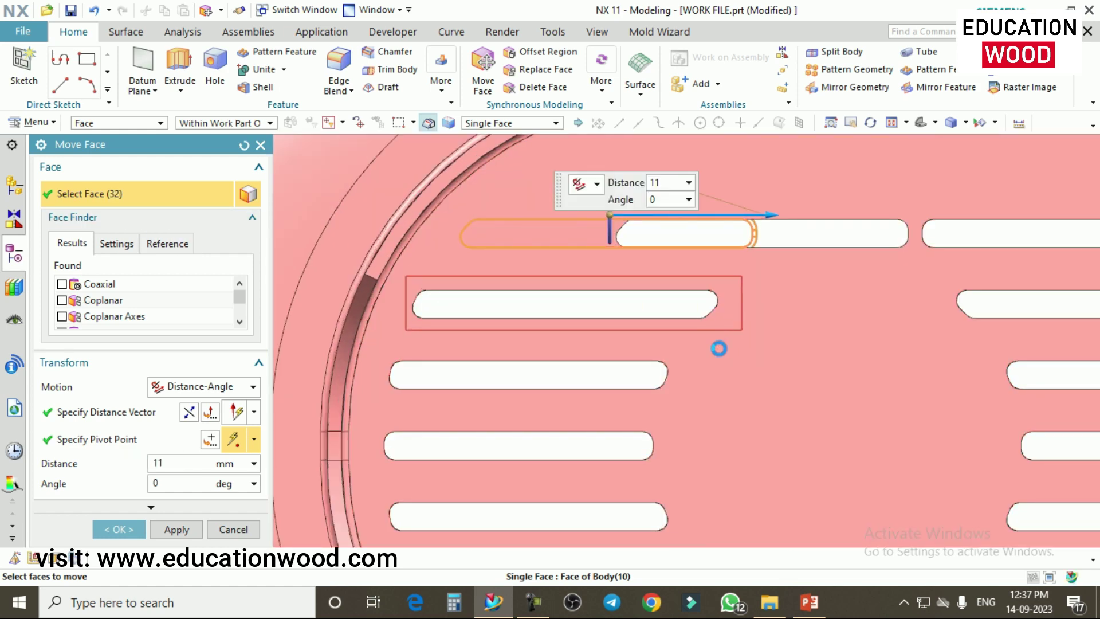
scroll(719, 348, "down", 3)
scroll(444, 297, "up", 3)
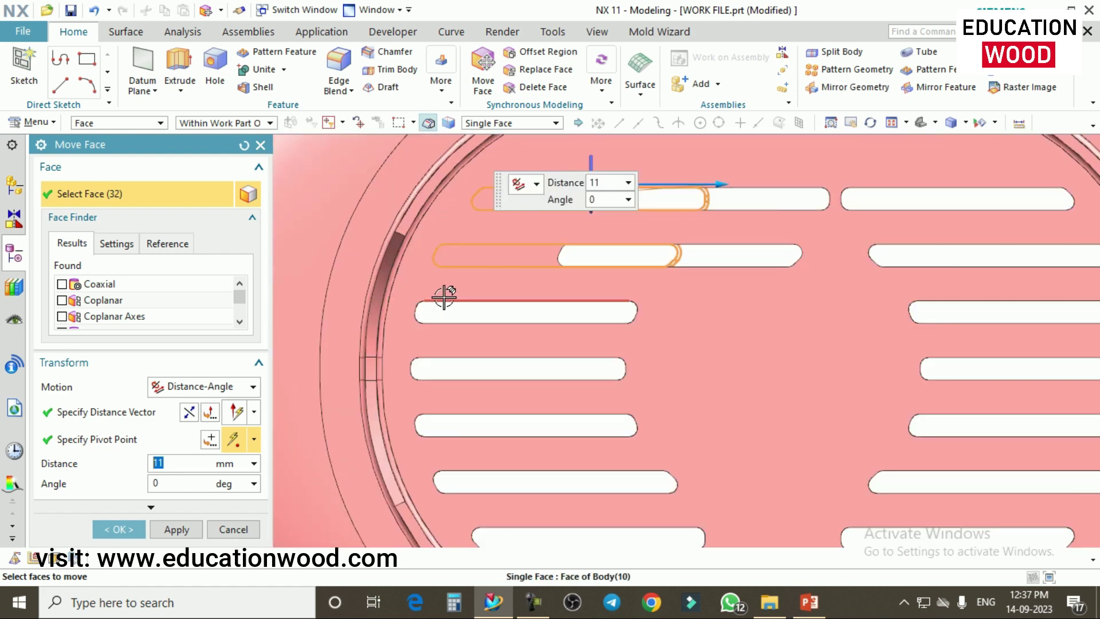
left_click_drag(408, 293, 683, 311)
scroll(628, 363, "up", 2)
scroll(540, 327, "down", 3)
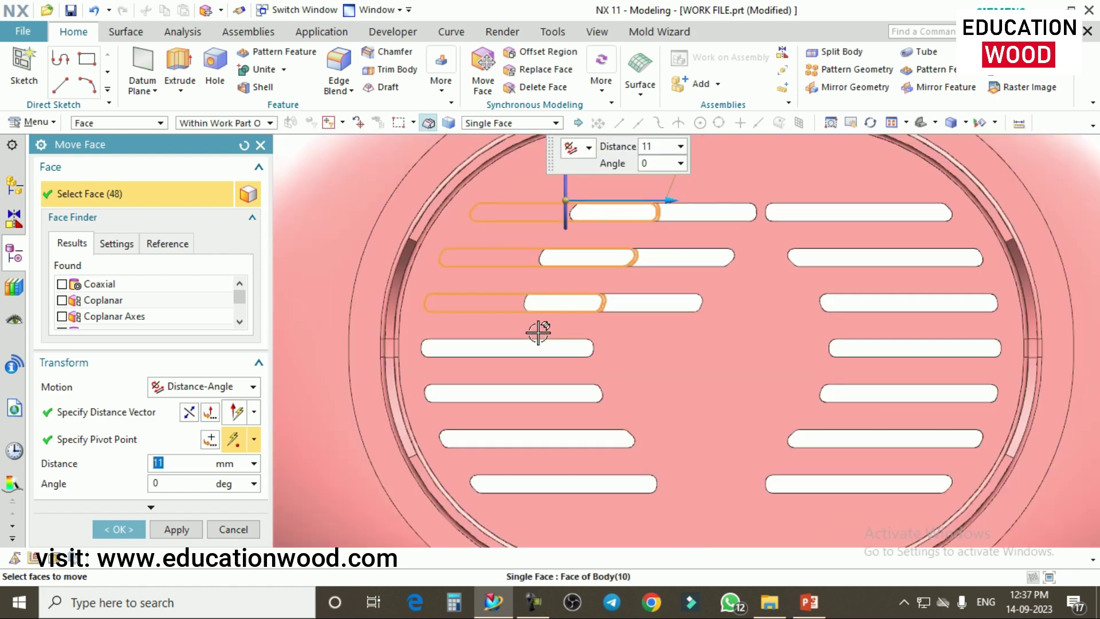
scroll(402, 334, "up", 3)
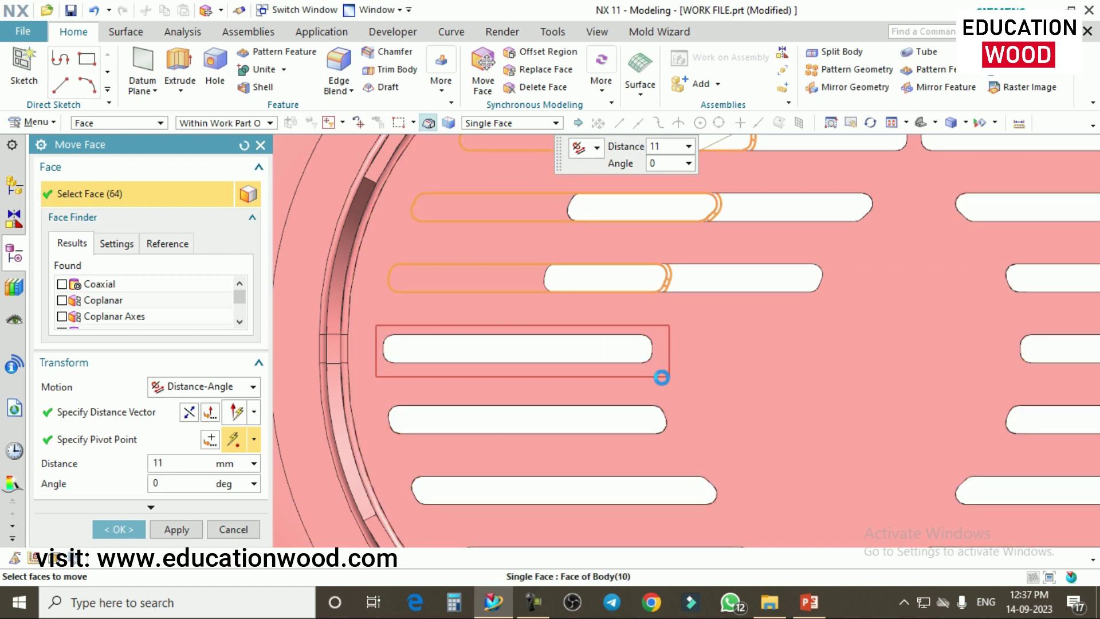
left_click(138, 530)
Copy the tray body's curved outer side face with Copy Face, placing the copy clear of the body beyond the underside rim.
scroll(639, 311, "down", 3)
middle_click_drag(638, 311, 734, 302)
scroll(710, 341, "down", 3)
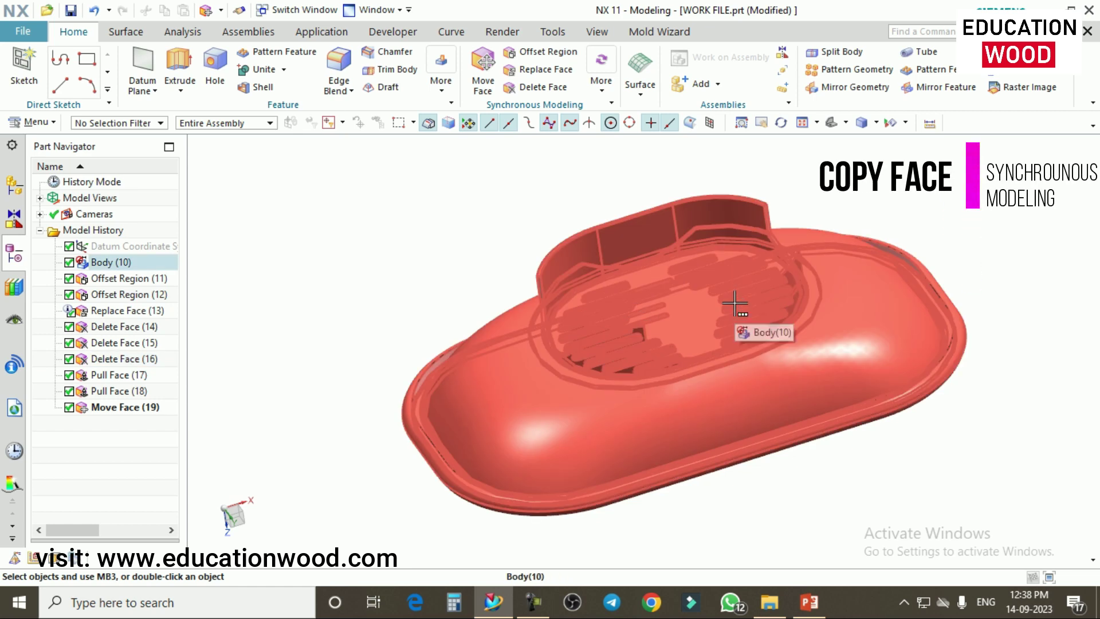
middle_click_drag(734, 304, 691, 318)
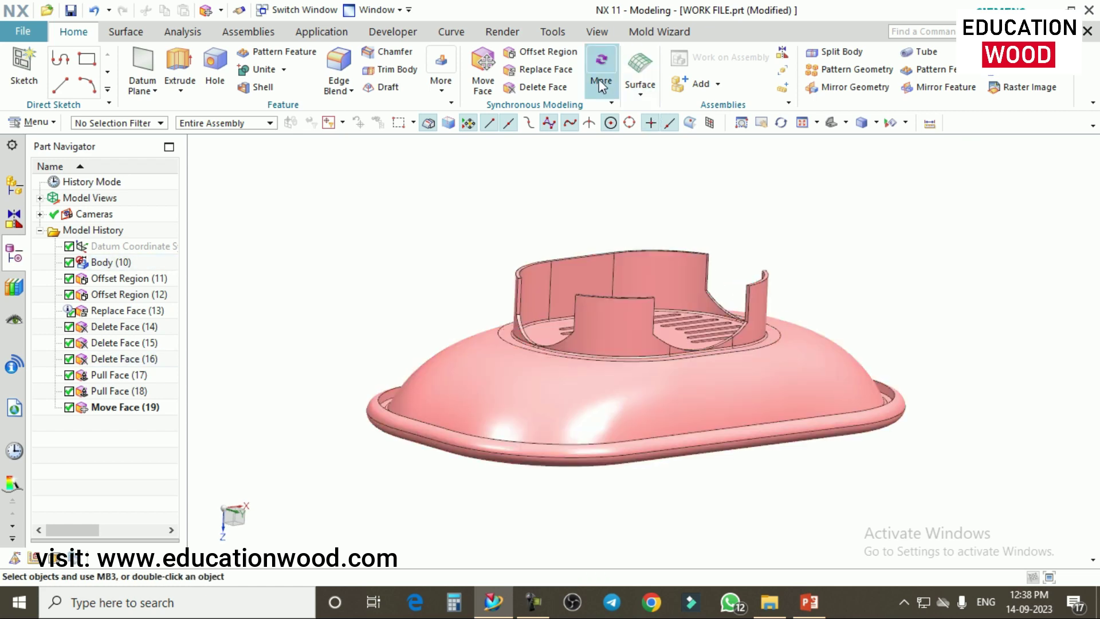
left_click(602, 94)
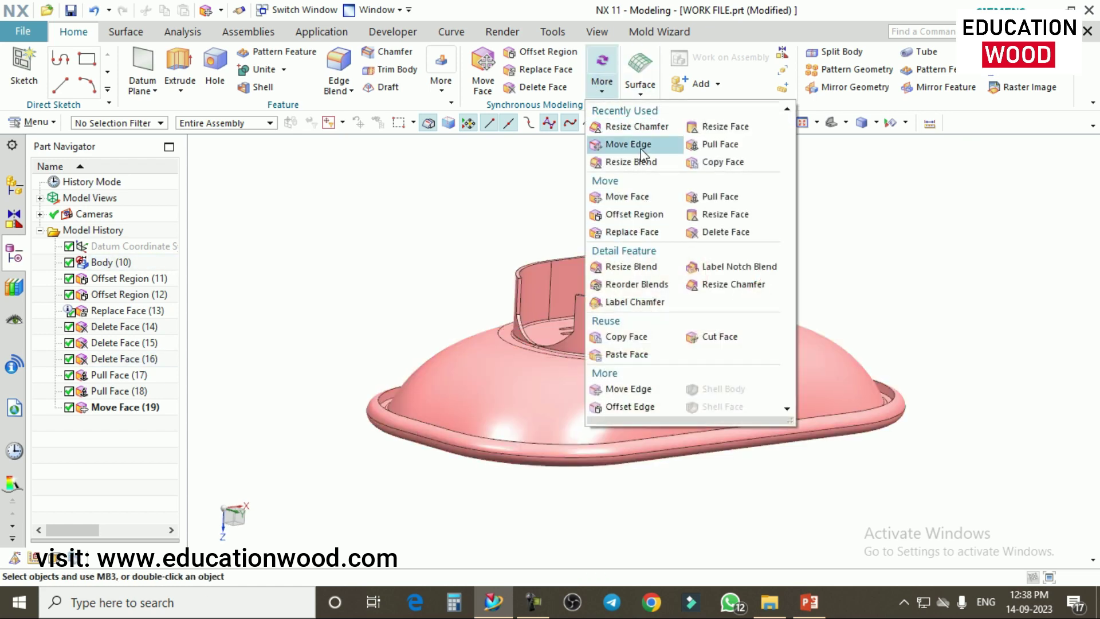
left_click(708, 164)
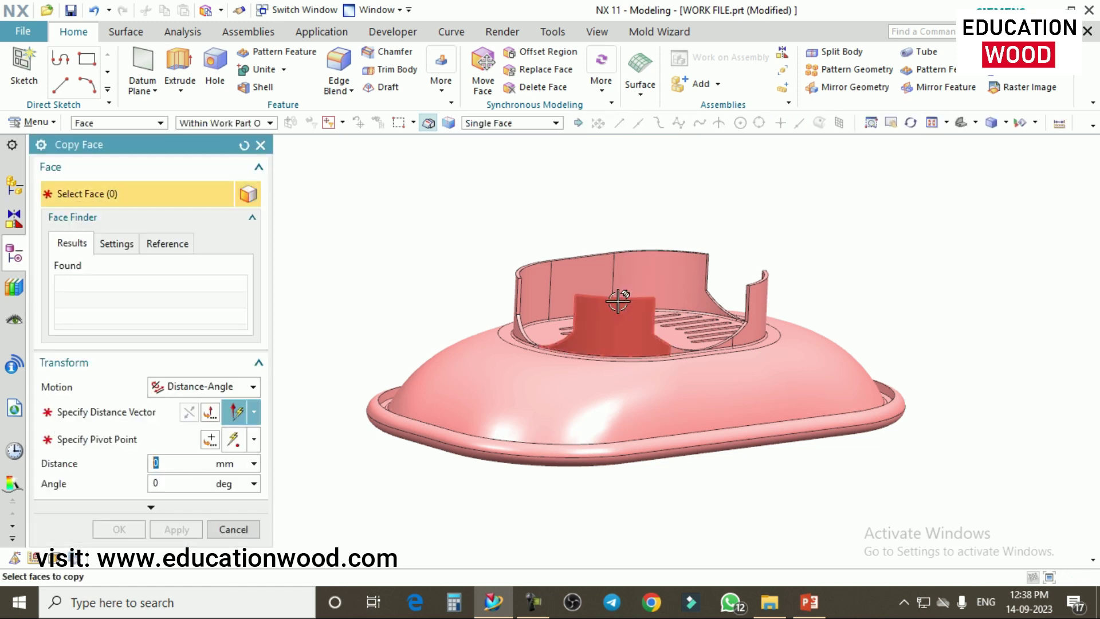
left_click(589, 365)
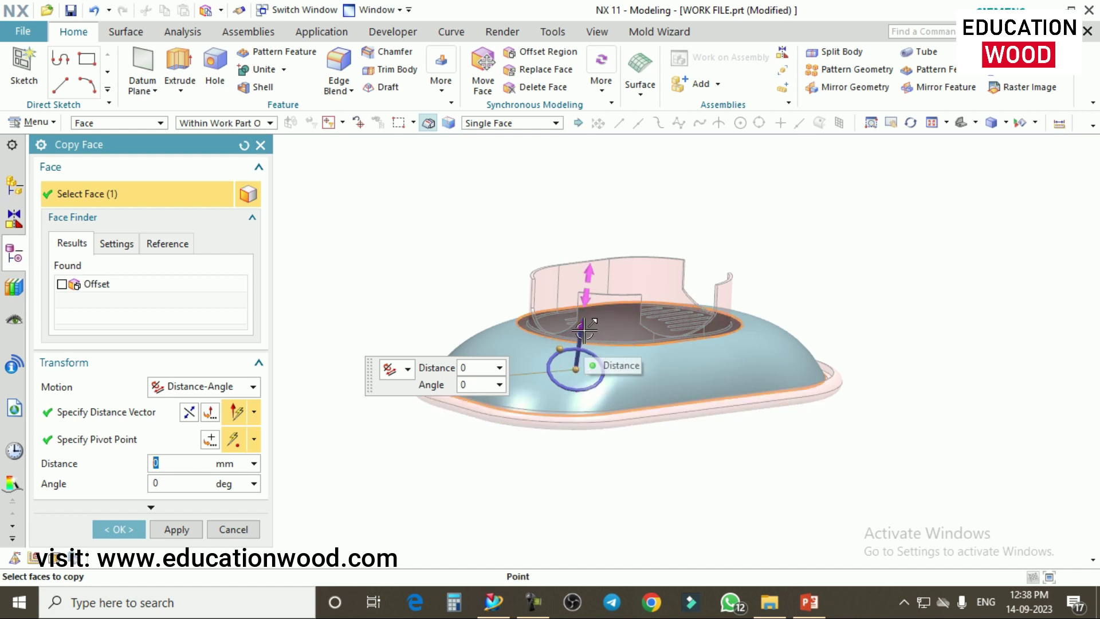
left_click_drag(584, 329, 604, 161)
scroll(653, 233, "up", 2)
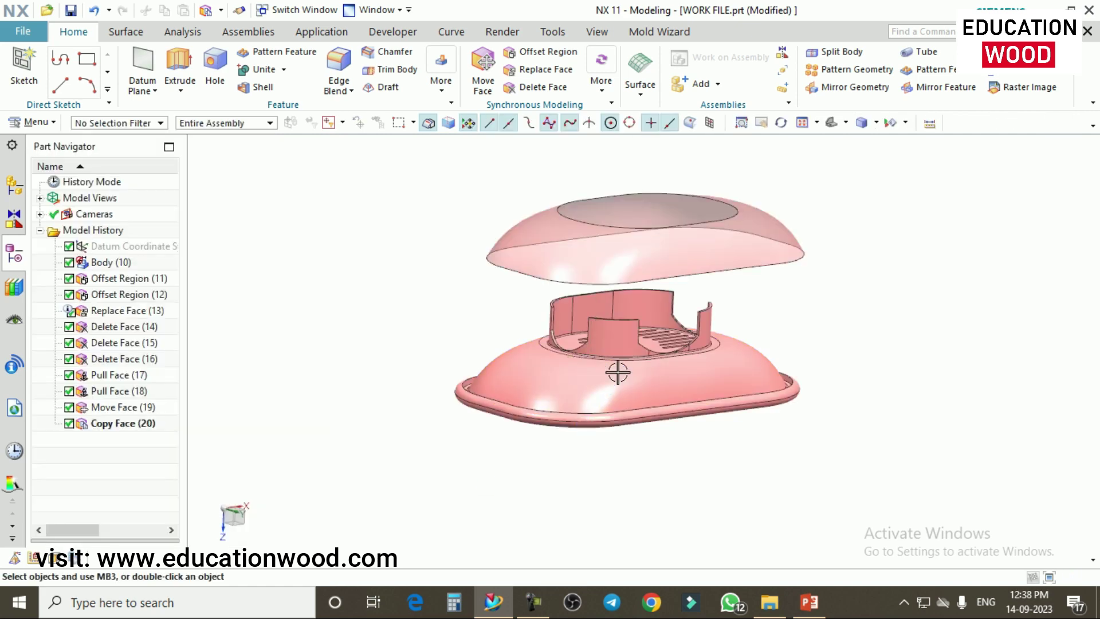
middle_click_drag(616, 371, 649, 301)
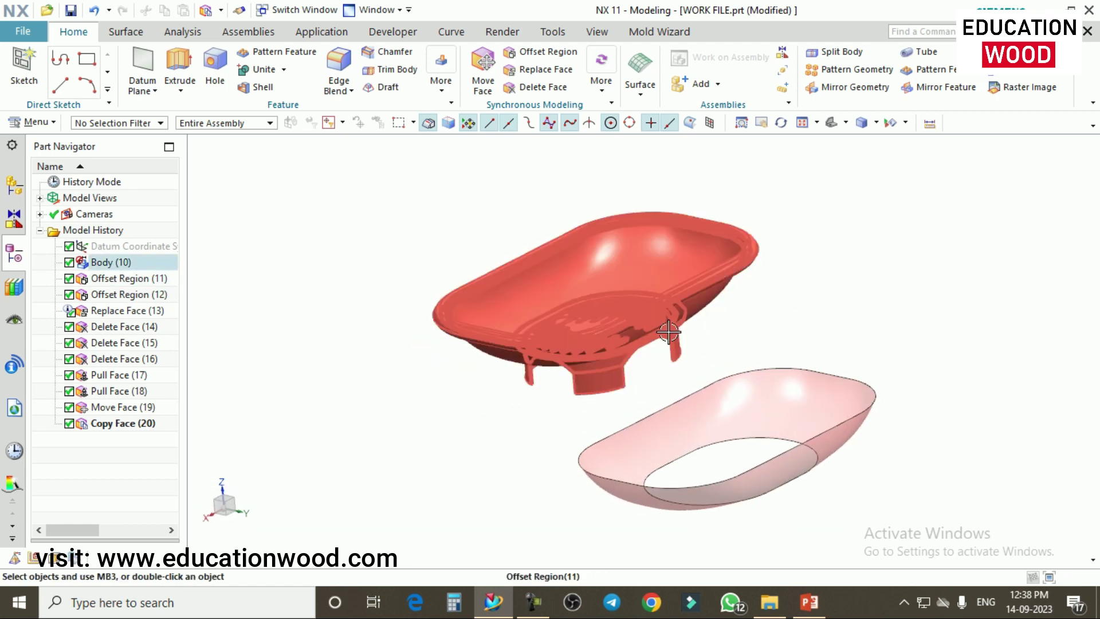
middle_click_drag(707, 327, 719, 285)
middle_click_drag(716, 373, 602, 369)
scroll(621, 380, "up", 5)
scroll(484, 273, "up", 3)
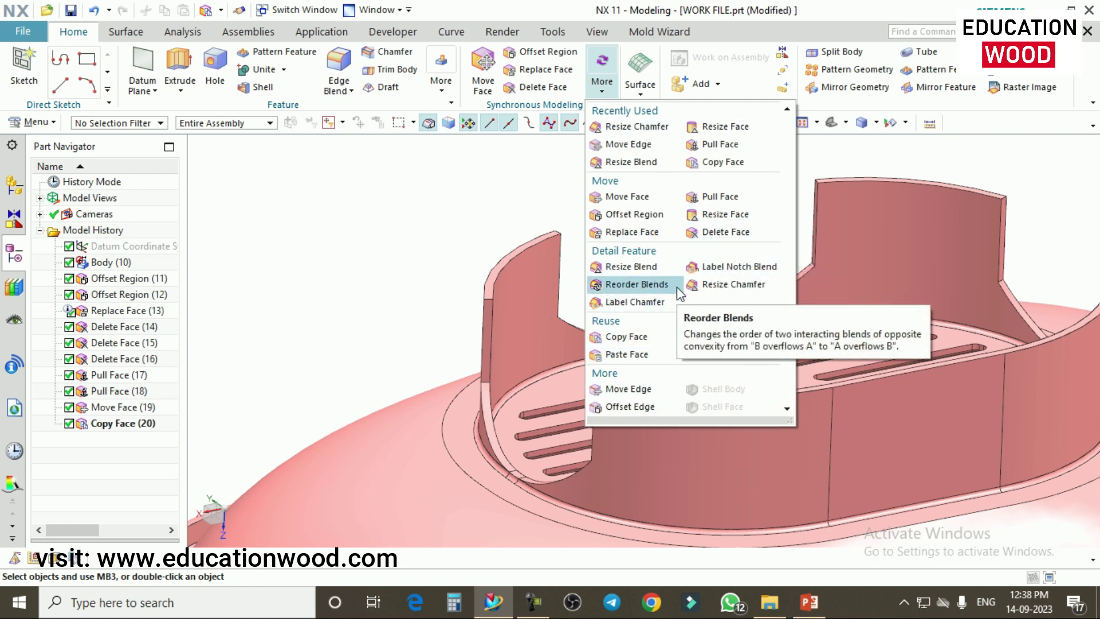
left_click(624, 389)
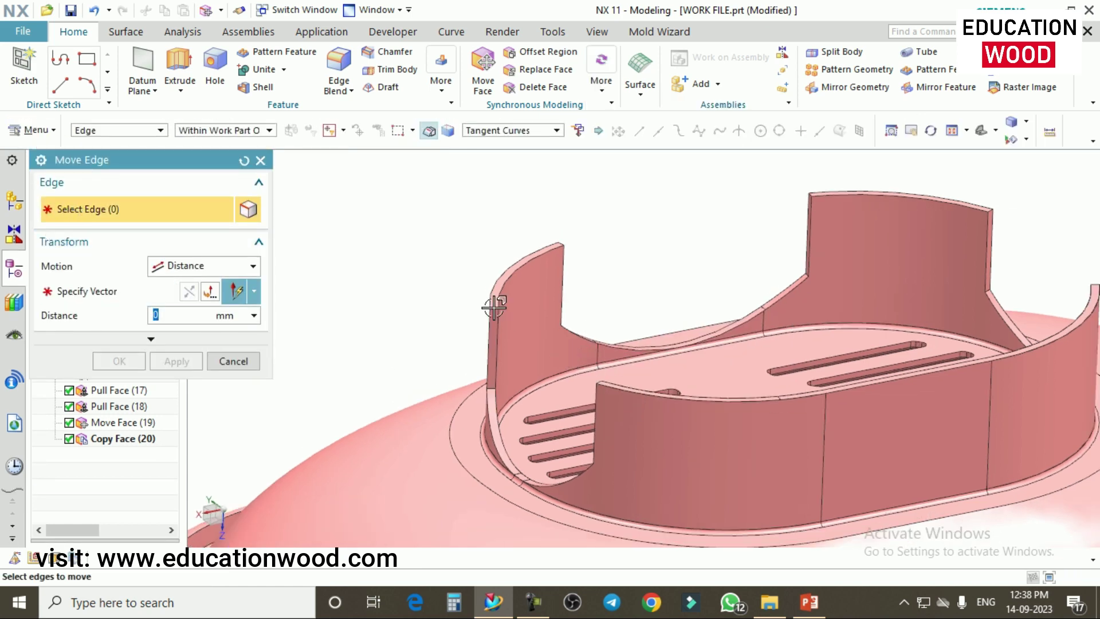
scroll(494, 307, "up", 4)
left_click(471, 280)
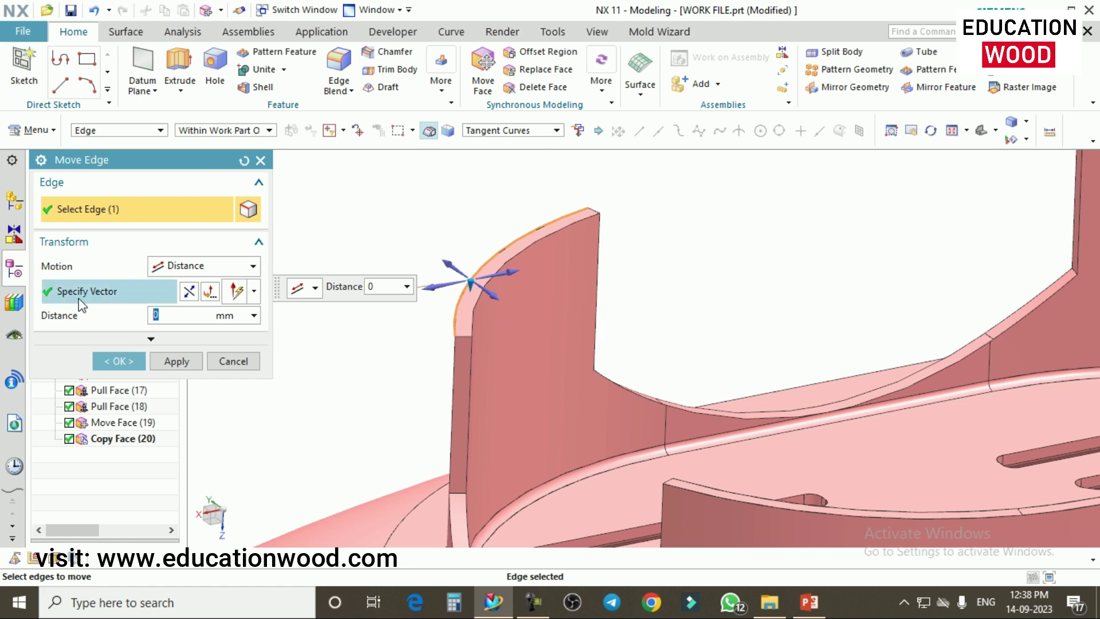
middle_click_drag(619, 329, 581, 381)
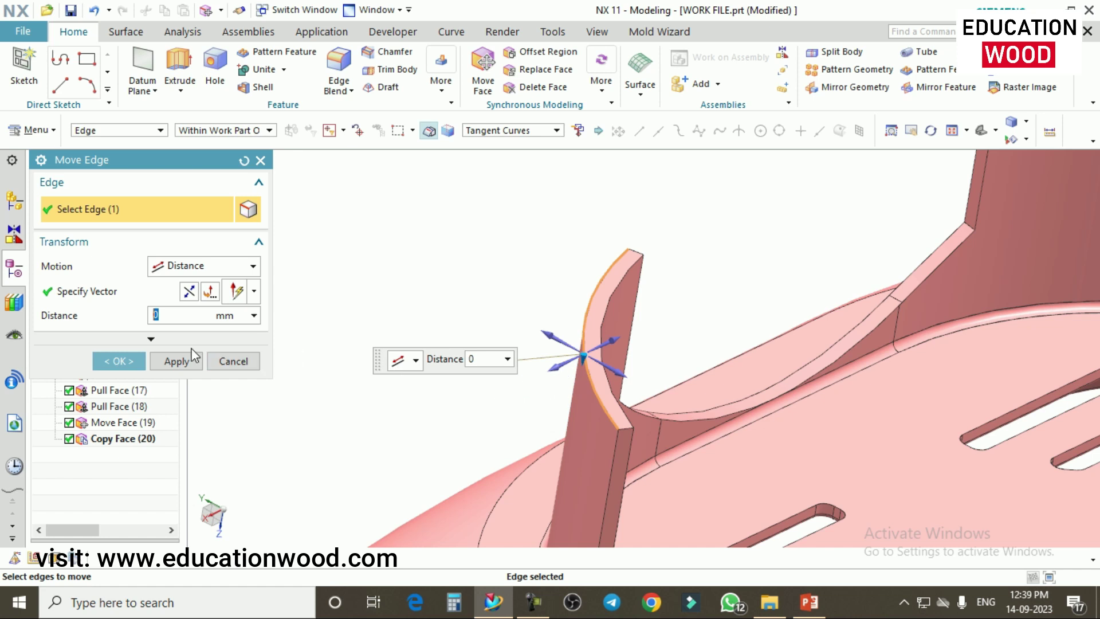
left_click(147, 293)
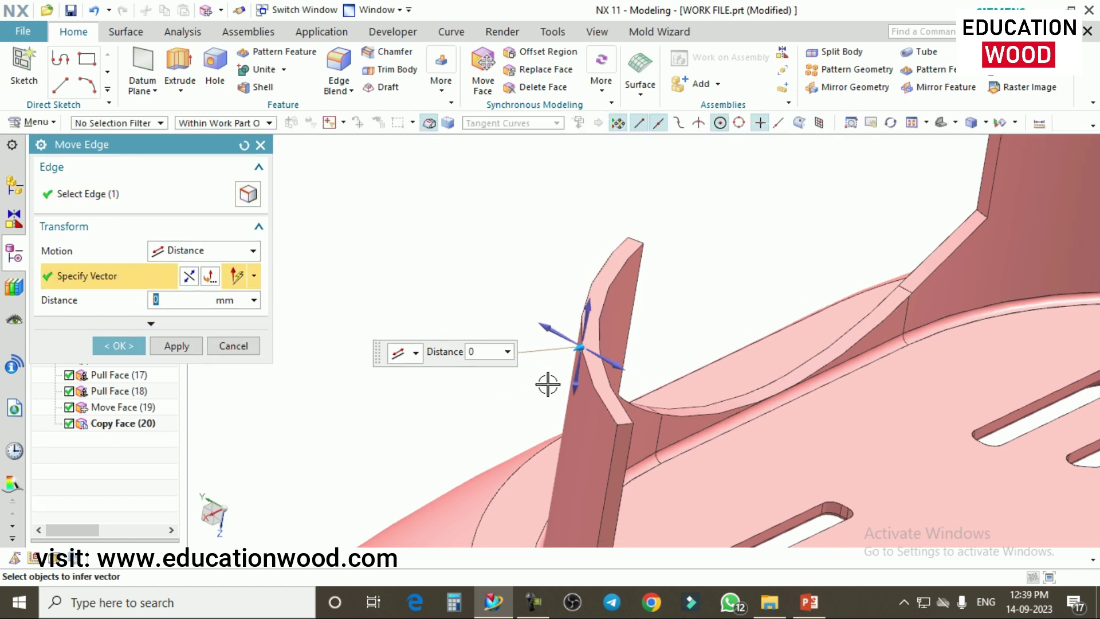
mouse_move(581, 350)
left_mouse_down()
mouse_move(562, 359)
mouse_move(583, 378)
mouse_move(562, 349)
mouse_move(571, 350)
left_mouse_up()
scroll(572, 360, "up", 2)
scroll(564, 356, "down", 2)
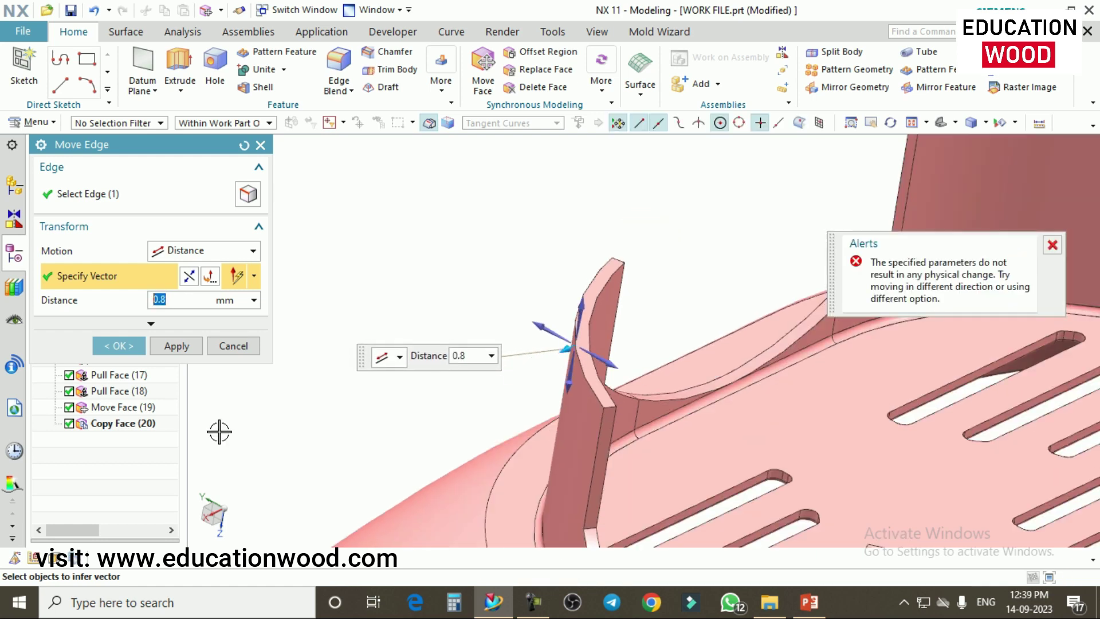
left_click(224, 348)
Set up a Move Edge with the inner edge of the rolled lip around the tray's outer perimeter.
scroll(462, 346, "down", 4)
middle_click_drag(480, 345, 509, 437)
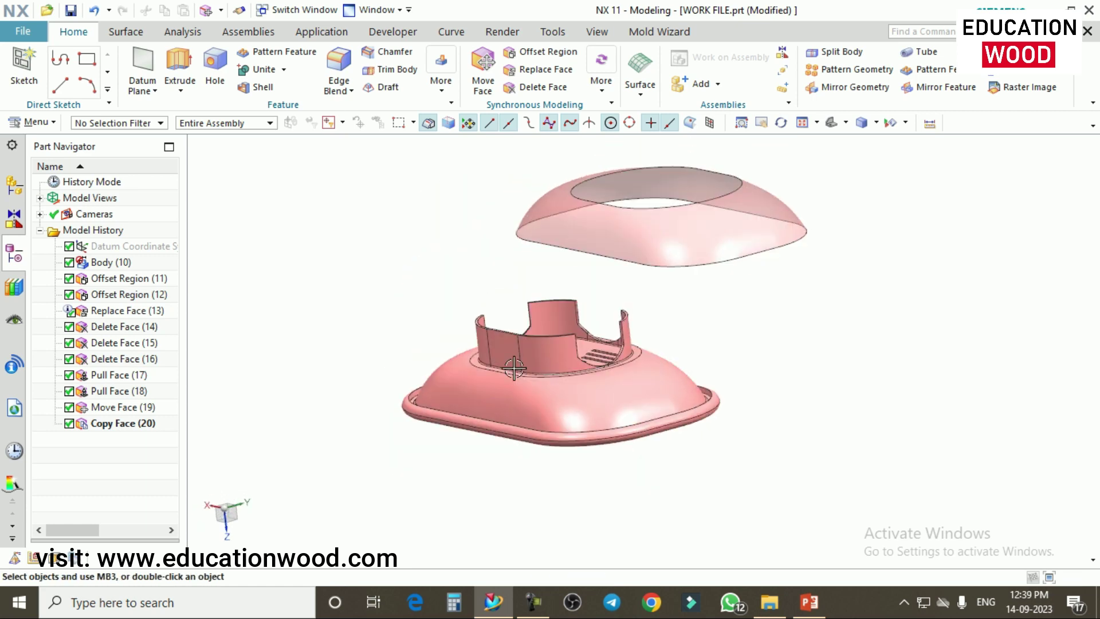
scroll(365, 428, "up", 3)
scroll(366, 427, "up", 4)
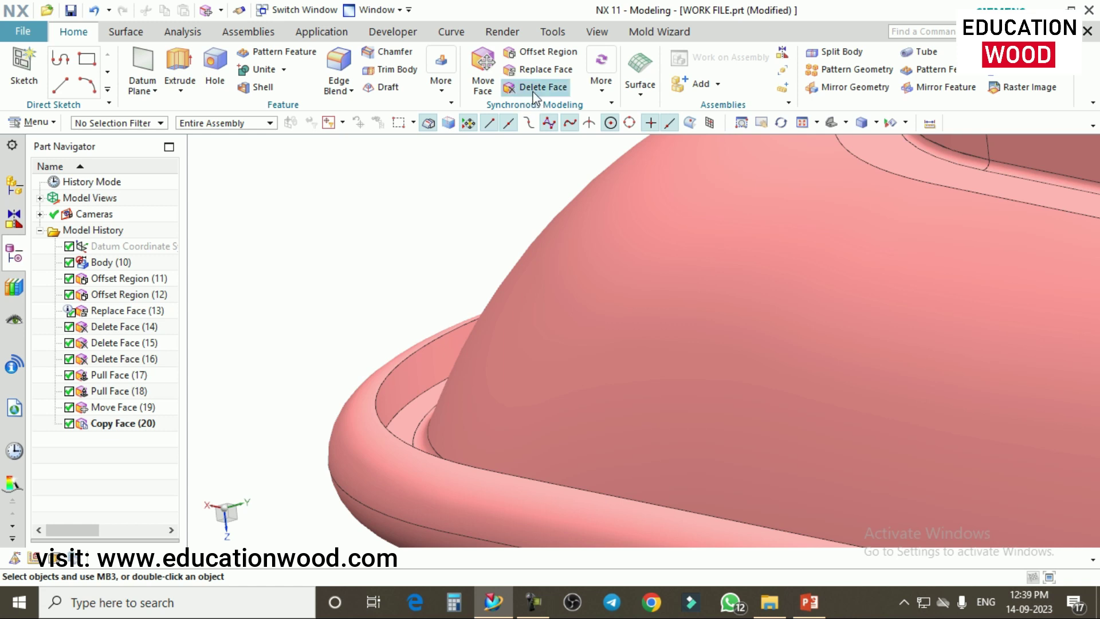
left_click(600, 89)
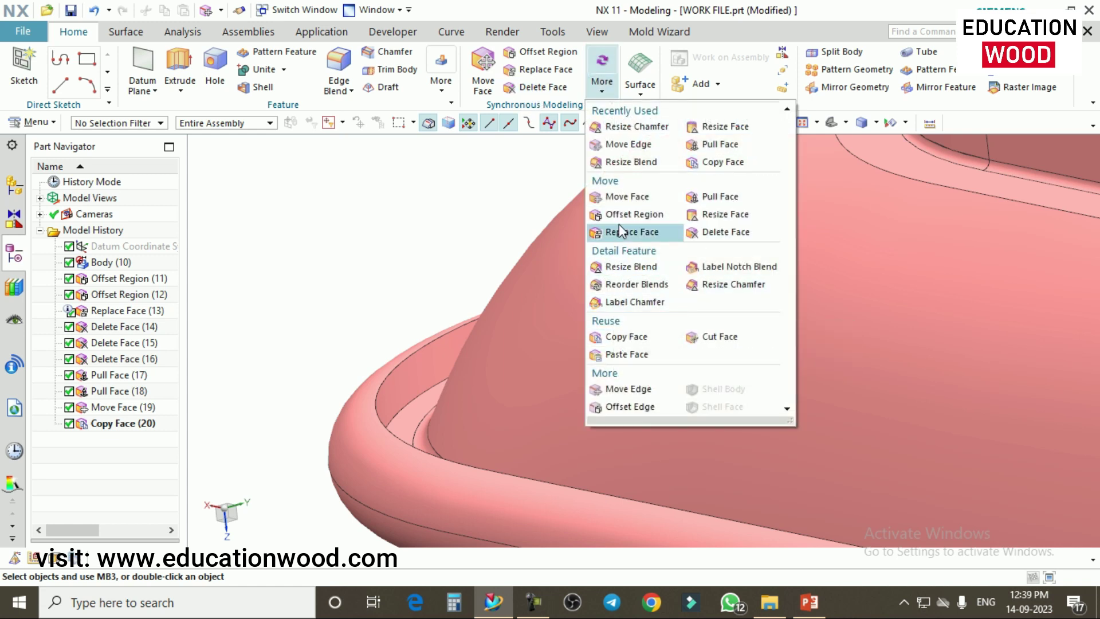
left_click(611, 388)
scroll(407, 402, "up", 3)
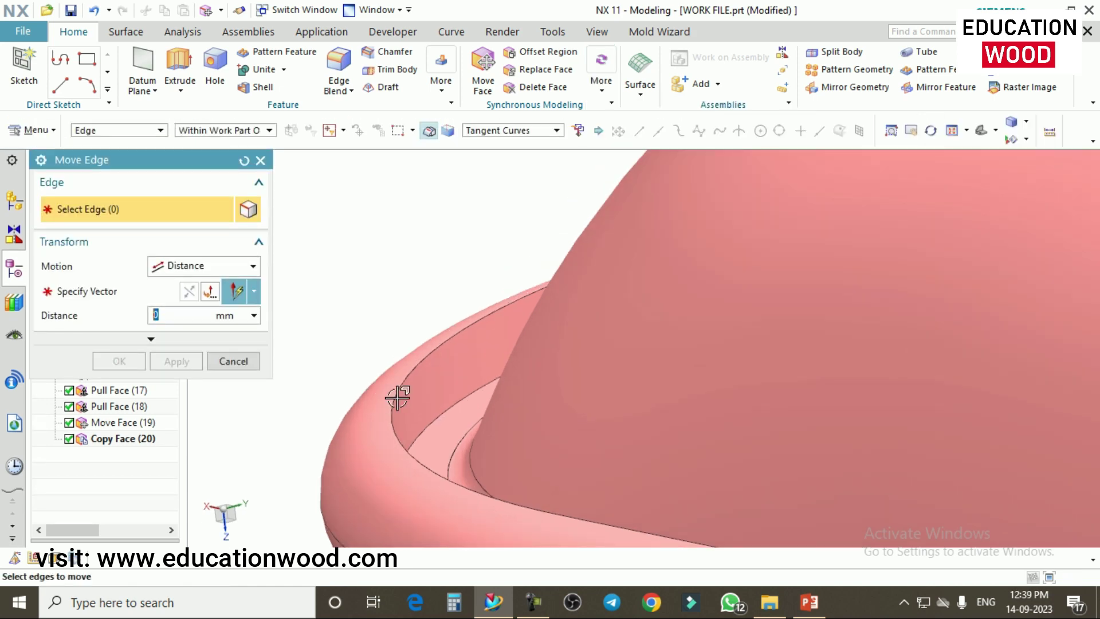
left_click(410, 378)
scroll(447, 349, "down", 3)
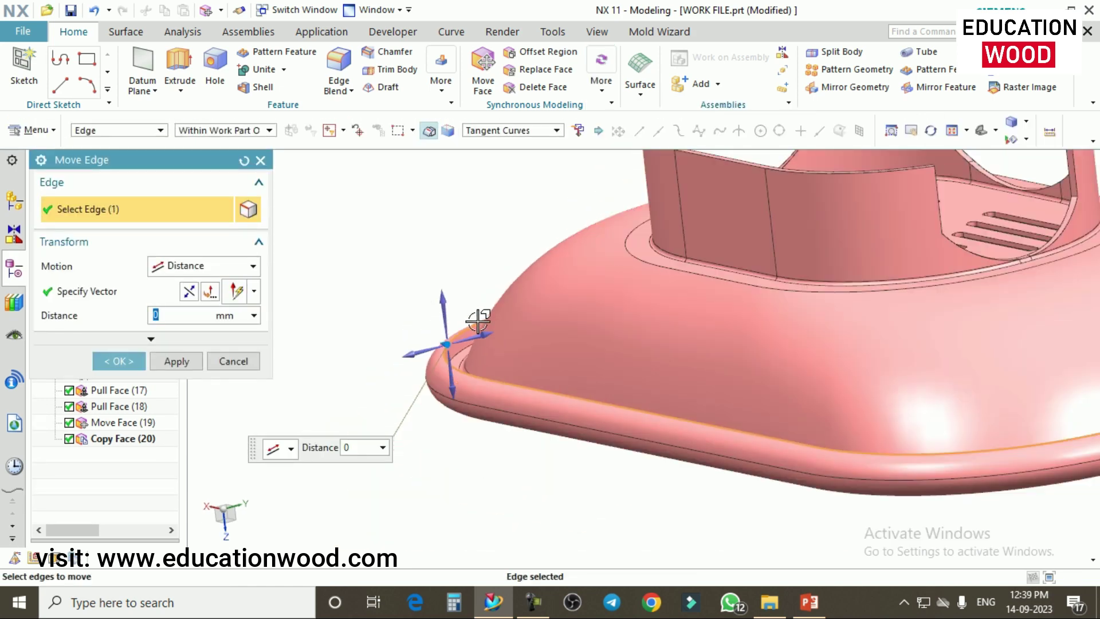
Move the selected lip edge inward by 1 mm and finish Move Edge.
scroll(441, 348, "up", 4)
left_click(442, 346)
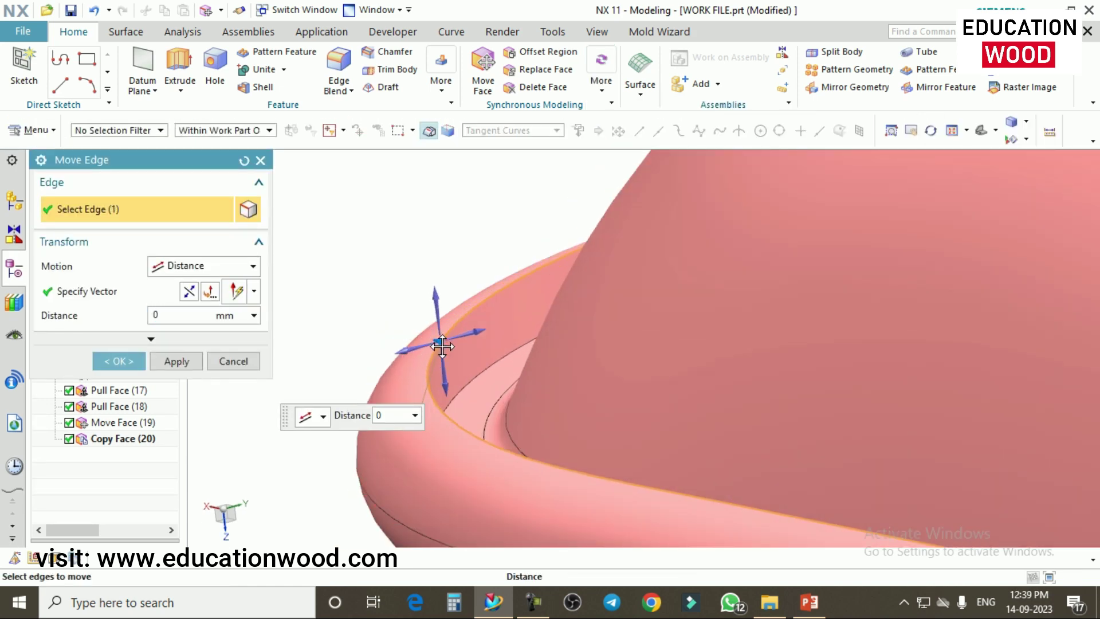
type("1.5")
key("Return")
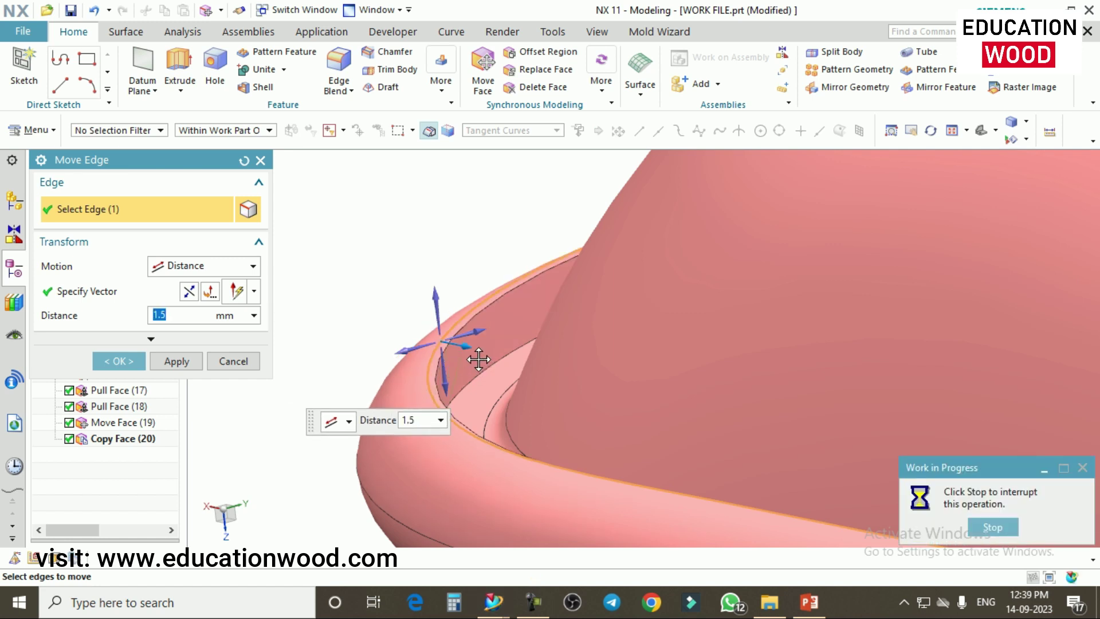
scroll(479, 359, "up", 3)
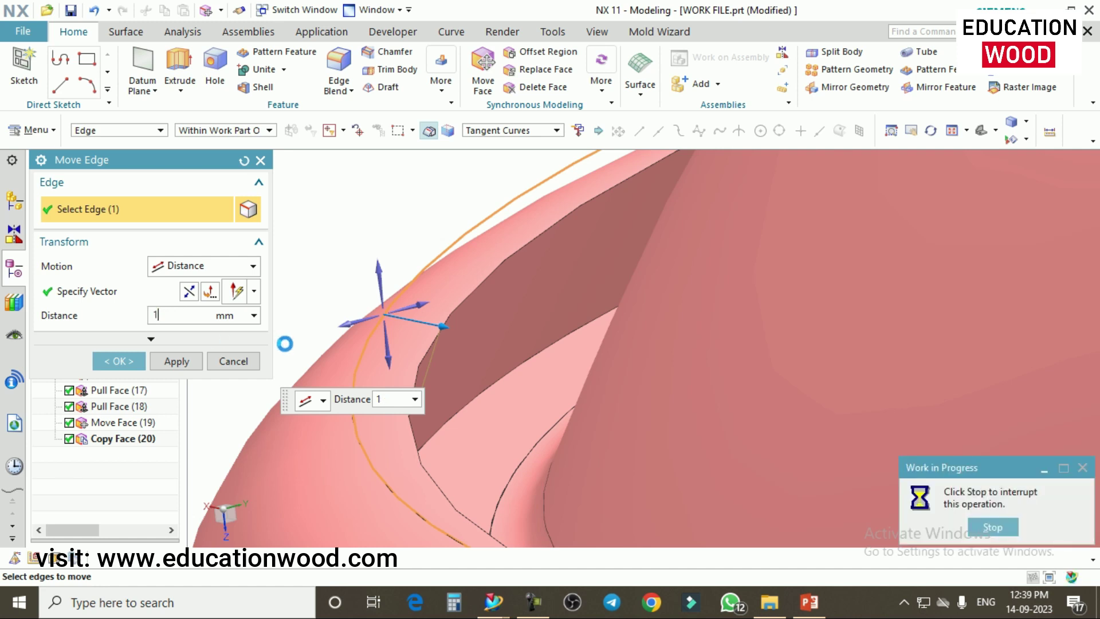
left_click(132, 362)
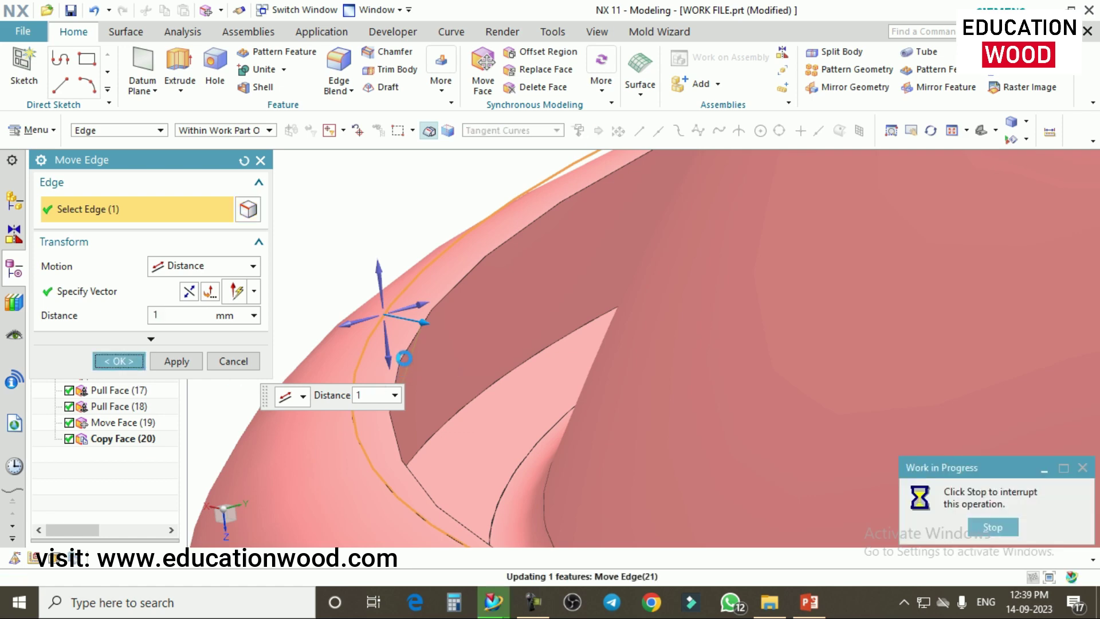
Set up an Offset Edge with the outer tangent edge chain along the free rim of the long wall on the tray's underside.
scroll(405, 358, "down", 10)
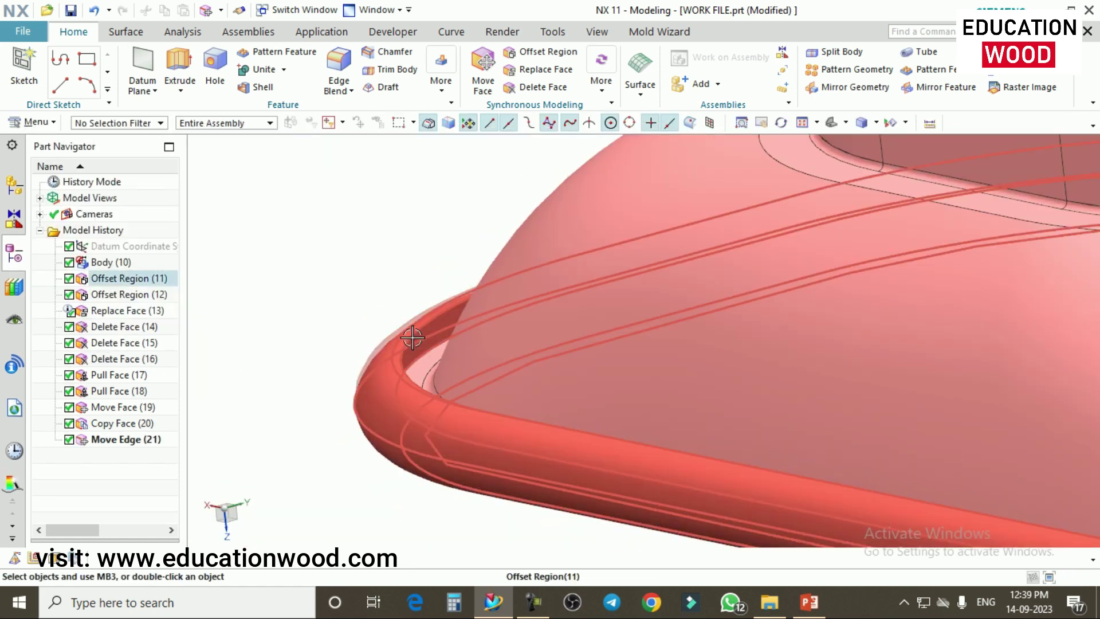
middle_click_drag(504, 321, 554, 339)
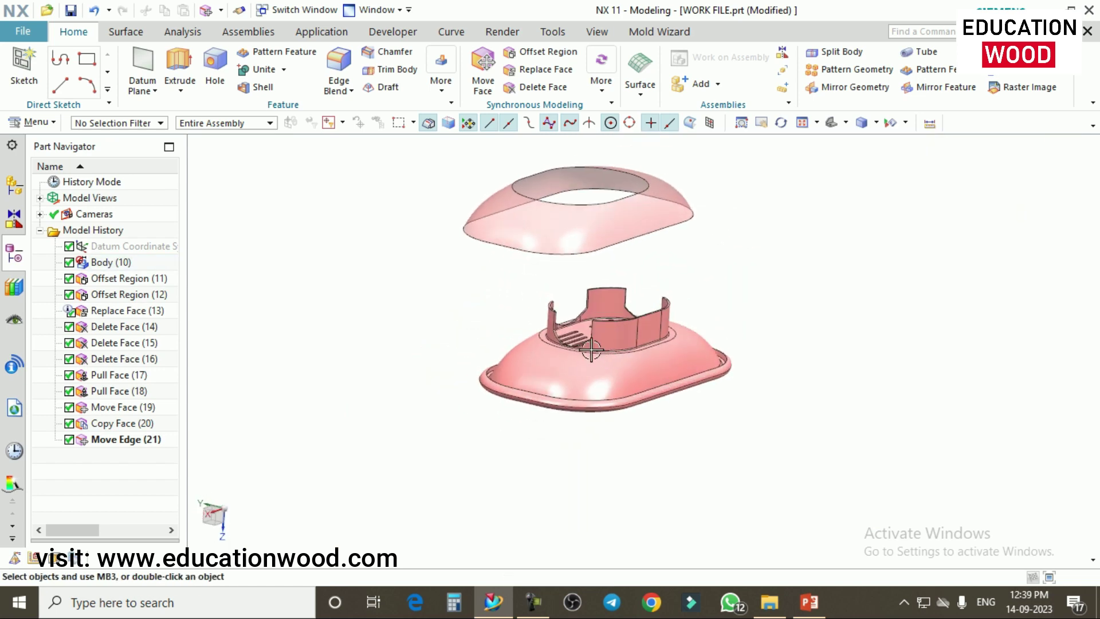
scroll(554, 340, "up", 3)
left_click(603, 93)
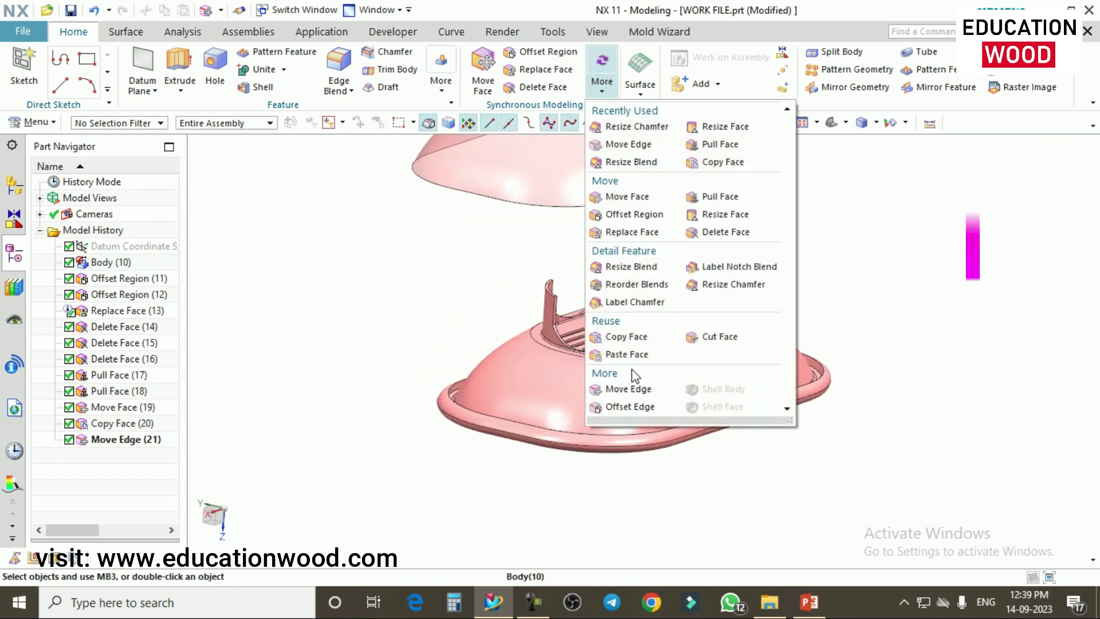
left_click(631, 408)
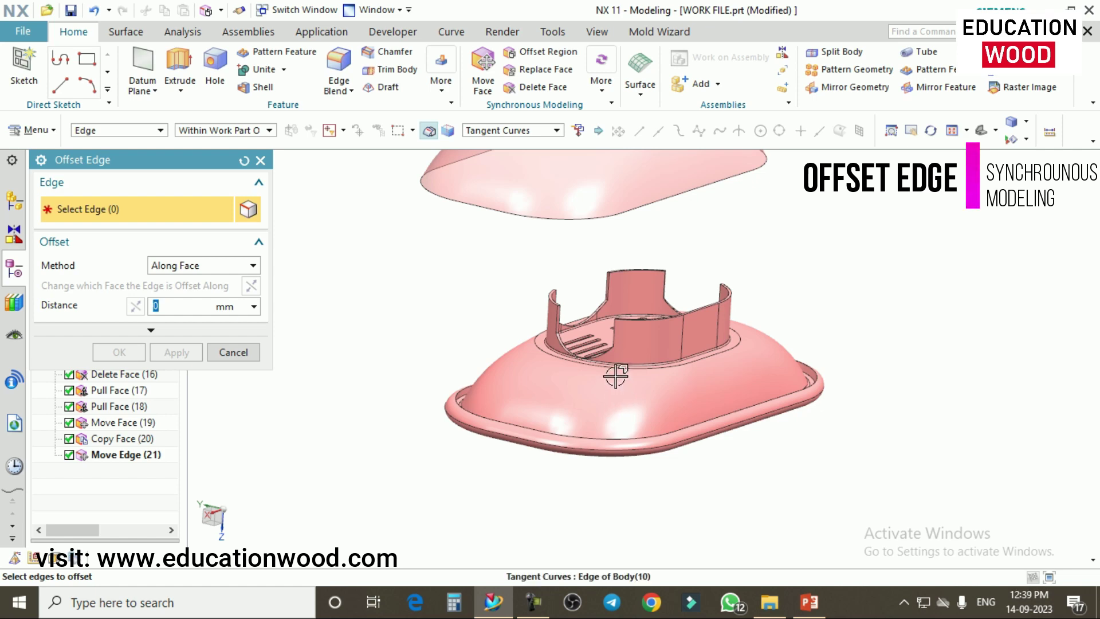
scroll(589, 369, "up", 2)
scroll(587, 372, "down", 2)
scroll(659, 336, "up", 6)
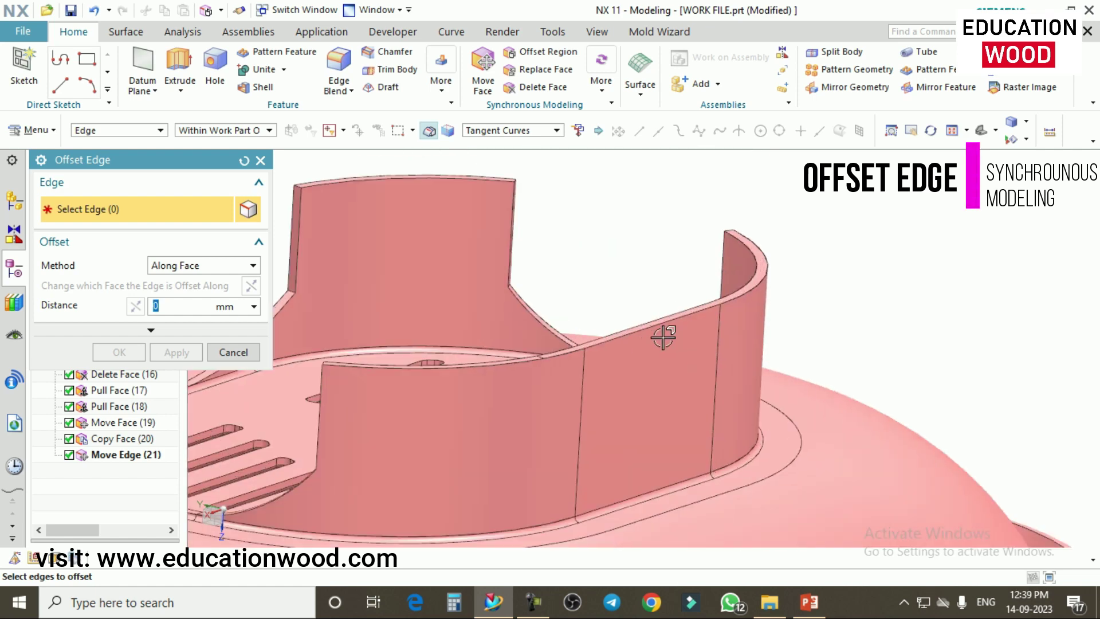
left_click(648, 322)
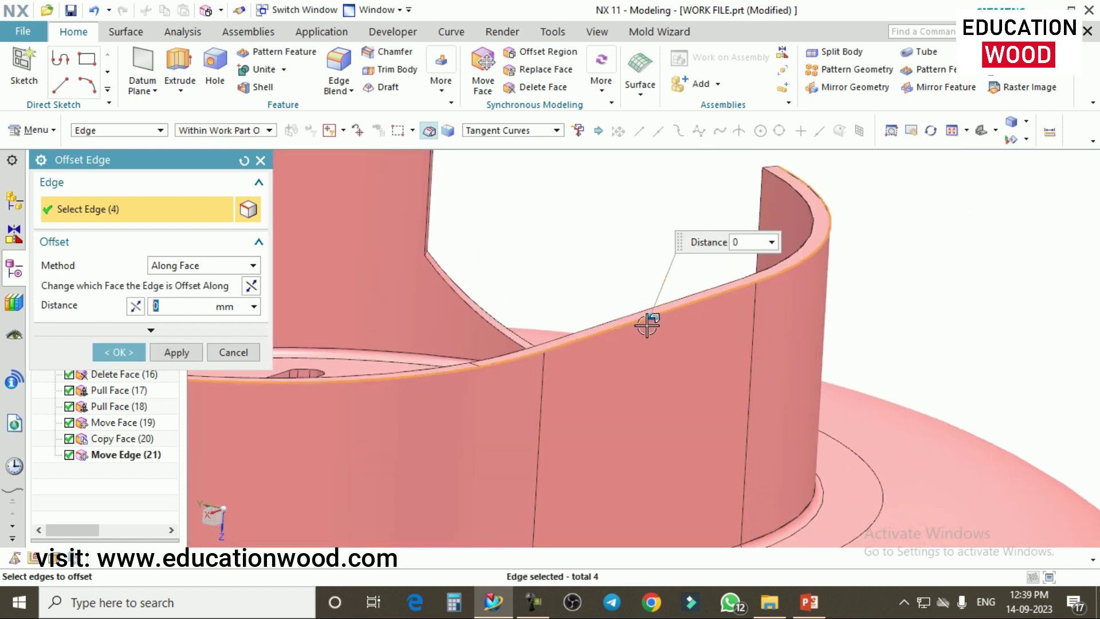
Try to offset the selected rim edges along the wall's thin rim face by 2 mm, and then by 0.5 mm.
scroll(663, 332, "down", 3)
left_click_drag(656, 322, 672, 334)
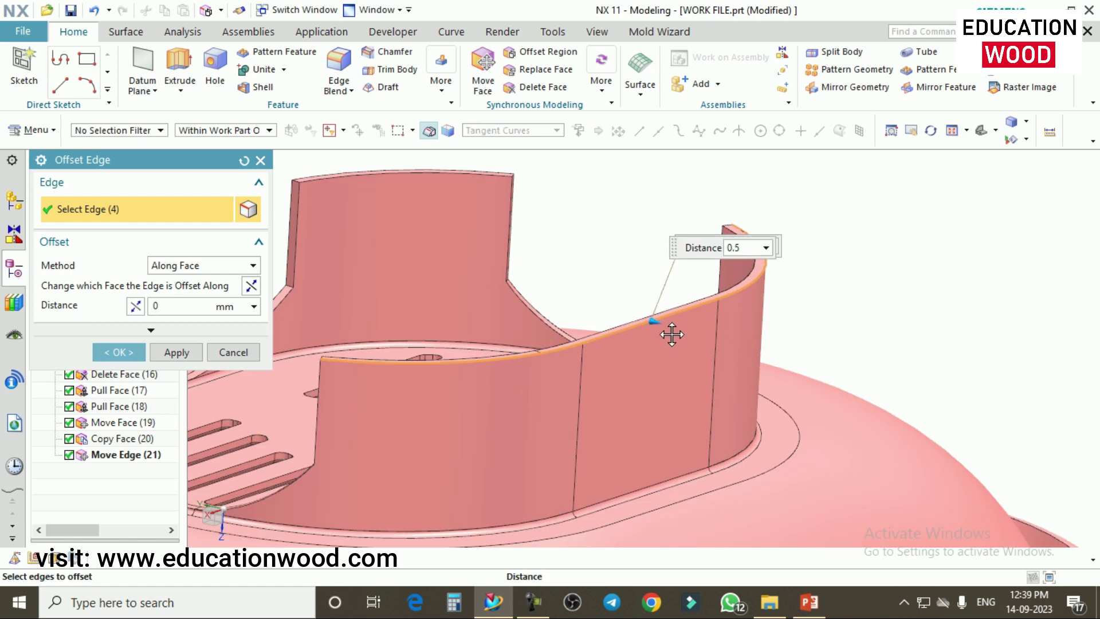
type("2")
key("Return")
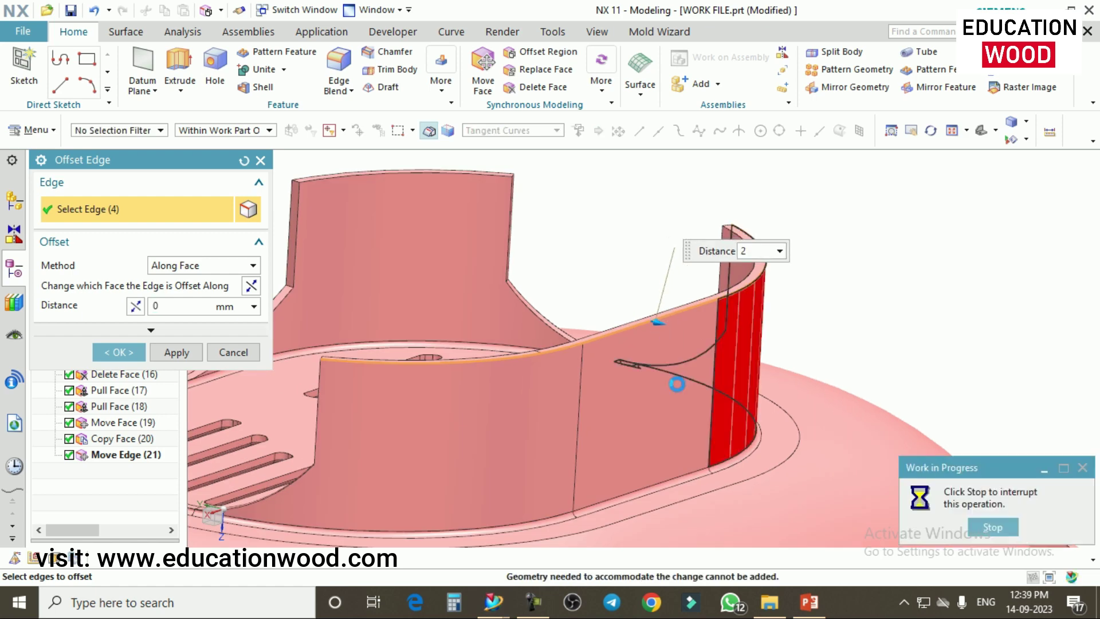
scroll(791, 273, "up", 2)
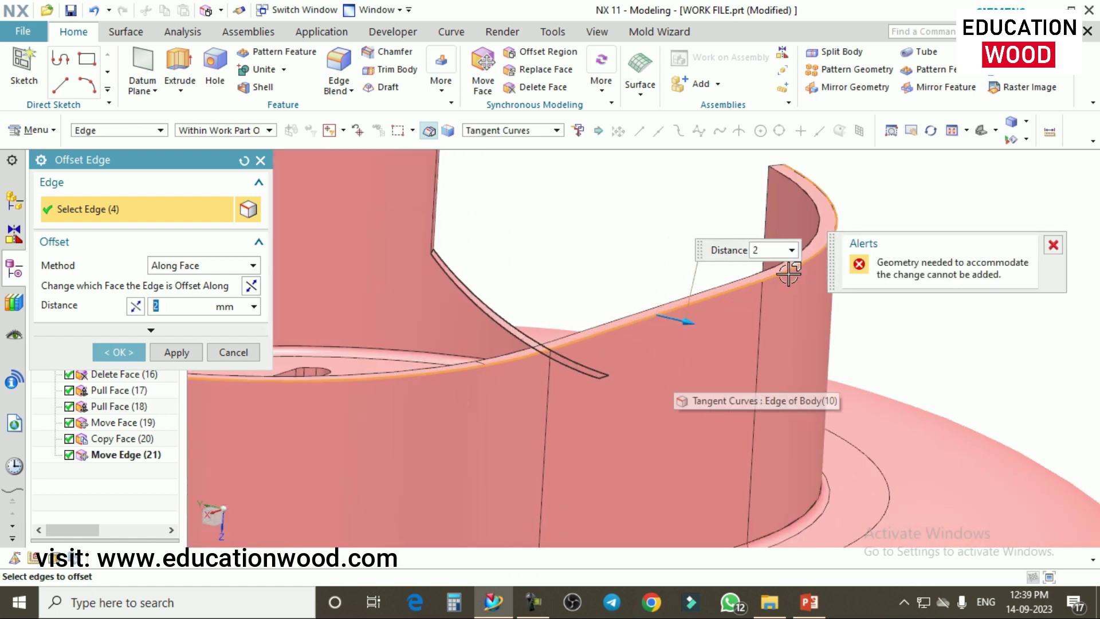
scroll(673, 334, "up", 2)
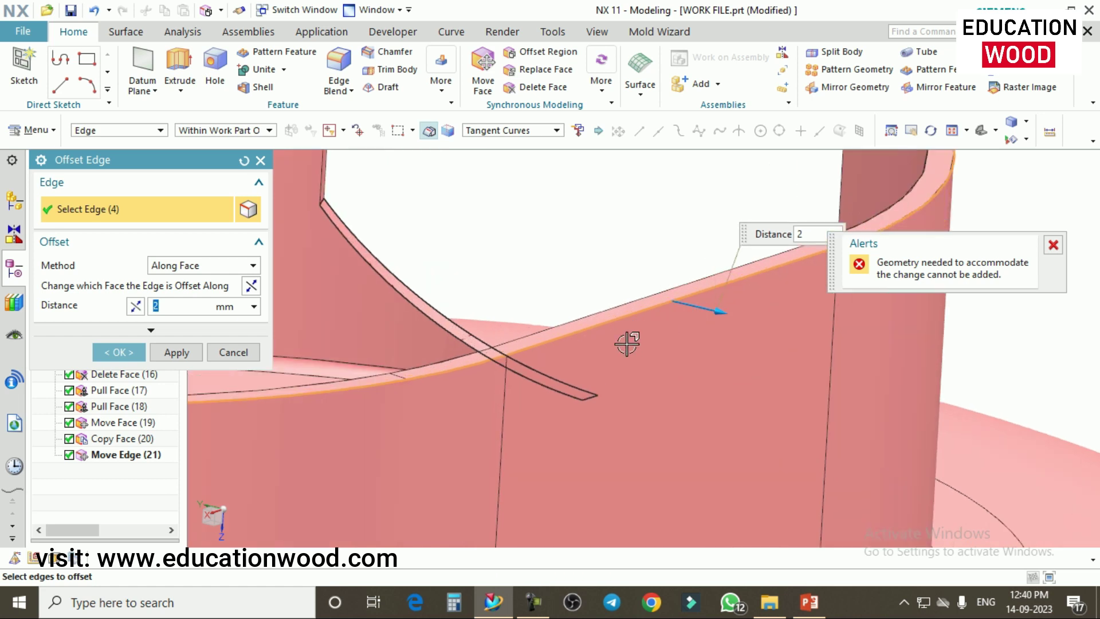
key("Return")
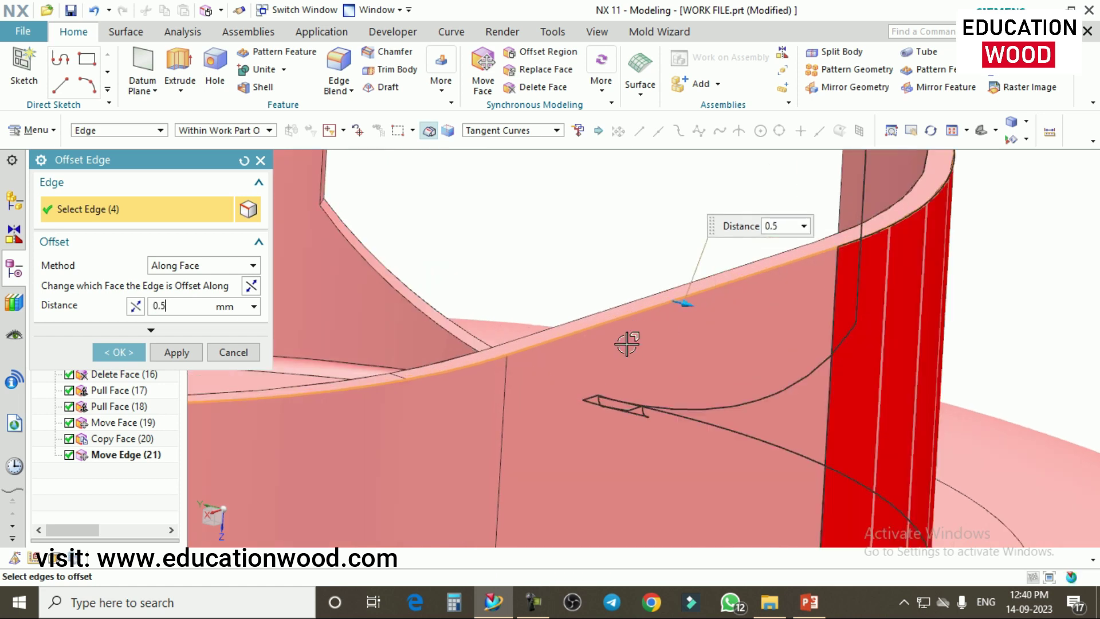
Switch the face that the rim edges are offset along to the wall's outer side, using the Along Face method.
middle_click_drag(627, 339, 433, 331)
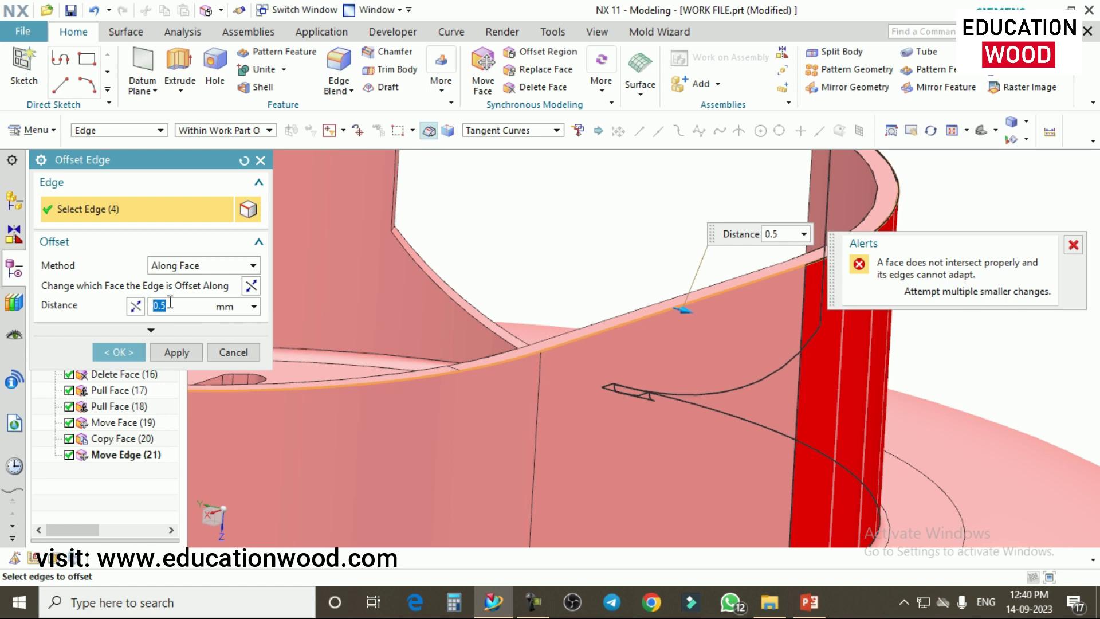
left_click(253, 287)
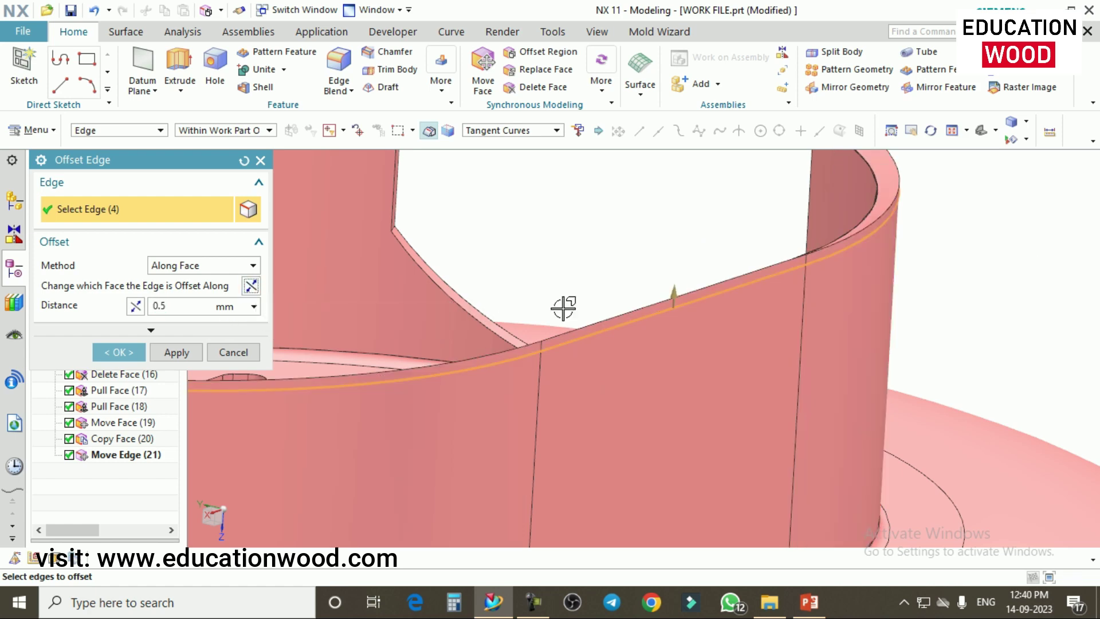
mouse_move(617, 320)
middle_mouse_down()
mouse_move(634, 311)
mouse_move(659, 324)
mouse_move(745, 277)
mouse_move(609, 329)
middle_mouse_up()
middle_click_drag(731, 304, 847, 253)
scroll(831, 278, "down", 2)
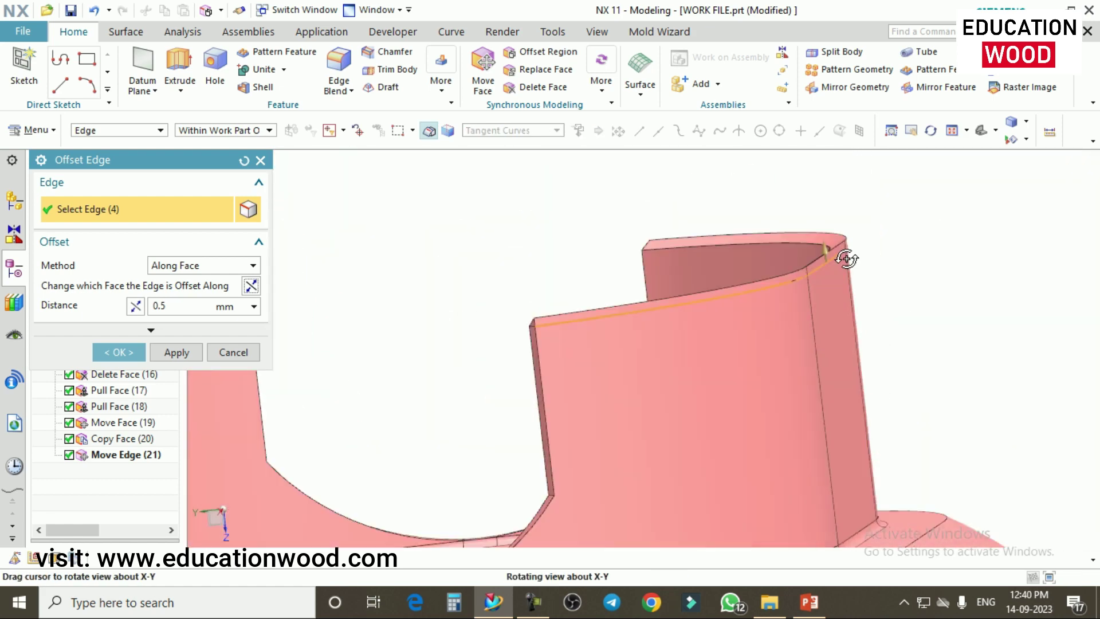
left_click(201, 265)
left_click(202, 279)
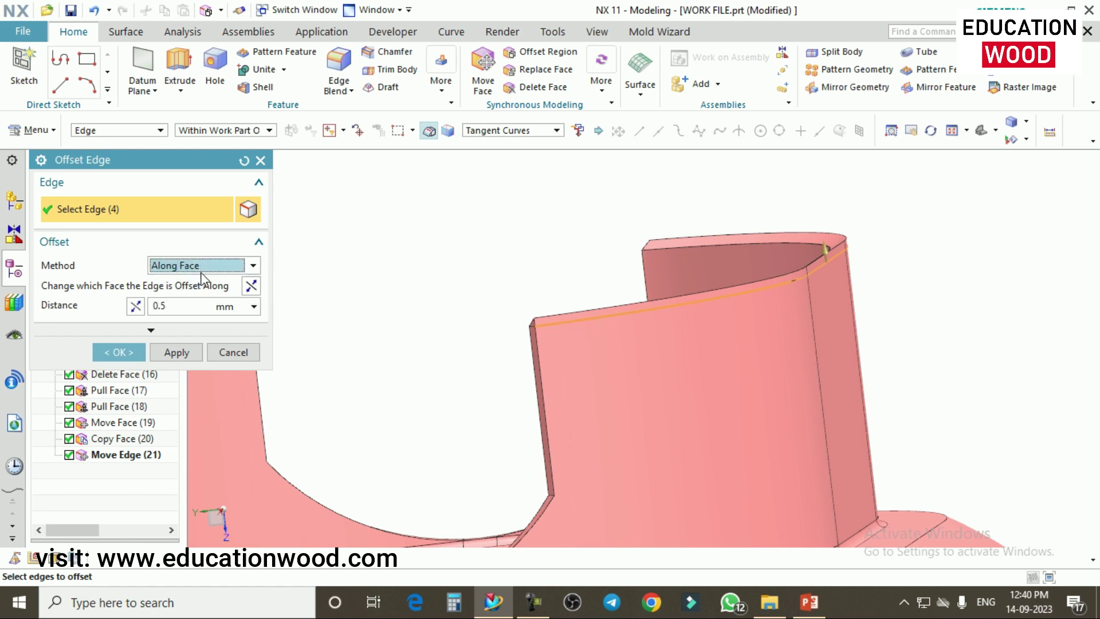
Set the edge offset distance to 1.4 mm down the wall's outer face and finish Offset Edge.
middle_click_drag(799, 288, 892, 257)
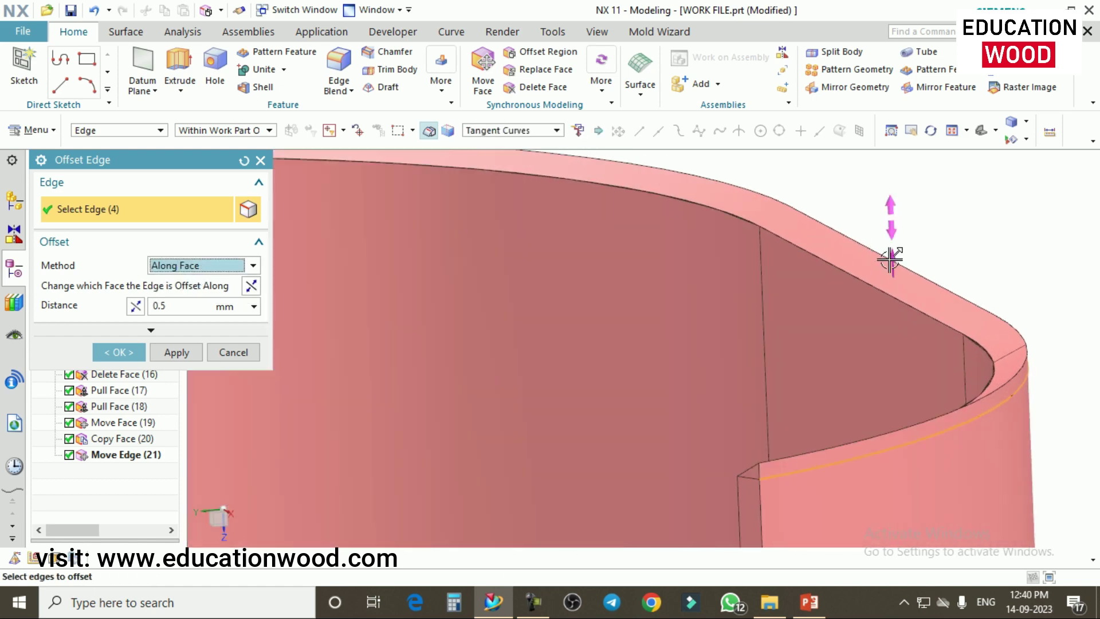
left_click_drag(892, 262, 899, 322)
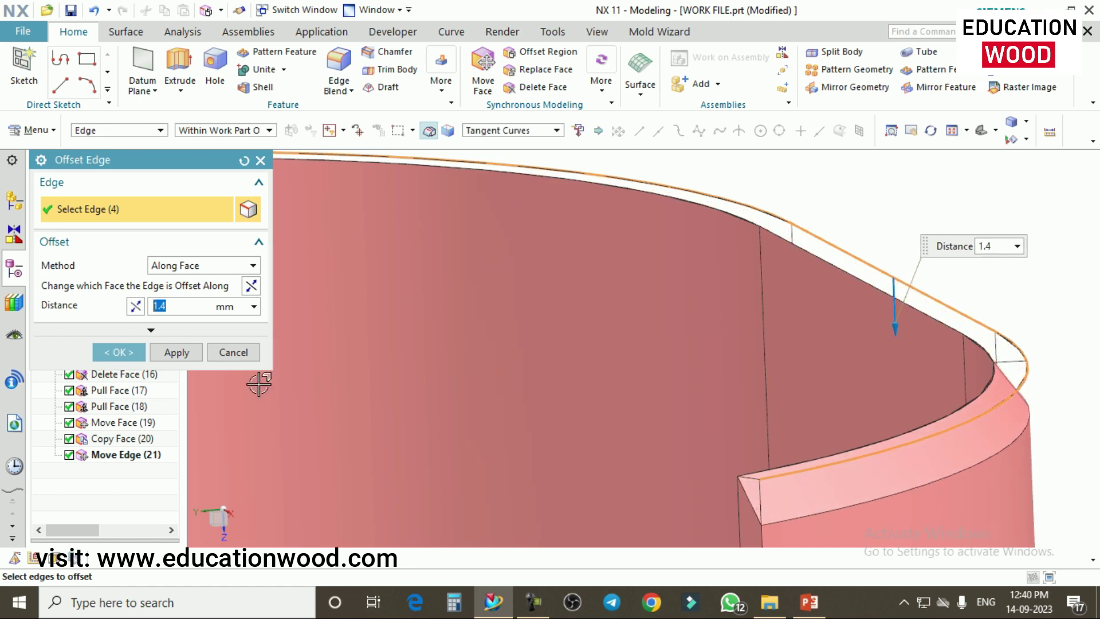
left_click(111, 352)
middle_click_drag(572, 352, 747, 304)
scroll(746, 304, "down", 8)
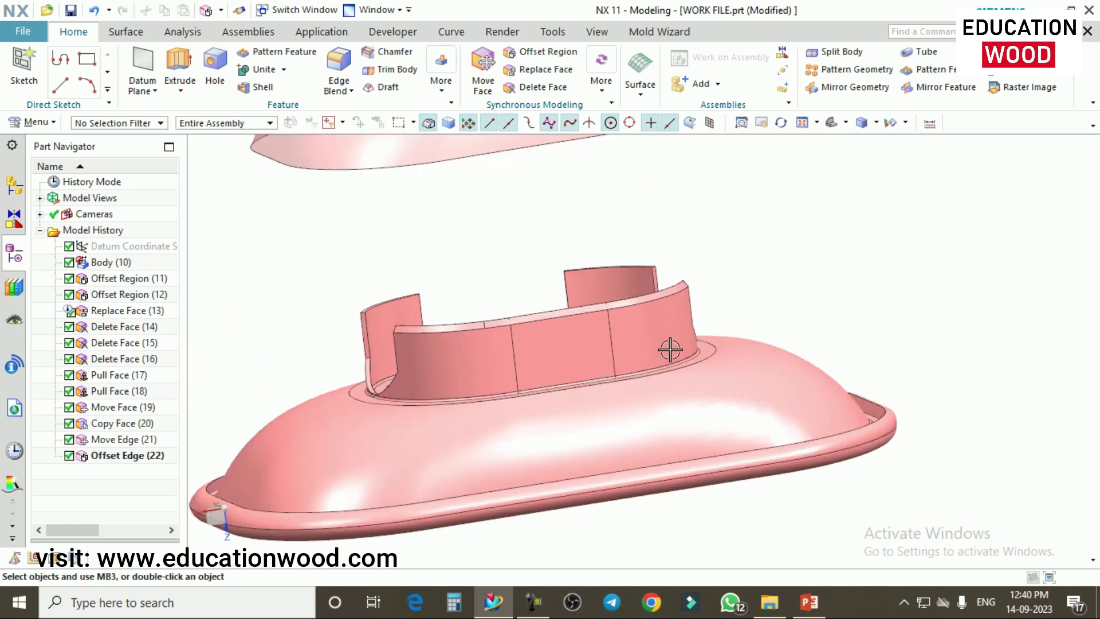
Review each synchronous modeling feature in the model history, from Offset Region (11) to Offset Edge (22), and its highlighted geometry.
middle_click_drag(703, 344, 627, 263)
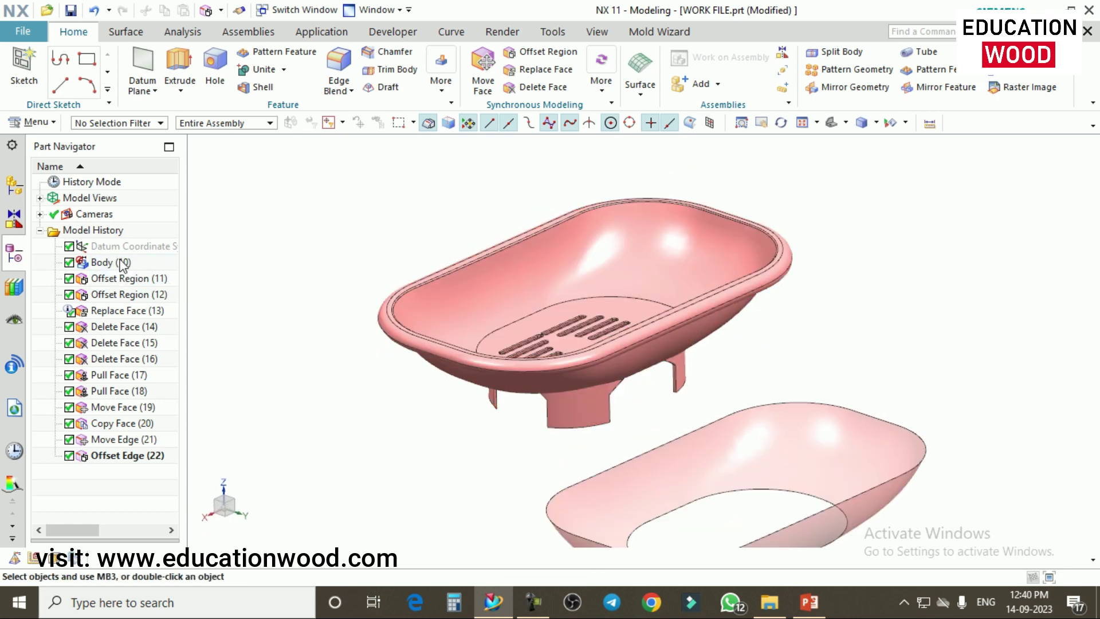
left_click(119, 280)
left_click(121, 295)
left_click(119, 312)
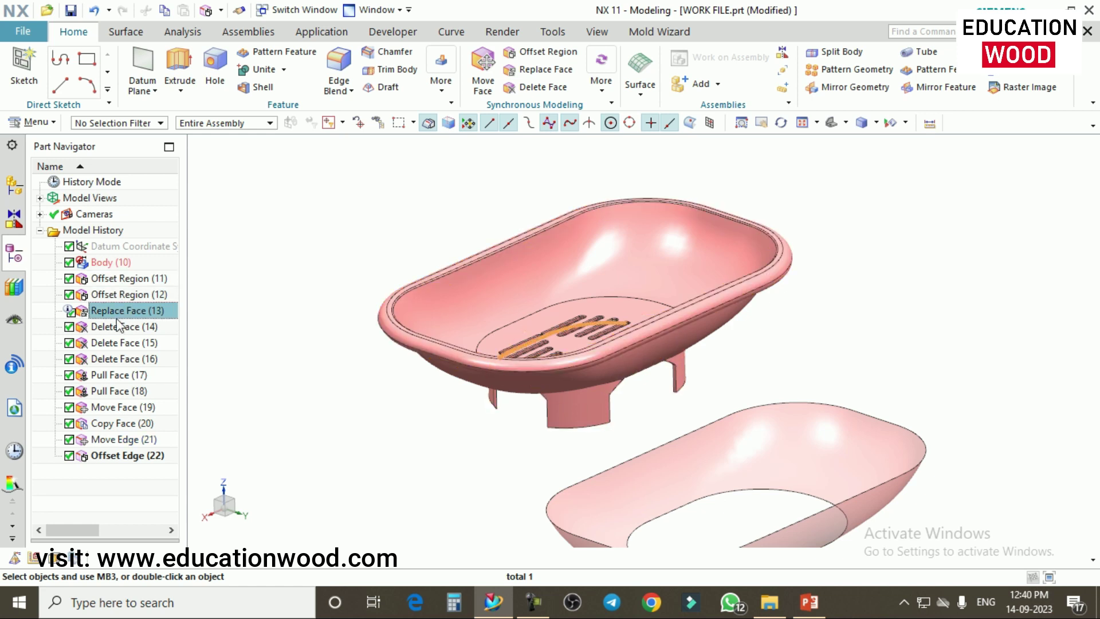
left_click(117, 328)
left_click(117, 344)
left_click(117, 360)
left_click(115, 375)
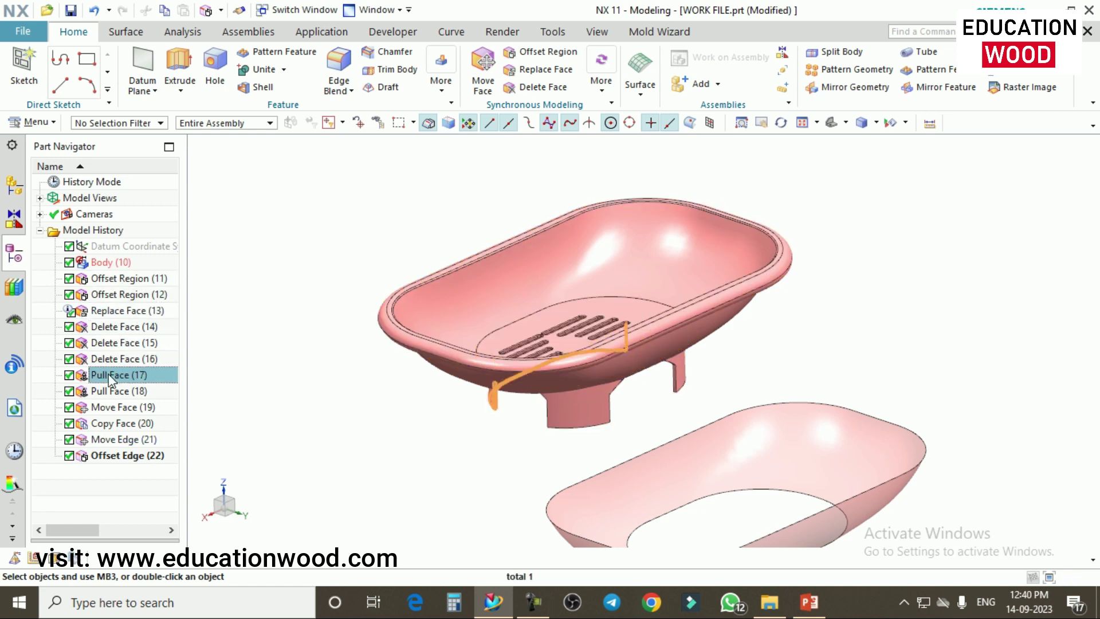
left_click(117, 392)
left_click(116, 408)
left_click(117, 424)
left_click(117, 440)
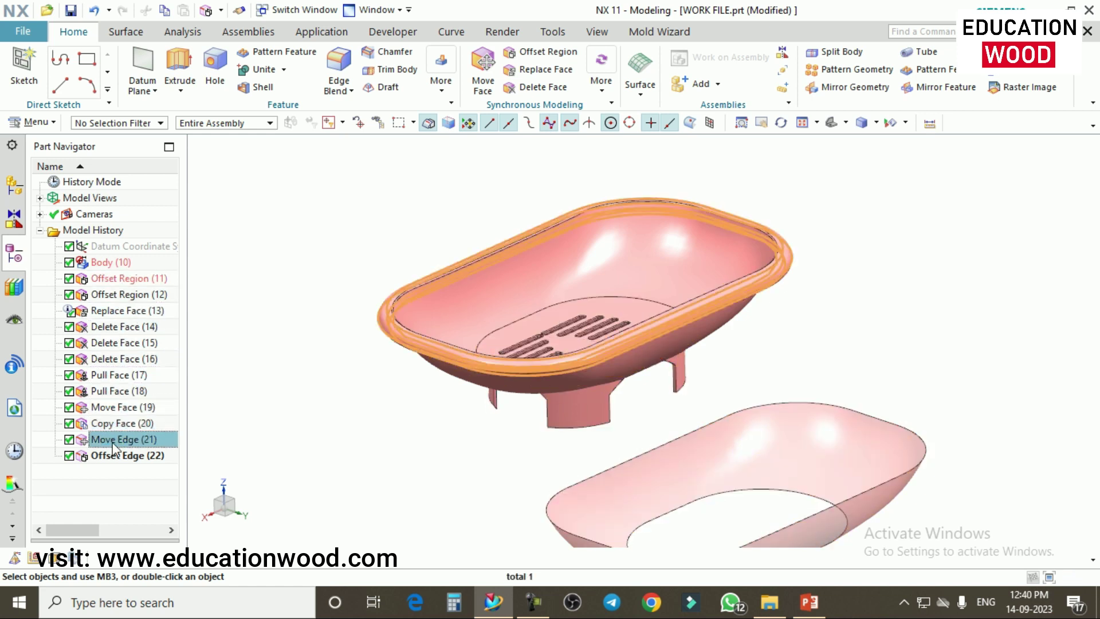
left_click(115, 456)
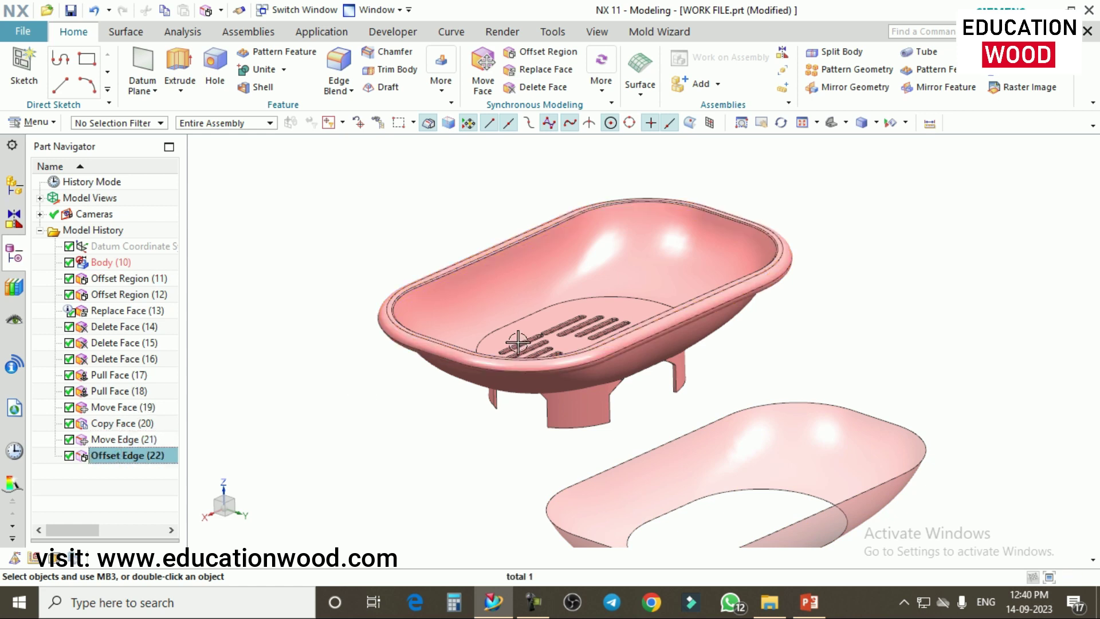
scroll(456, 323, "up", 2)
Delete all synchronous modeling features from Offset Region (11) through Offset Edge (22), leaving the imported Body (10).
left_click(106, 279)
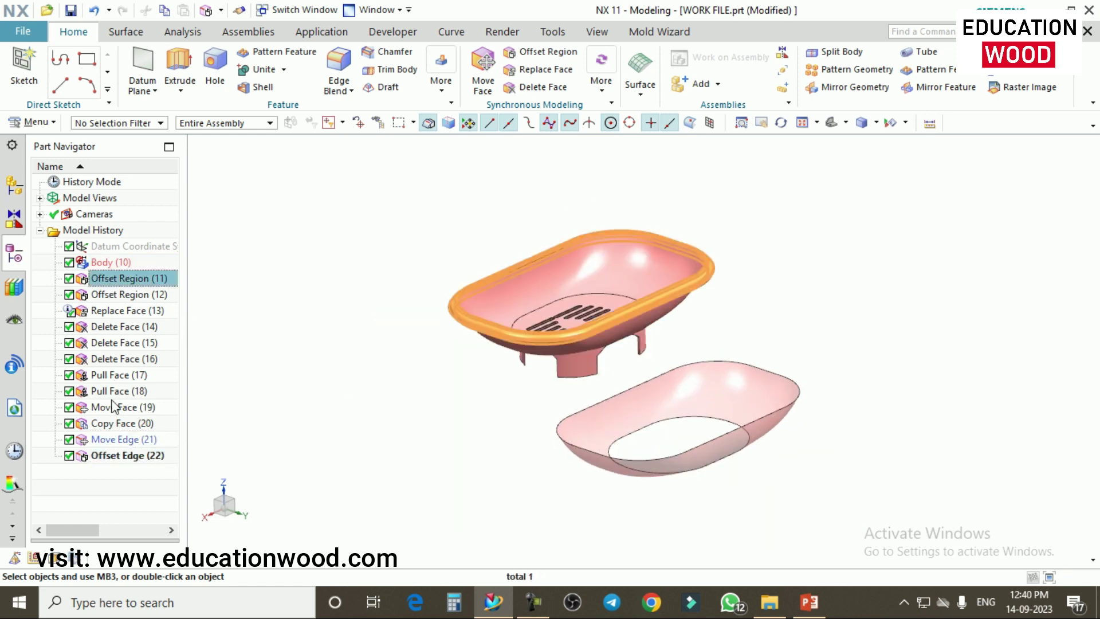
left_click(104, 458, "ctrl")
left_click(121, 279)
left_click(109, 458, "shift")
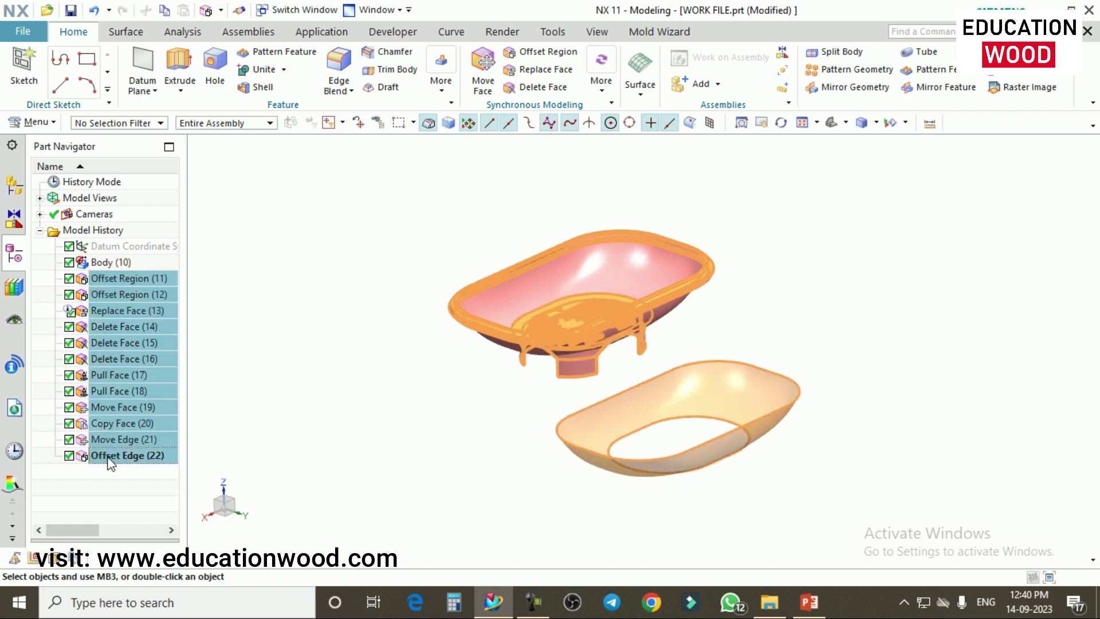
scroll(486, 344, "down", 2)
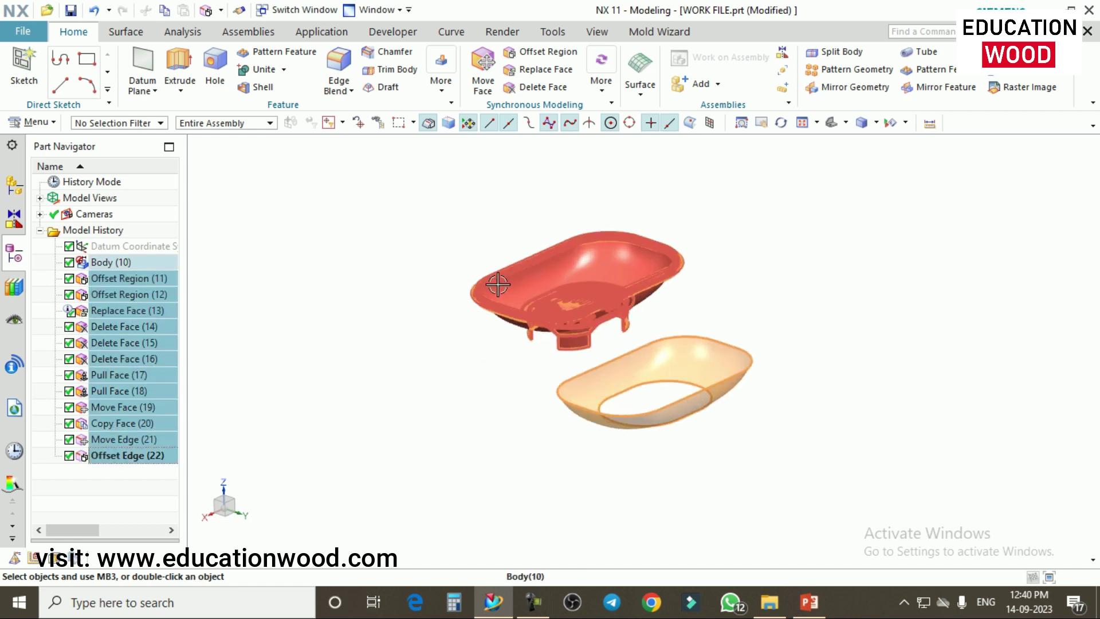
right_click(113, 278)
left_click(152, 527)
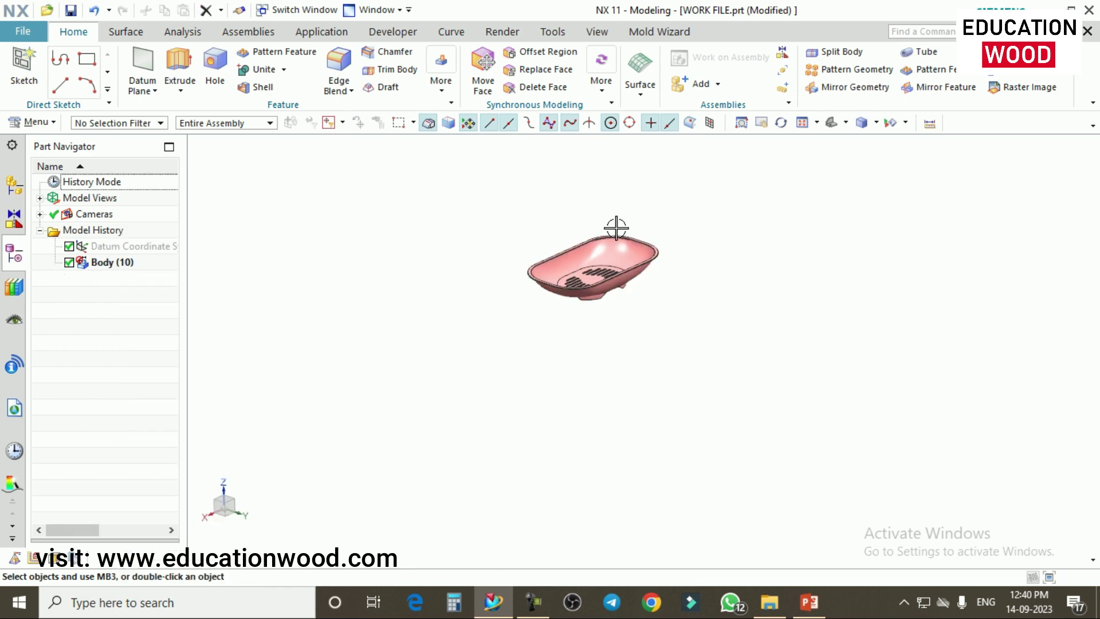
scroll(648, 262, "up", 5)
key("ctrl+f")
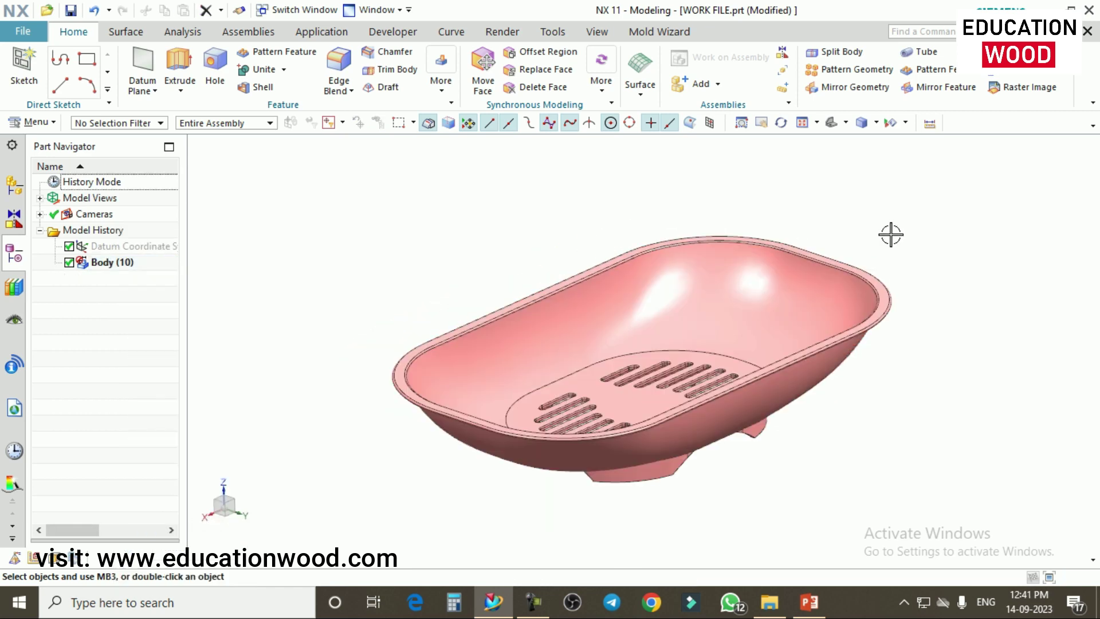
scroll(721, 252, "down", 1)
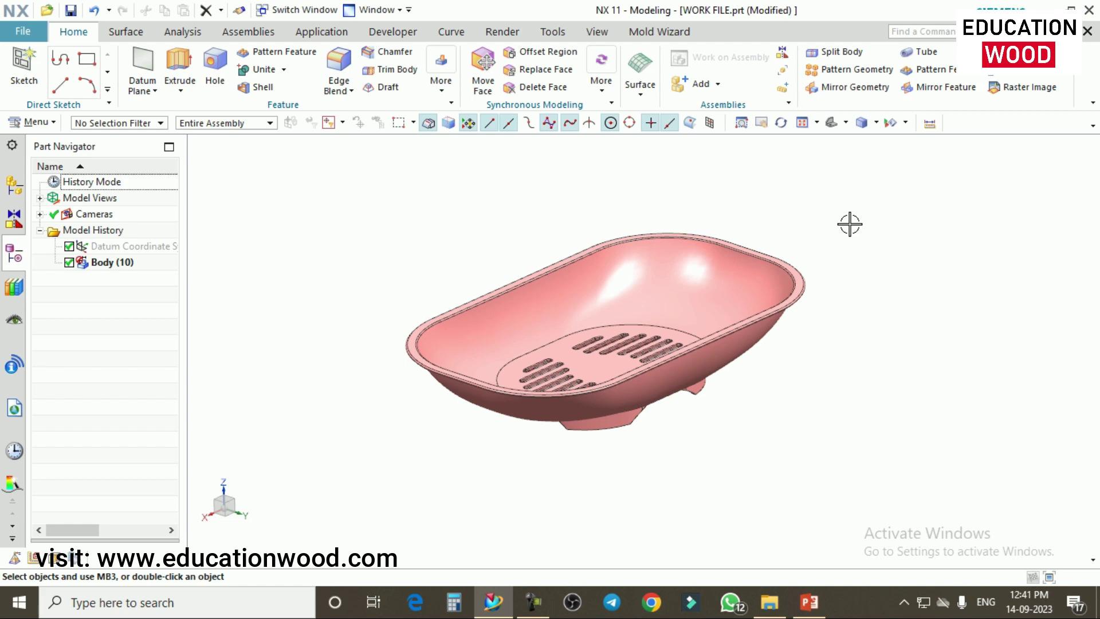
scroll(813, 226, "up", 2)
middle_click_drag(813, 226, 911, 221)
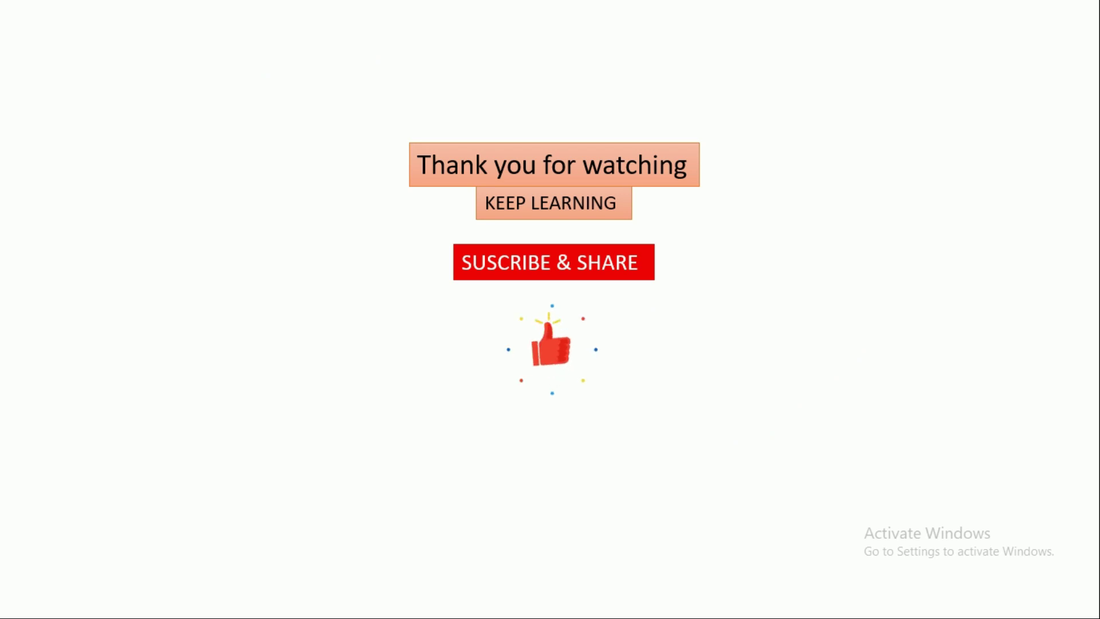